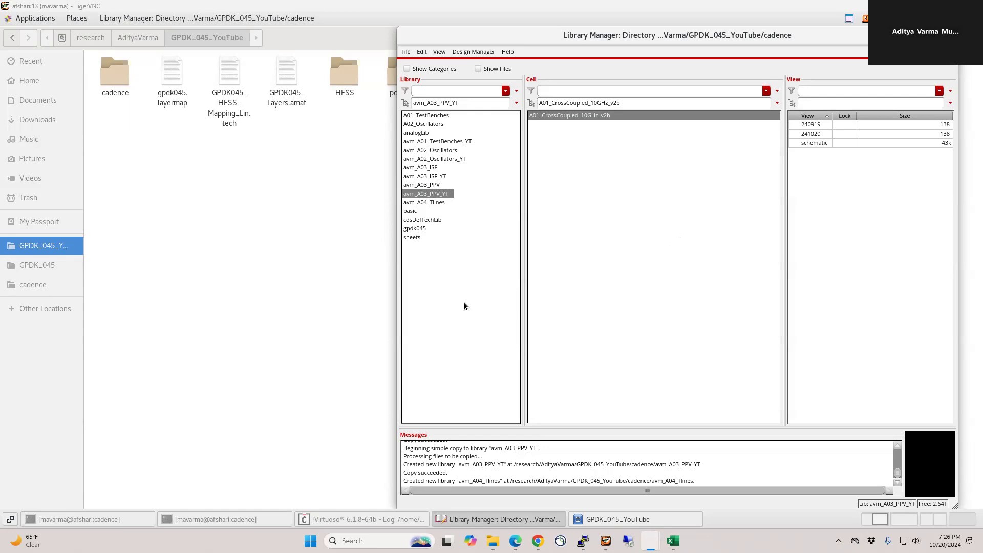
Browse the layermap and tech files, then open GPDK045_HFSS_Mapping_Lin.tech in gedit.
click(219, 195)
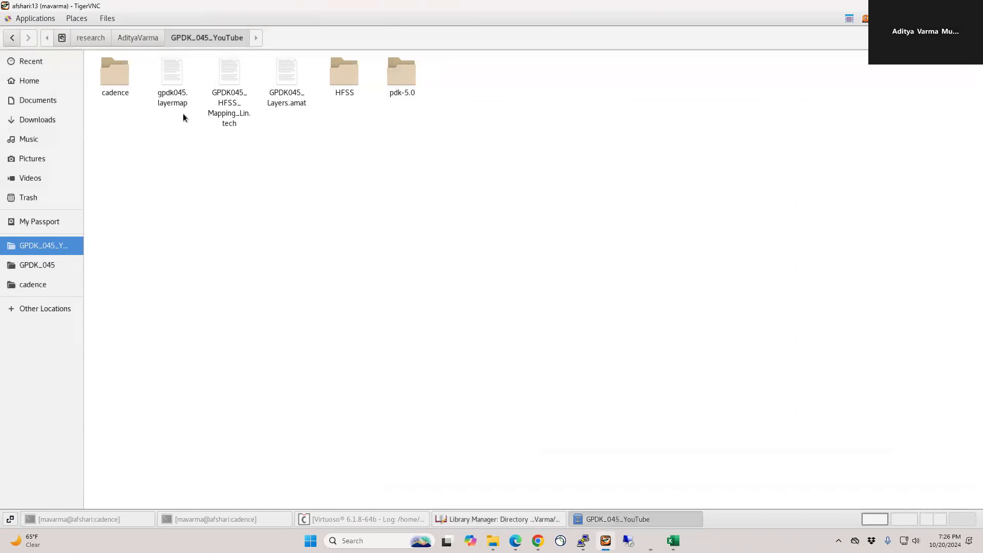
click(242, 126)
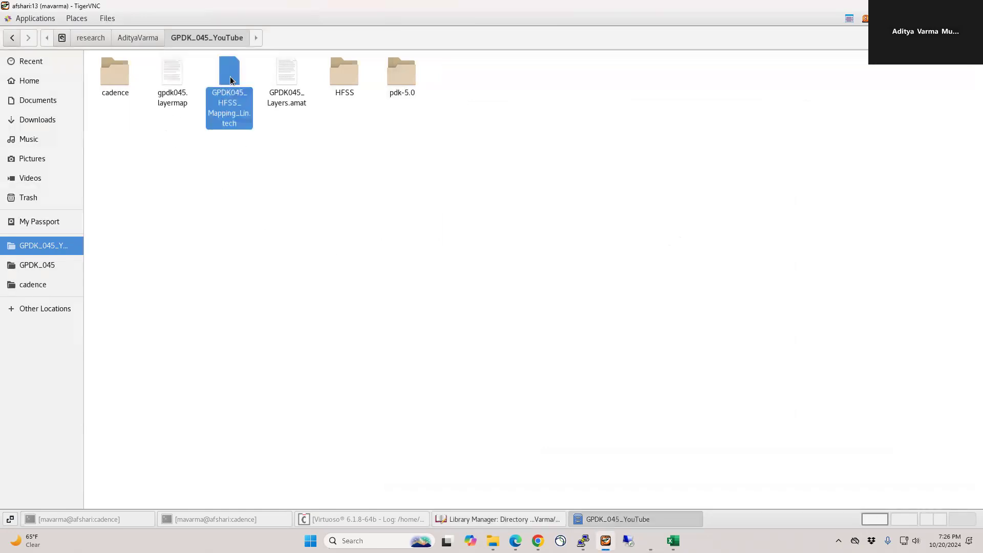
click(287, 70)
click(170, 152)
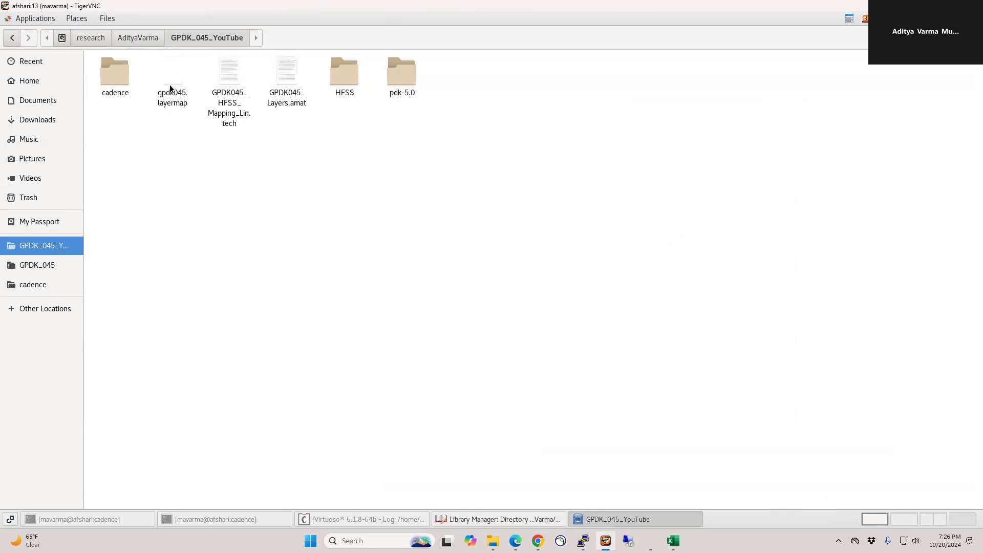
click(170, 88)
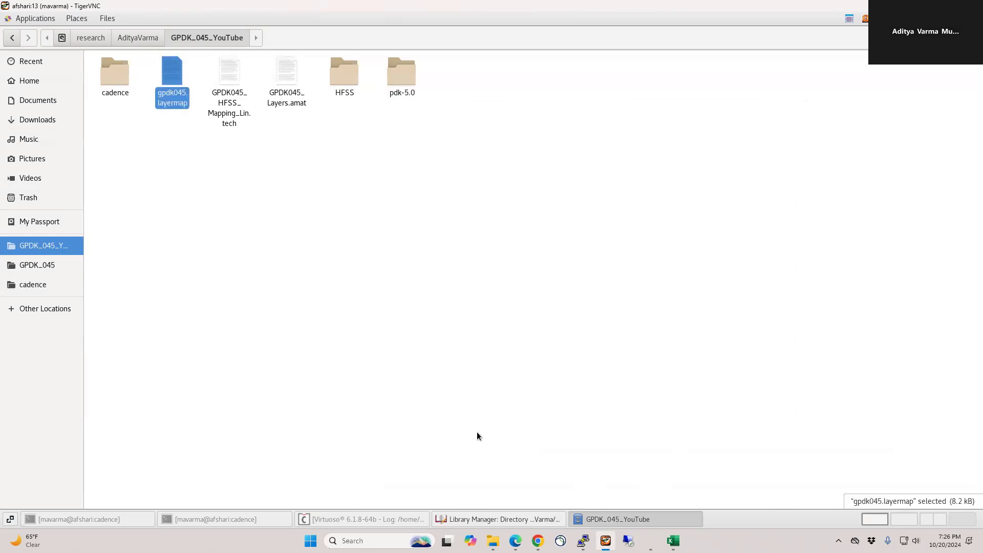
click(501, 517)
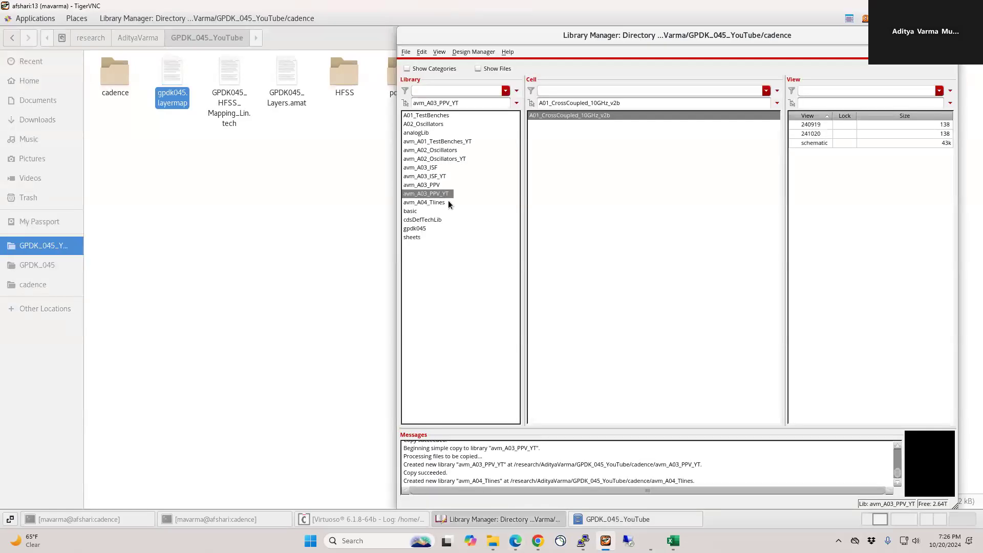
click(320, 198)
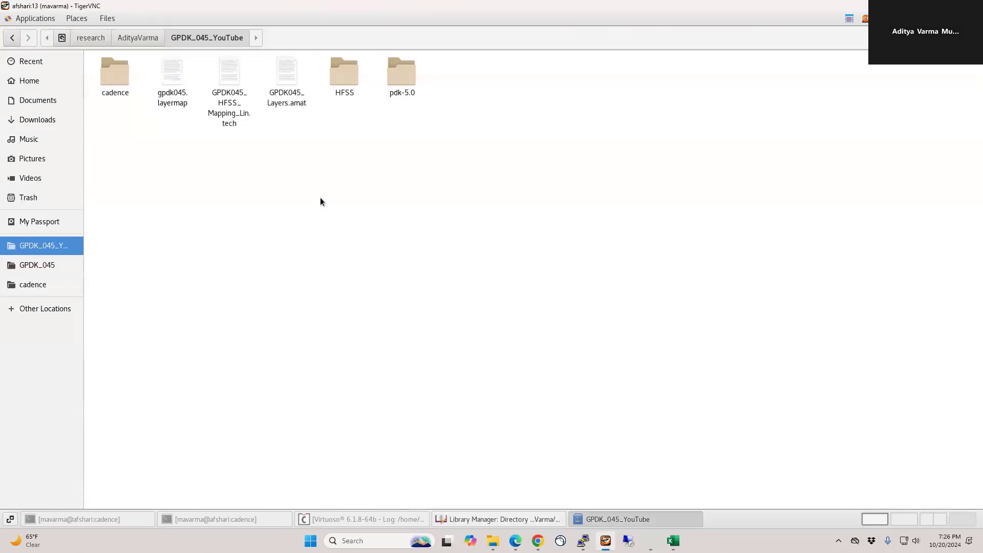
double_click(231, 77)
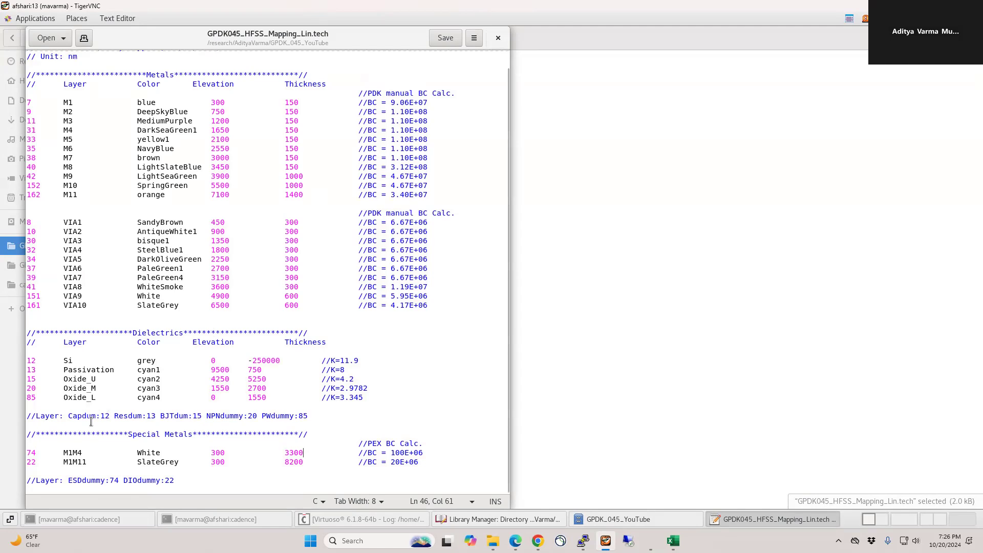
Highlight the M1M4 and M1M11 special-metal rows, then select the 4 in M1M4.
drag(36, 462, 24, 452)
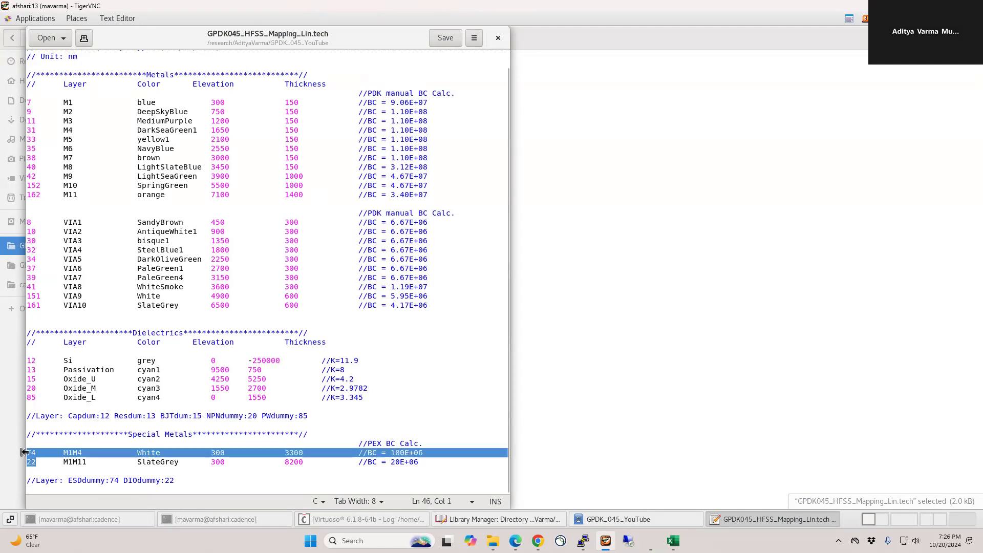
click(36, 463)
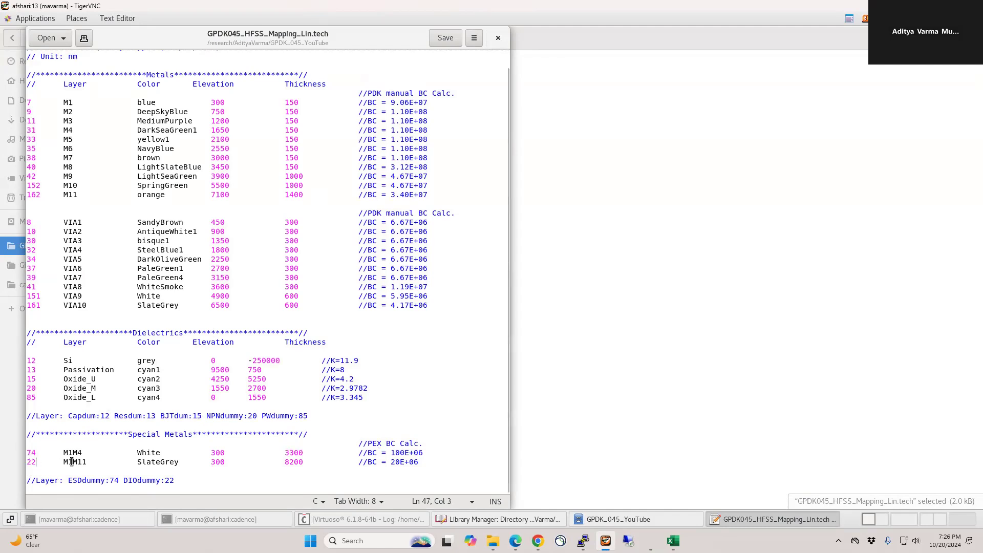
drag(77, 453, 82, 453)
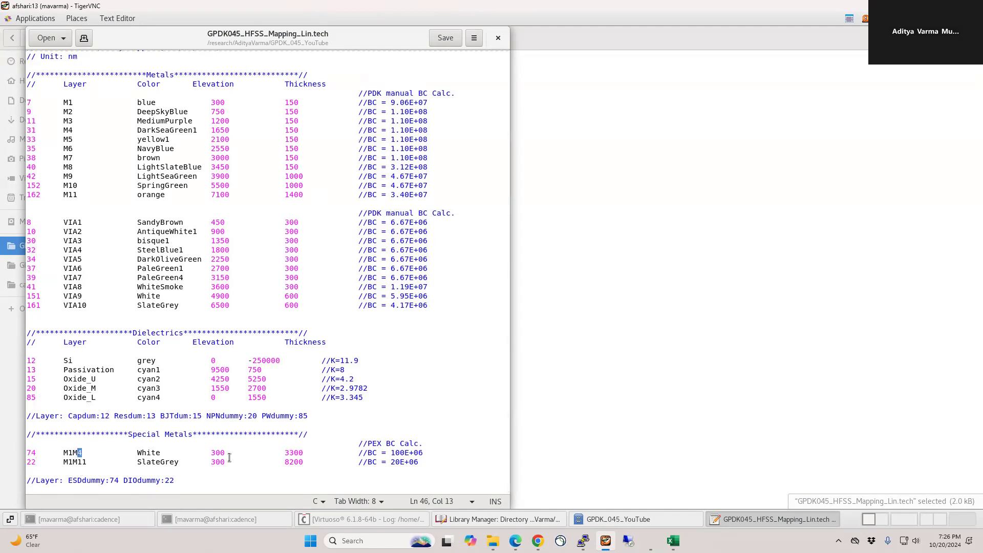
Inspect the lower stacked metal strips of Metal_Layers_v1, then go back to the mapping file.
click(904, 519)
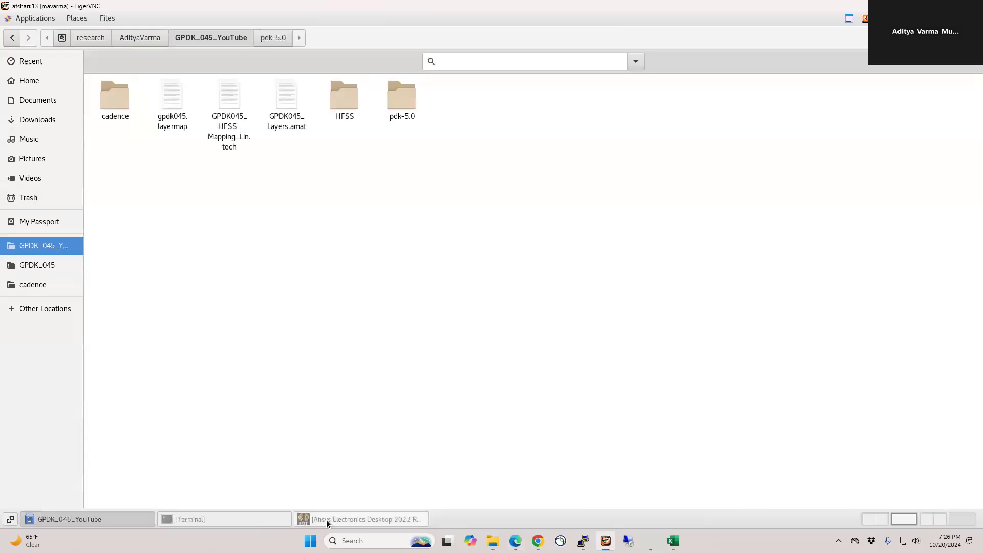
click(327, 521)
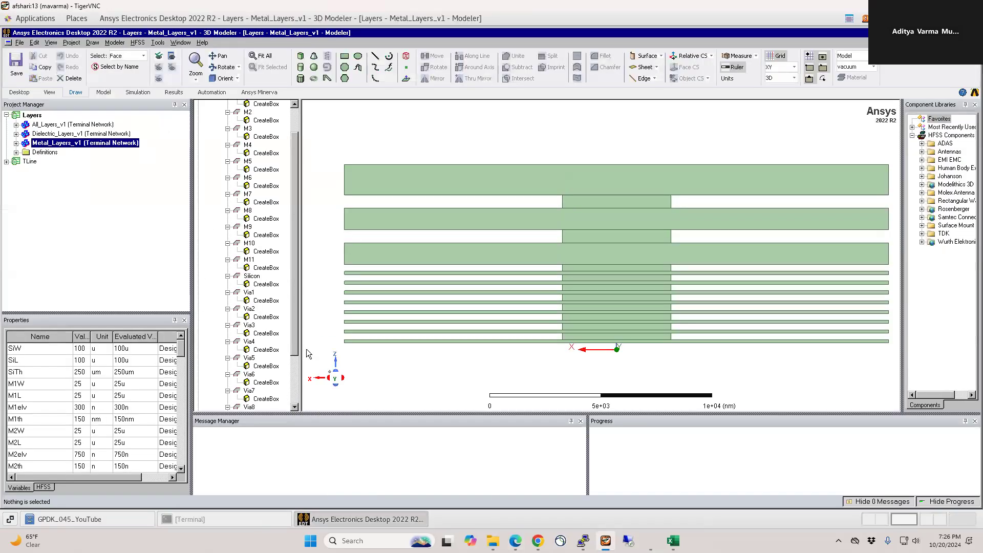
drag(382, 353, 336, 269)
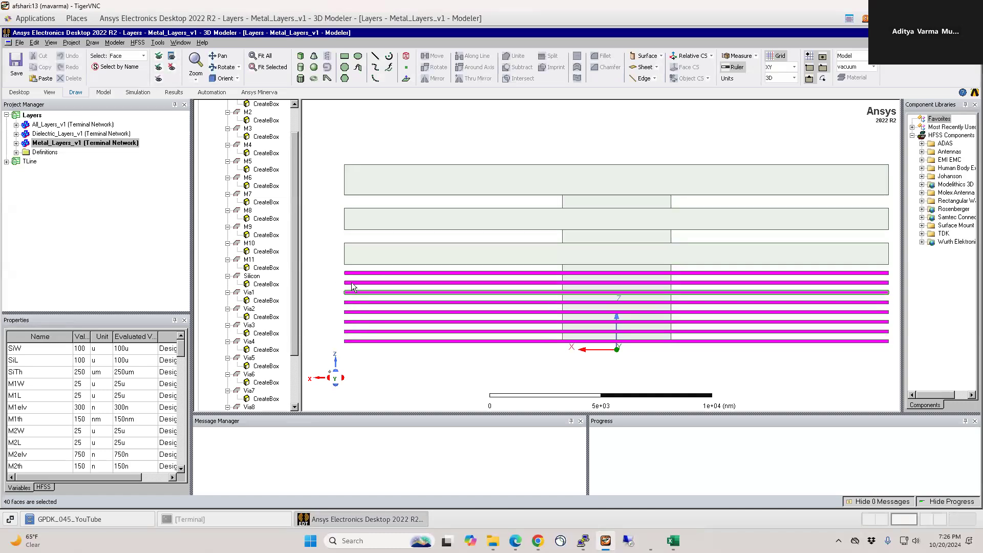
click(364, 357)
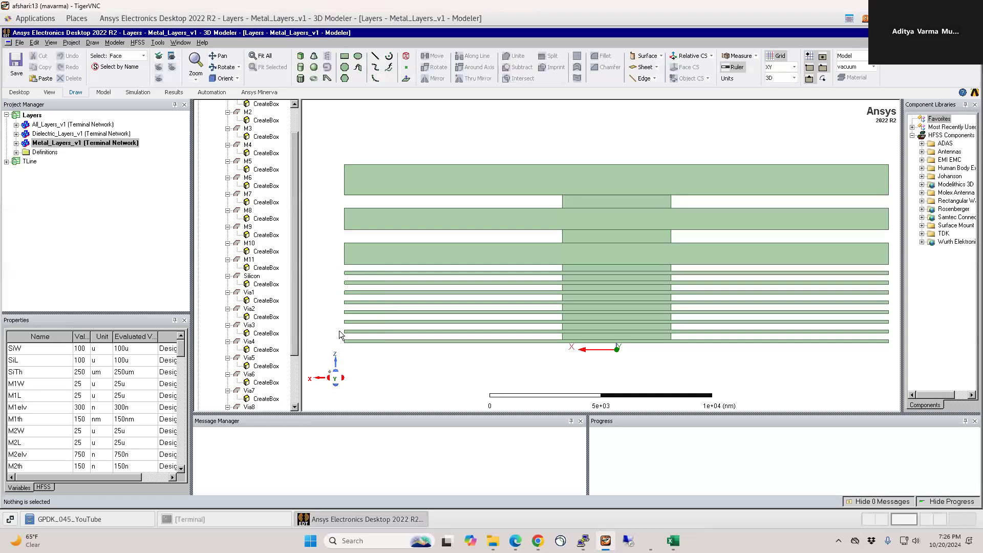
drag(333, 329, 358, 350)
click(391, 365)
drag(364, 351, 331, 269)
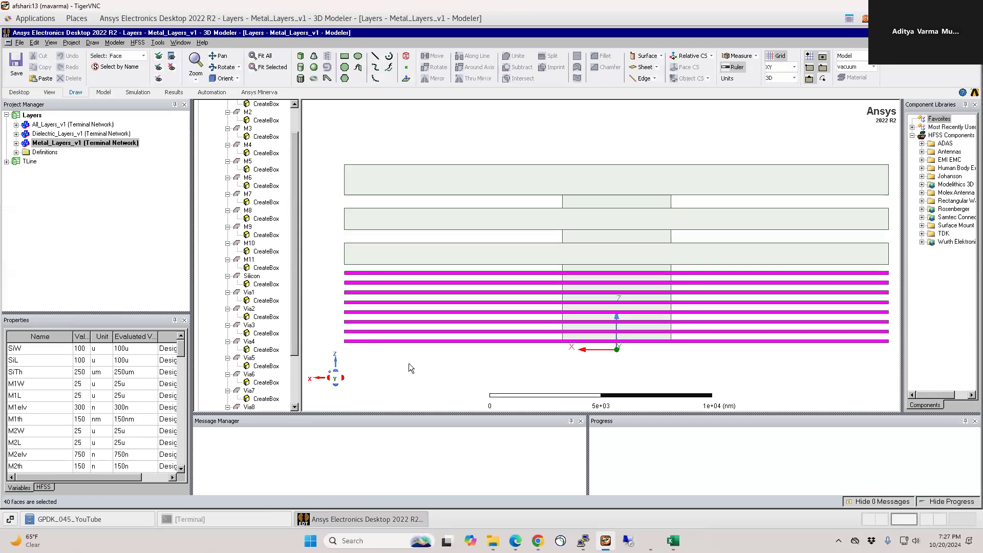
click(409, 363)
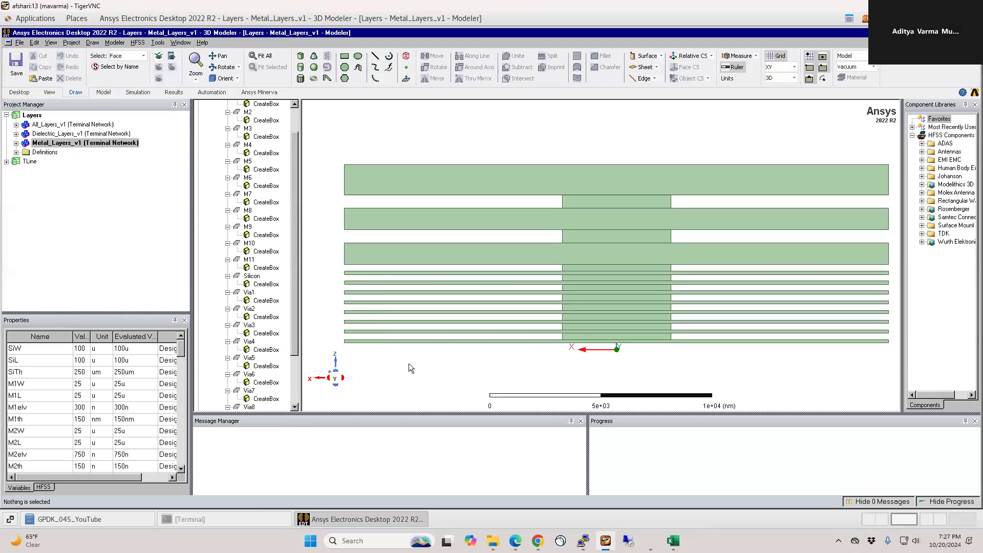
click(869, 519)
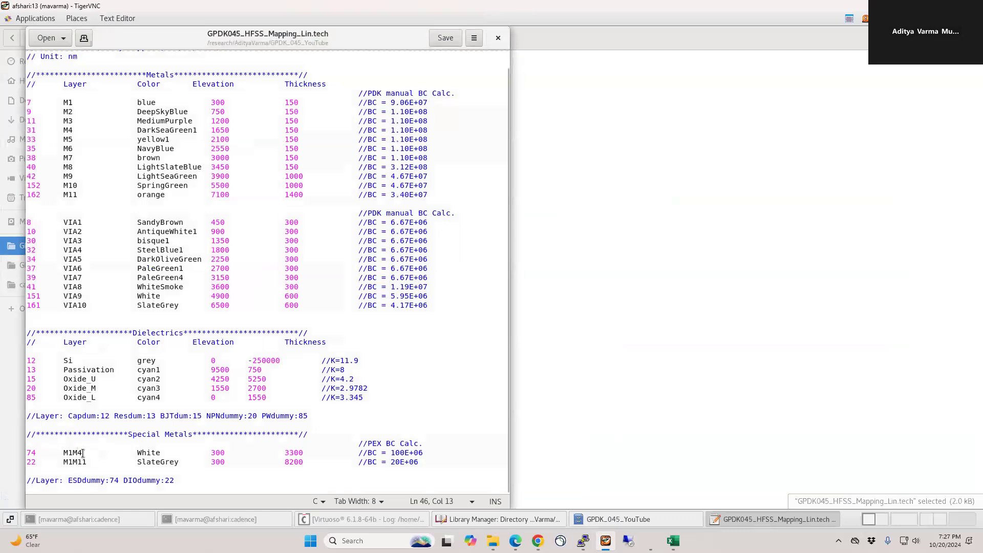
Change M1M4 to M1M8 and compare it against the layer stack in Ansys.
key(BackSpace)
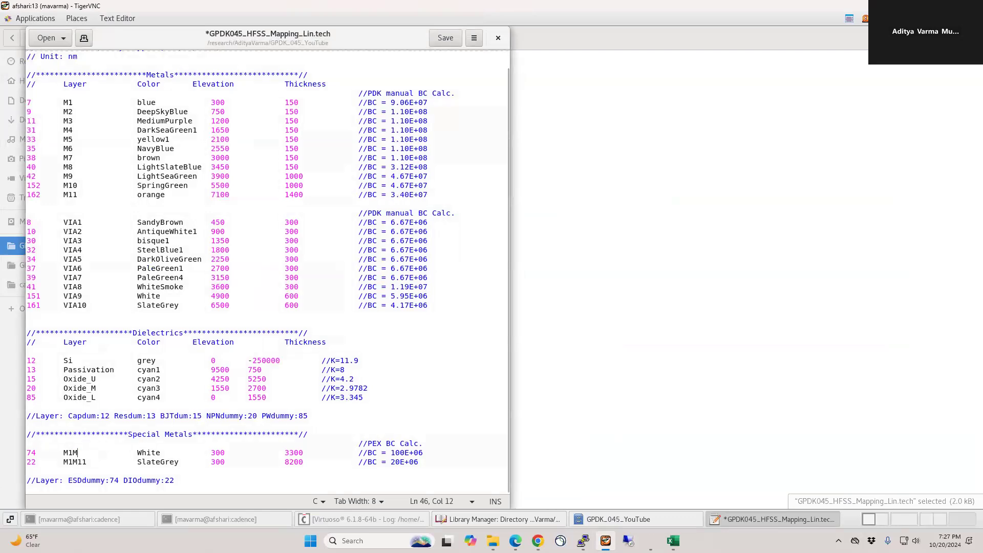
text(8)
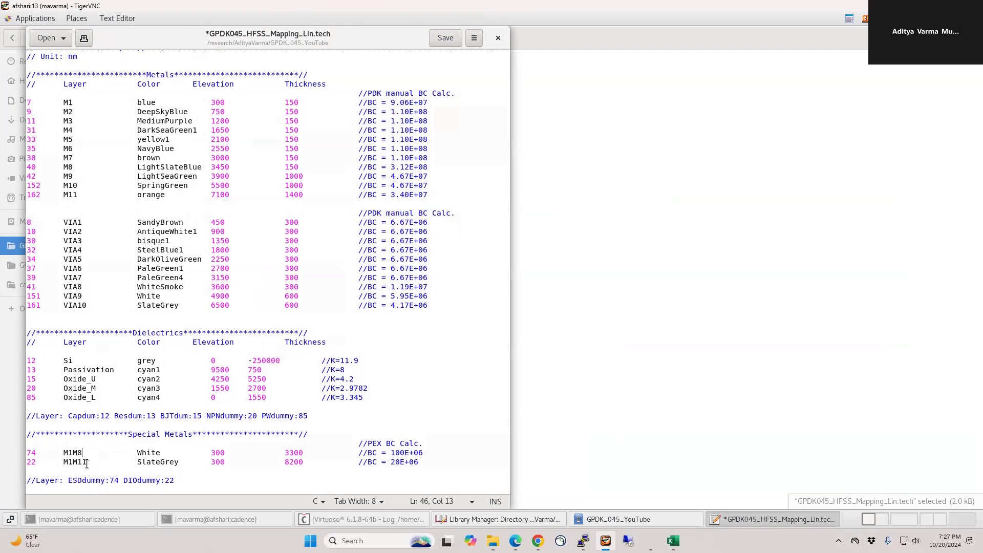
click(896, 516)
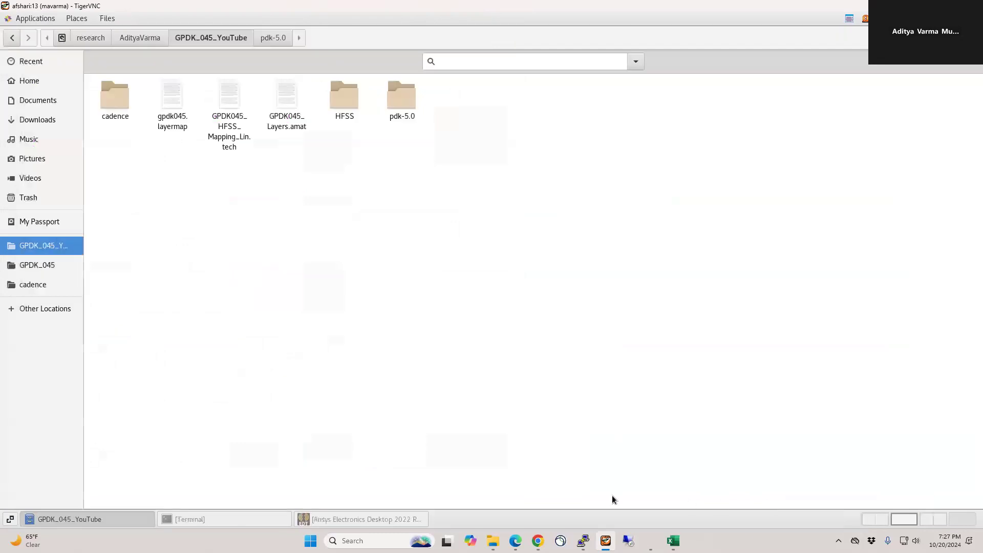
click(350, 519)
drag(329, 146, 396, 356)
click(396, 355)
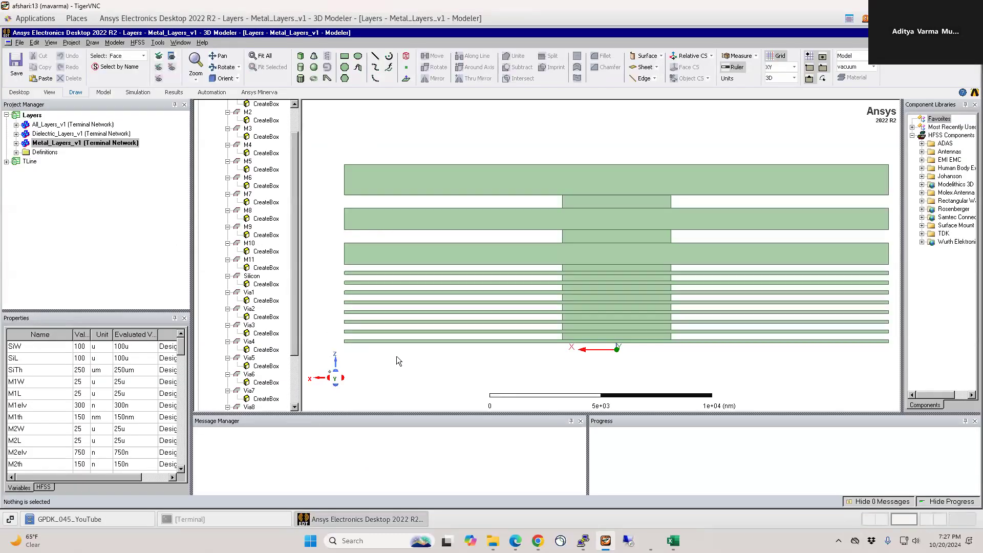
click(890, 521)
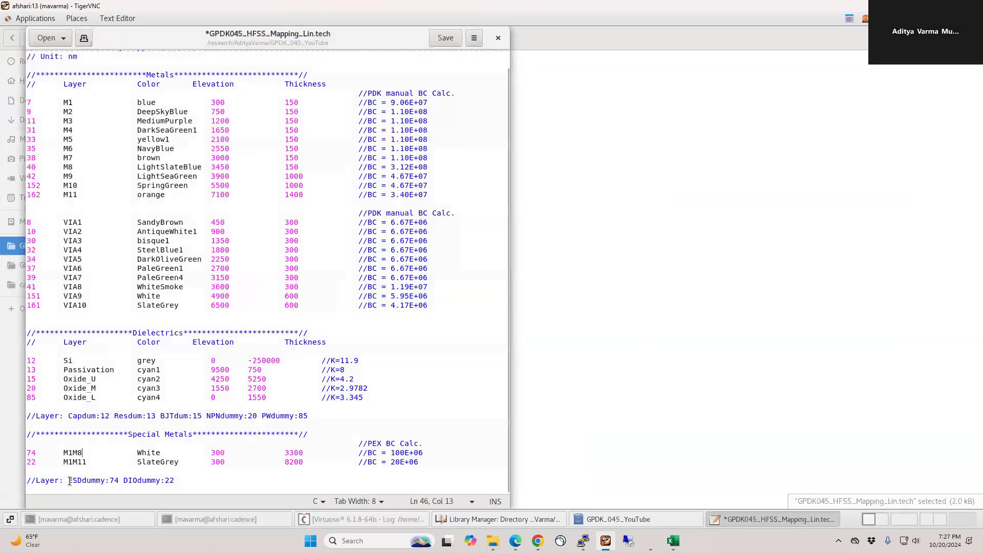
Check the orange M11 row and save GPDK045_HFSS_Mapping_Lin.tech.
click(151, 195)
double_click(151, 196)
click(156, 207)
click(445, 38)
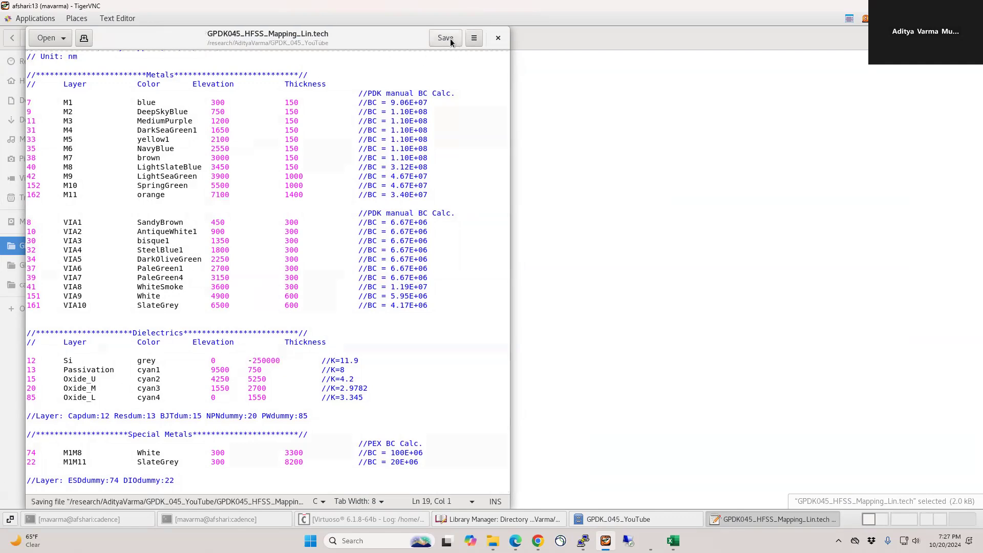
Close the mapping file and create library avm_A04_Tlines_YT attached to the gpdk045 technology library.
click(497, 38)
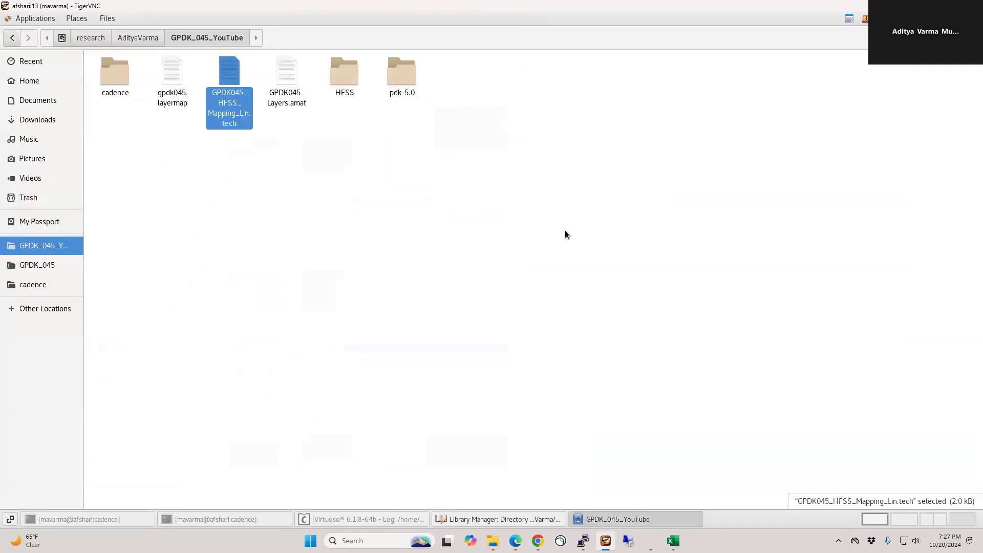
click(484, 521)
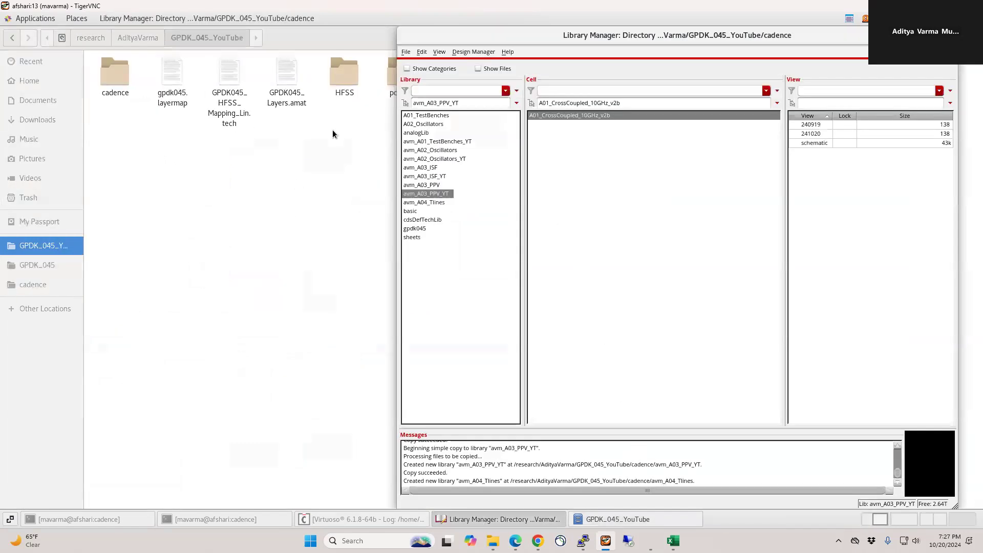
click(406, 51)
mouse_move(416, 66)
click(354, 65)
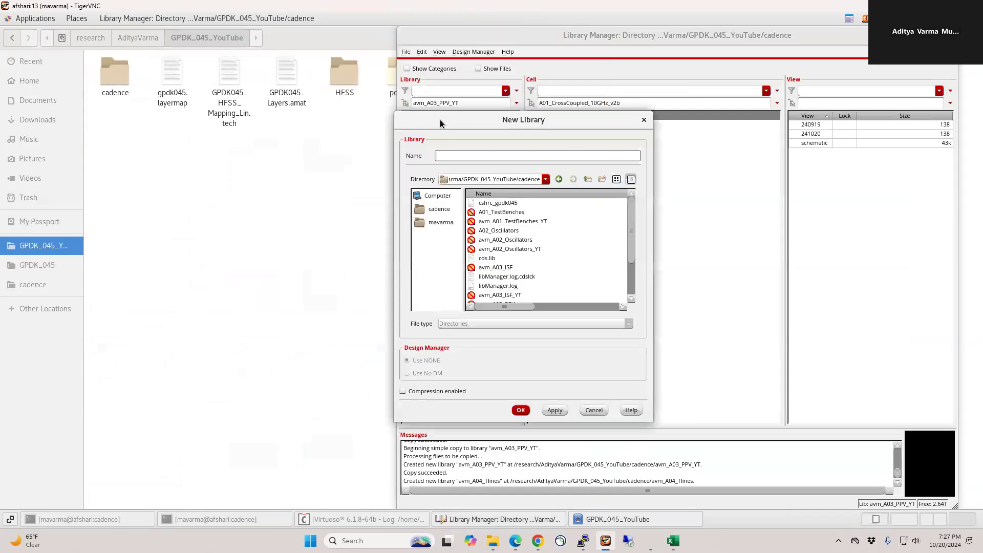
drag(492, 119, 655, 132)
text(avm_)
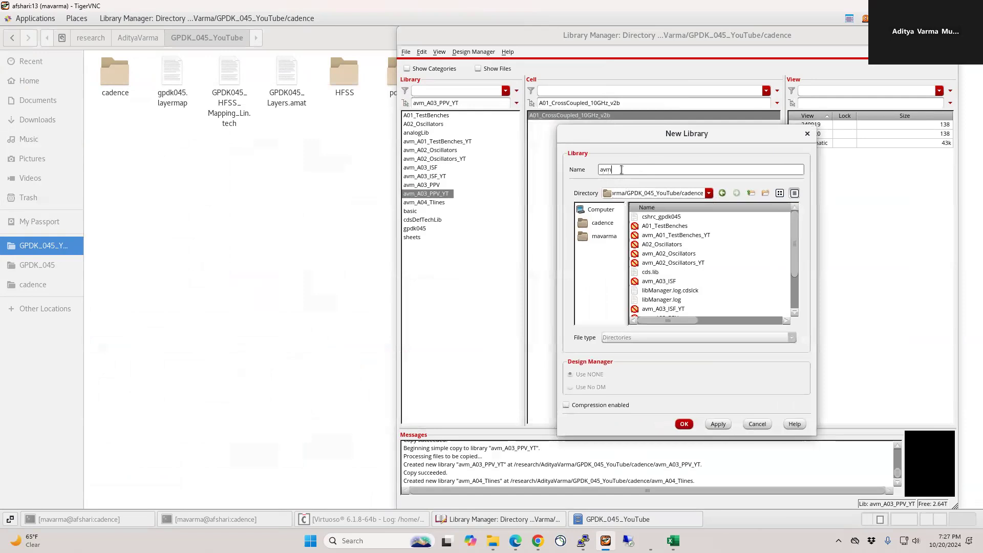
text(A04_Tline)
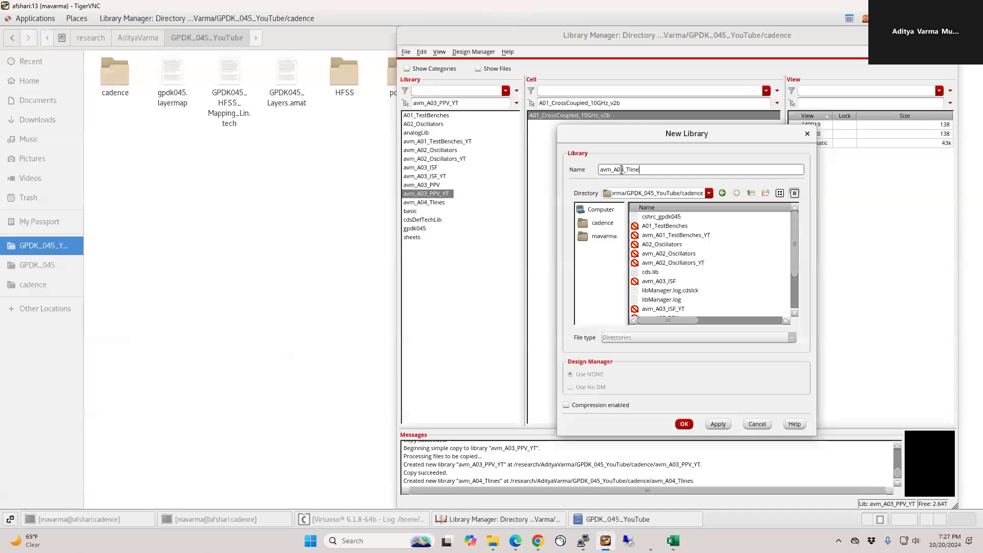
text(s_YT)
key(Return)
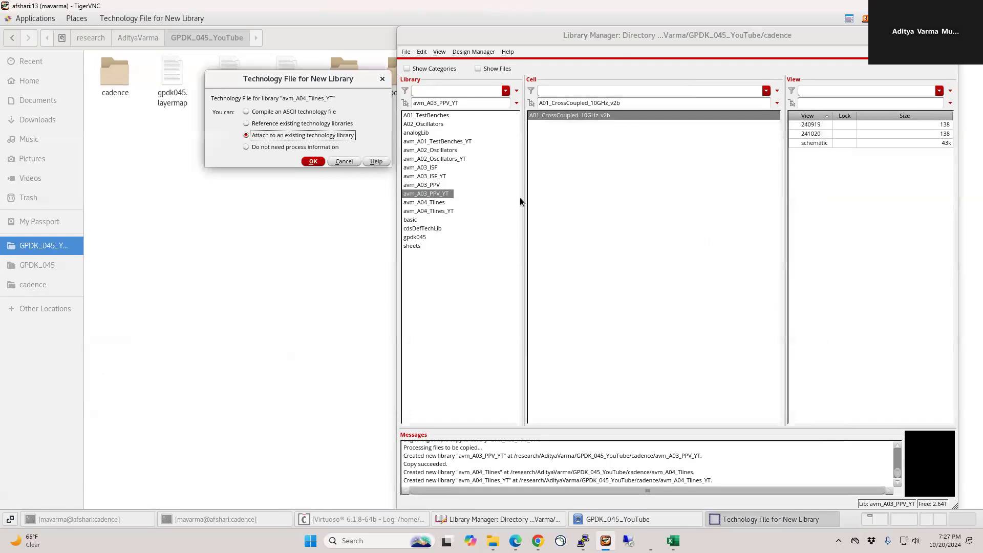
click(311, 162)
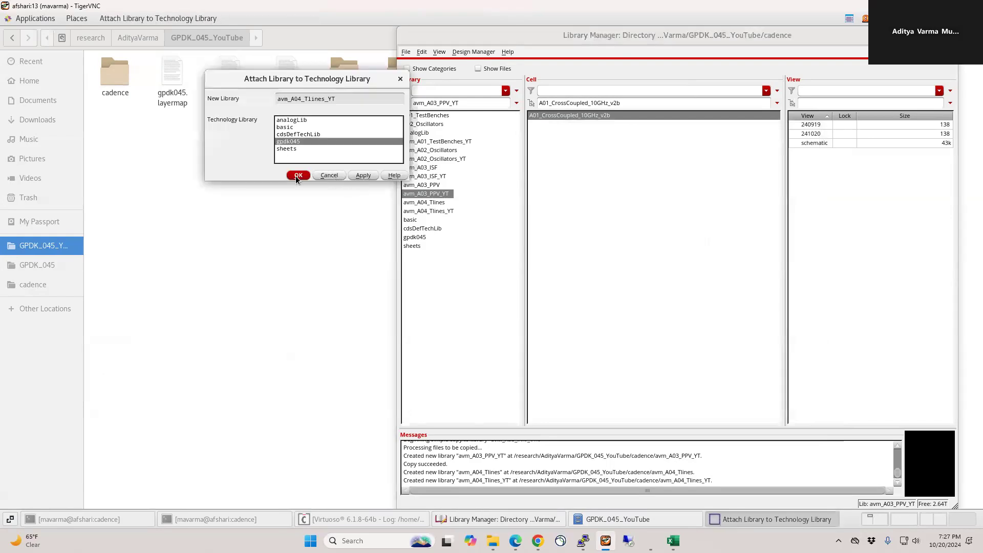
click(297, 175)
Start a new layout cell view in avm_A04_Tlines_YT and name the cell GCPW_Line_HF.
click(436, 211)
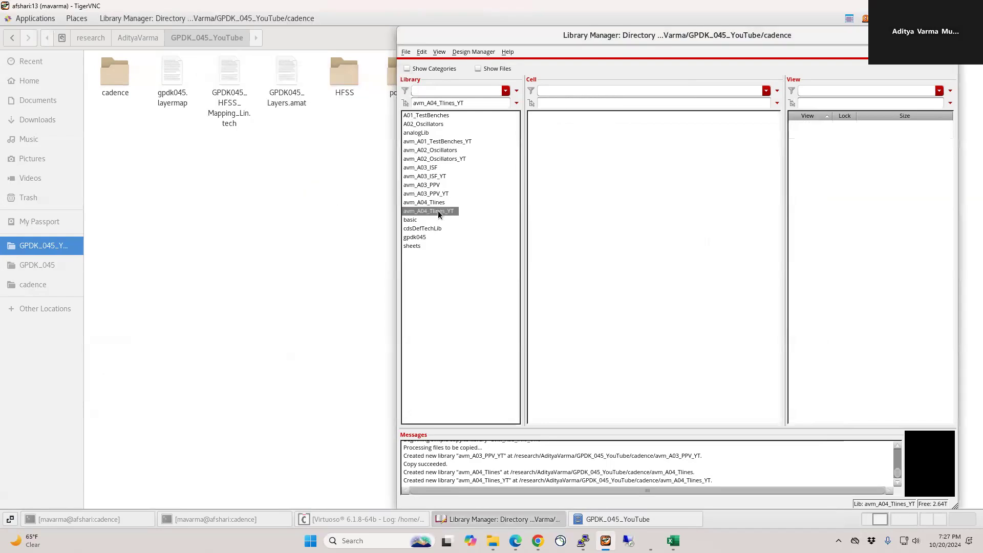
click(405, 52)
mouse_move(519, 66)
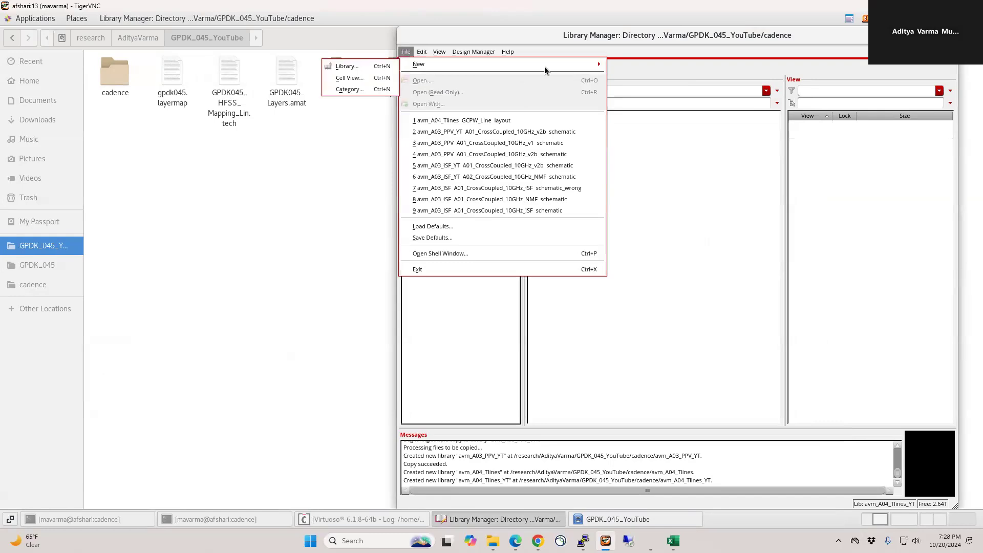
click(349, 78)
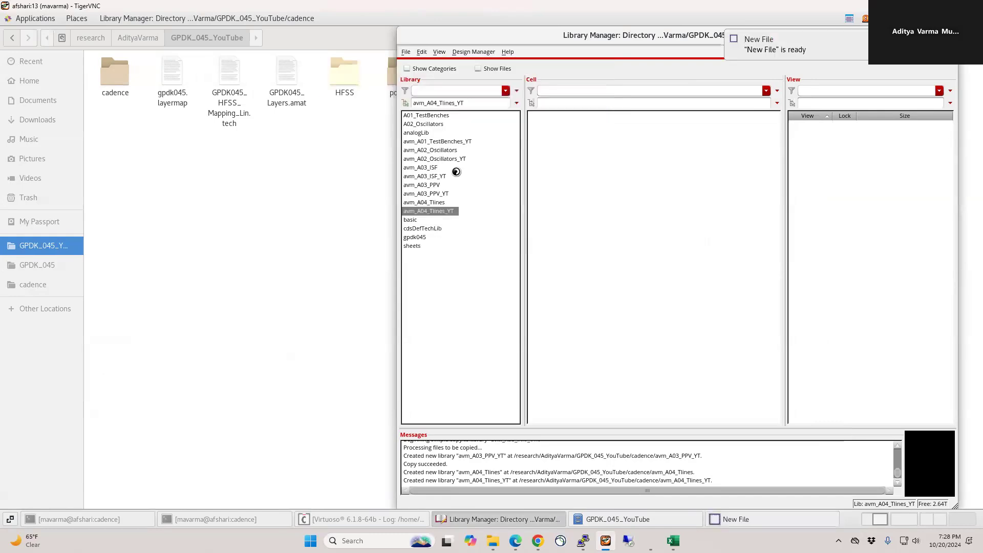
click(806, 520)
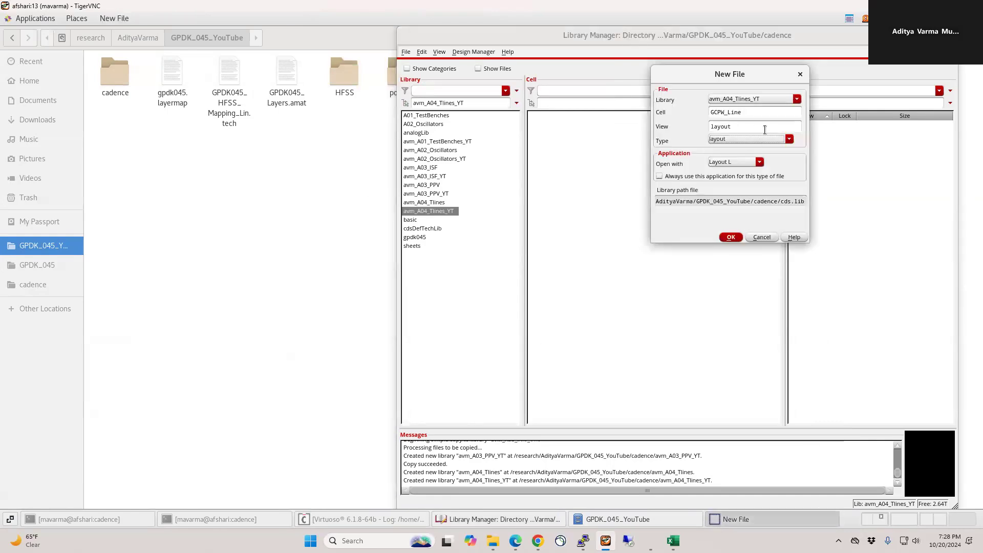
click(746, 140)
click(615, 205)
click(750, 127)
click(752, 113)
text(_v)
text(HF)
Create the GCPW_Line_HF layout, maximize the Layout Suite window and fit the view.
click(731, 239)
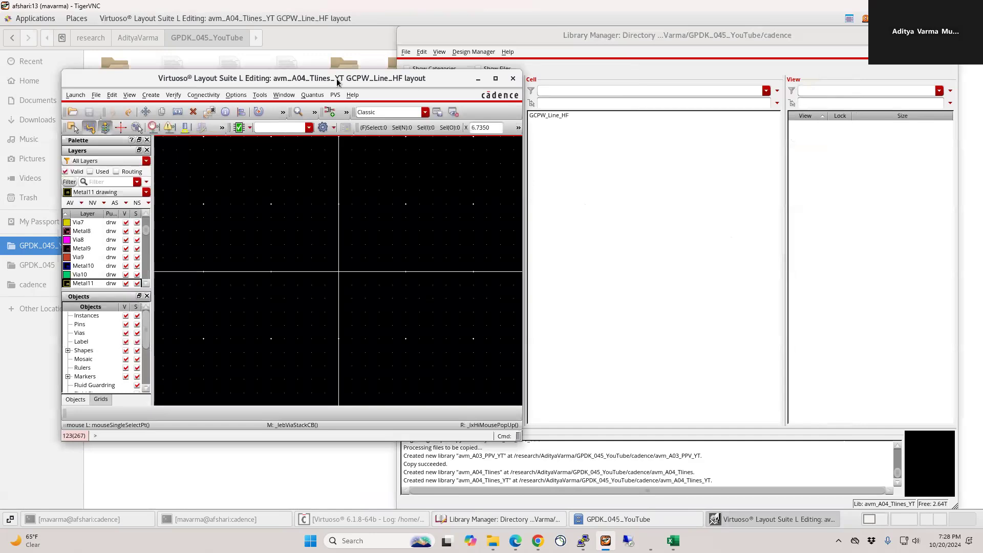
double_click(337, 78)
key(f)
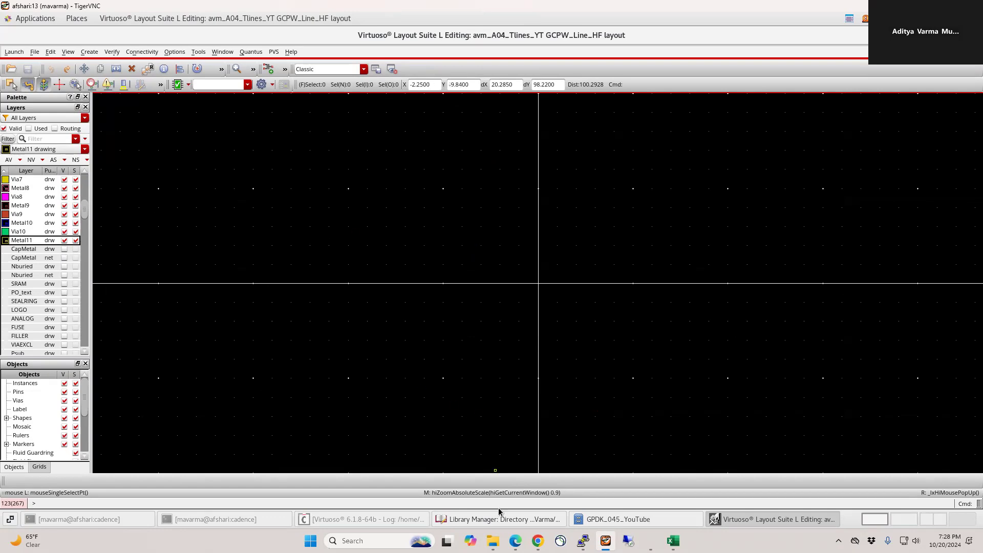
mouse_move(538, 541)
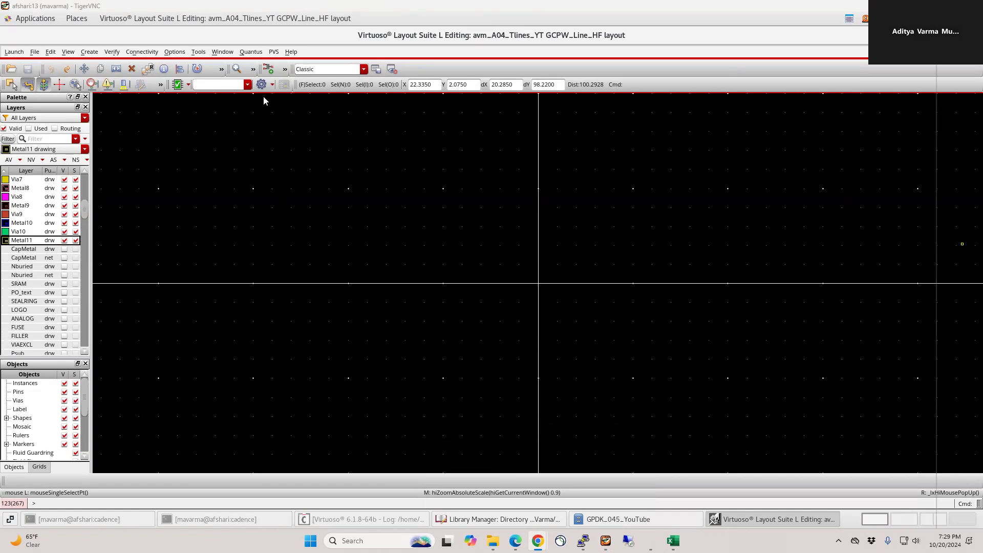
Open the Cadence hotkeys page in Chrome and scroll through the layout editor shortcuts.
key(alt+Tab)
double_click(385, 101)
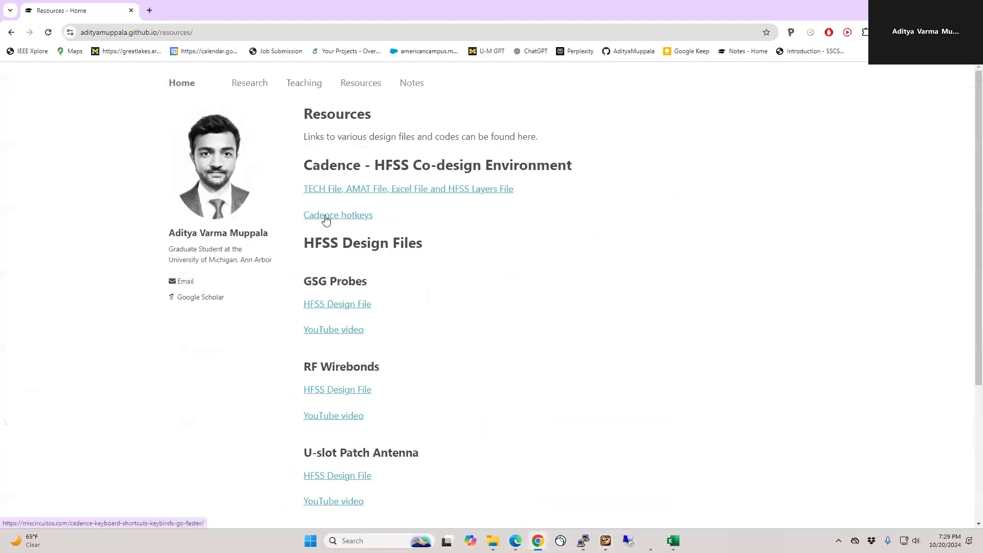
click(326, 216)
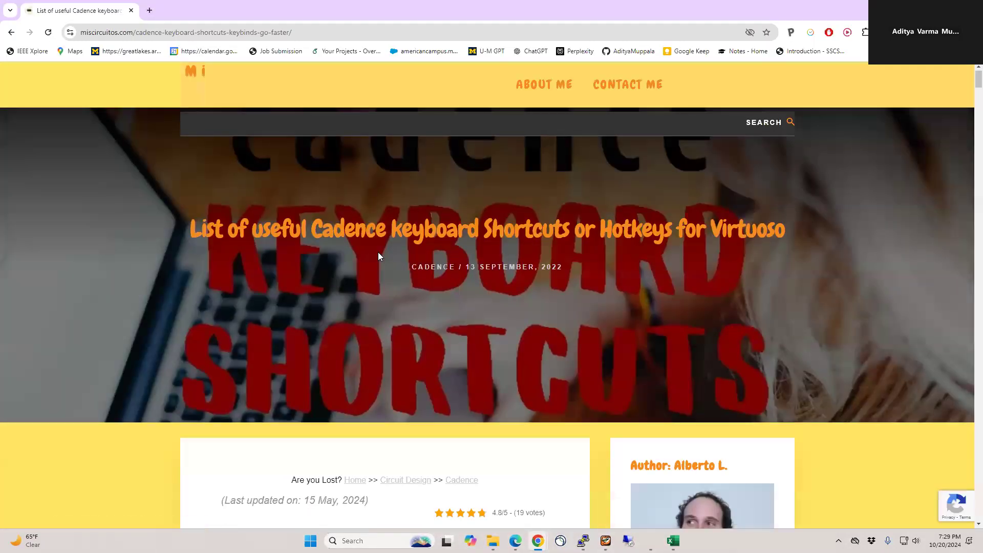
scroll(378, 252, down, 3)
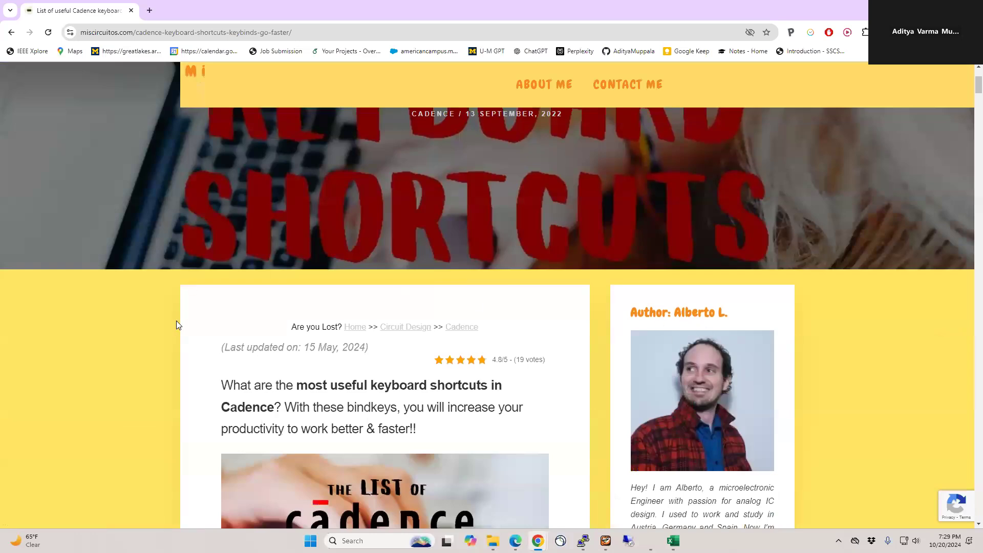
scroll(177, 323, down, 20)
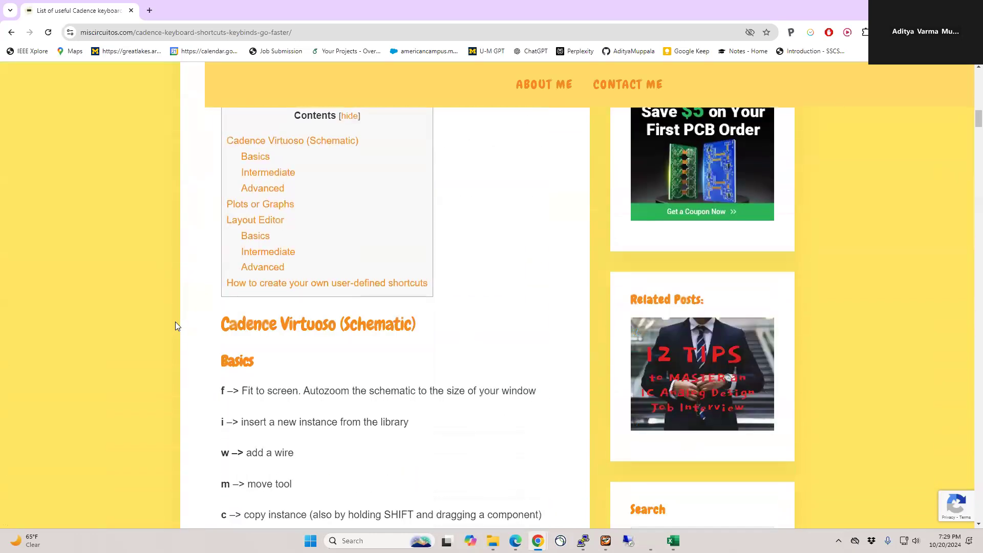
scroll(176, 322, down, 5)
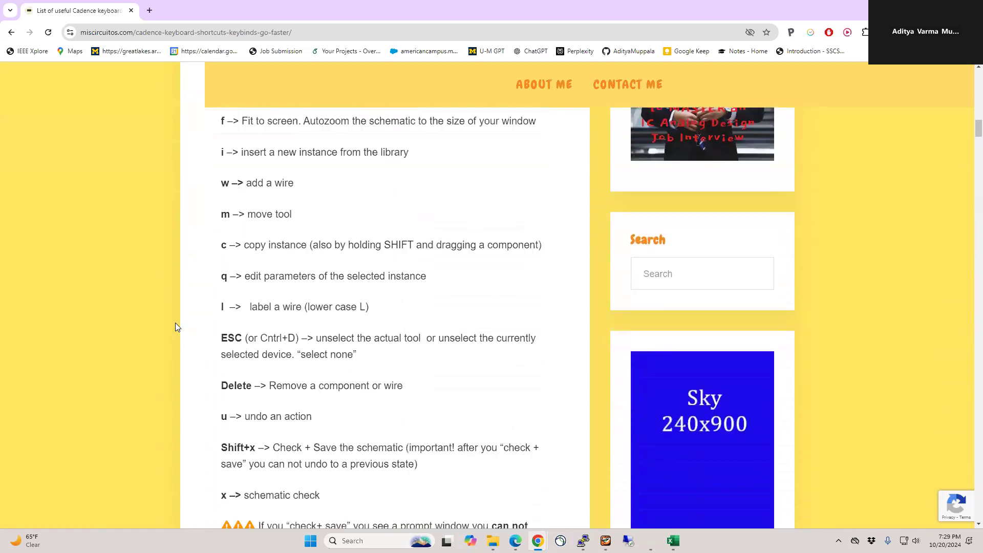
scroll(175, 323, down, 20)
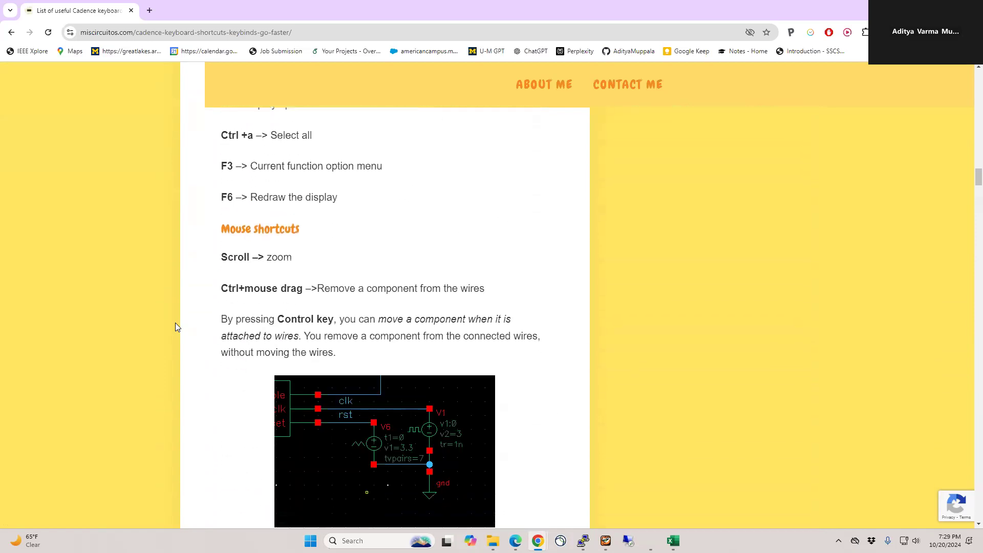
scroll(175, 323, down, 20)
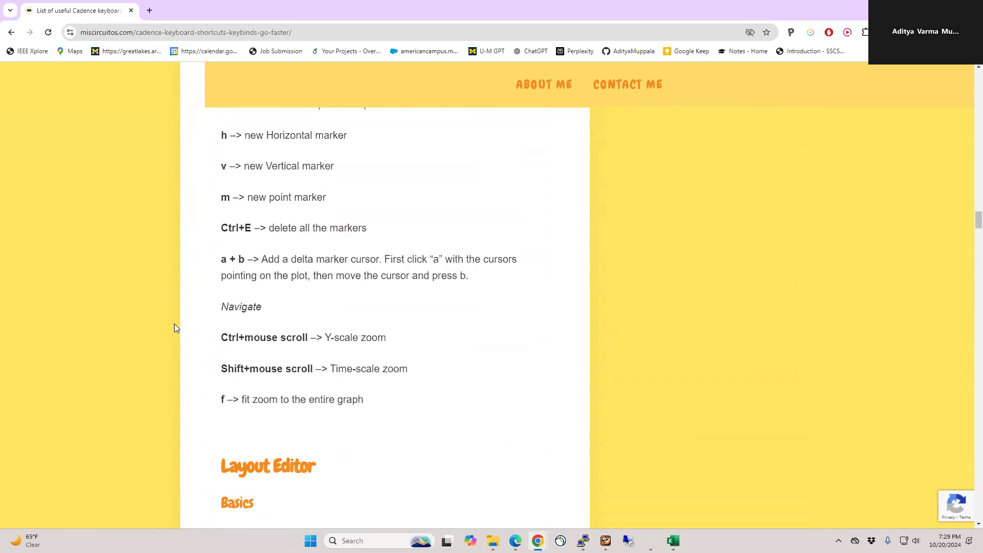
scroll(174, 327, down, 10)
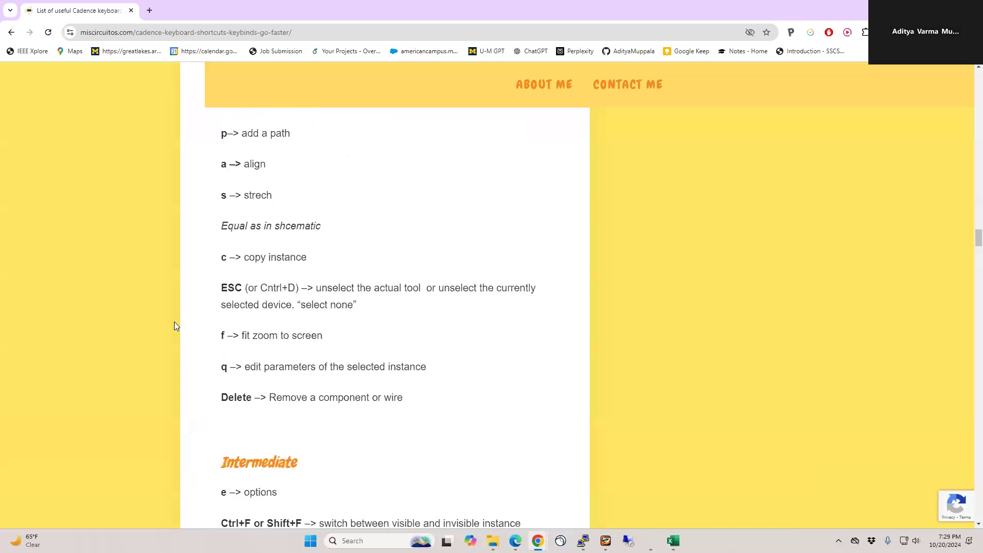
scroll(175, 322, down, 20)
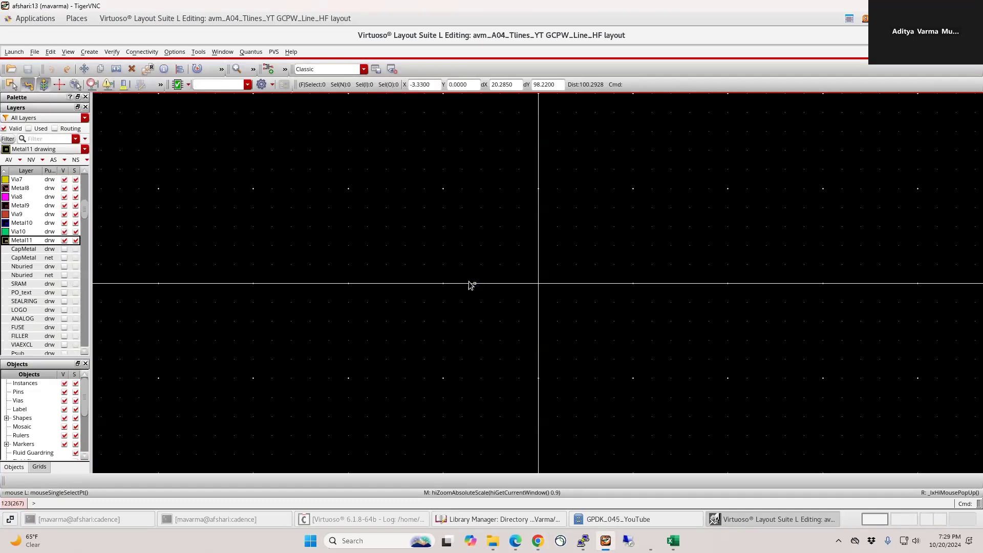
Draw a rough Metal11 rectangle on the layout canvas and select it.
key(r)
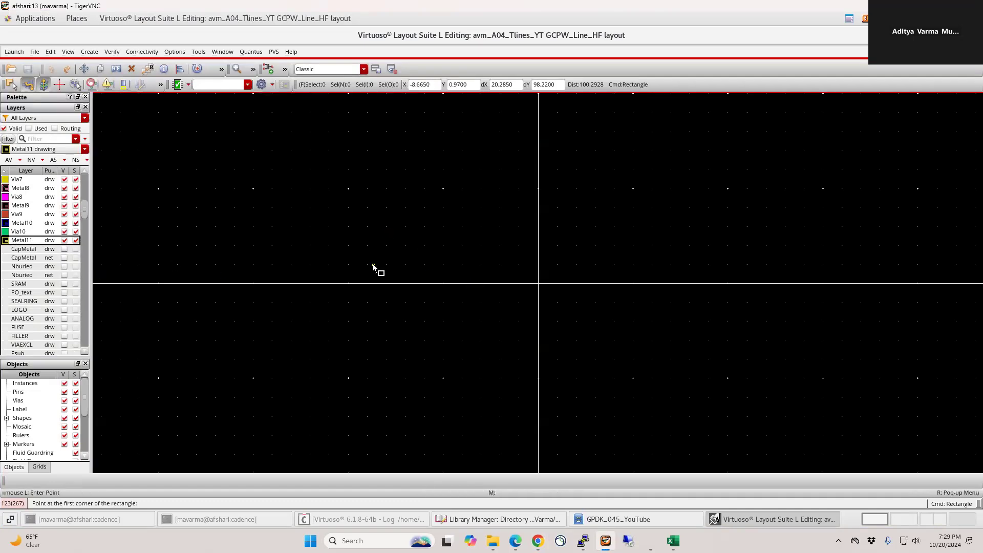
click(482, 150)
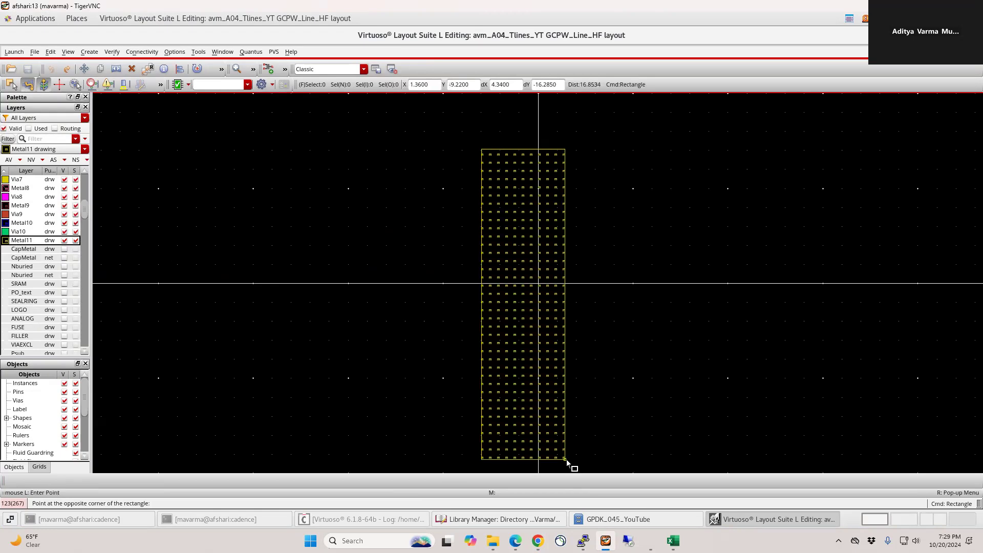
click(582, 456)
key(Escape)
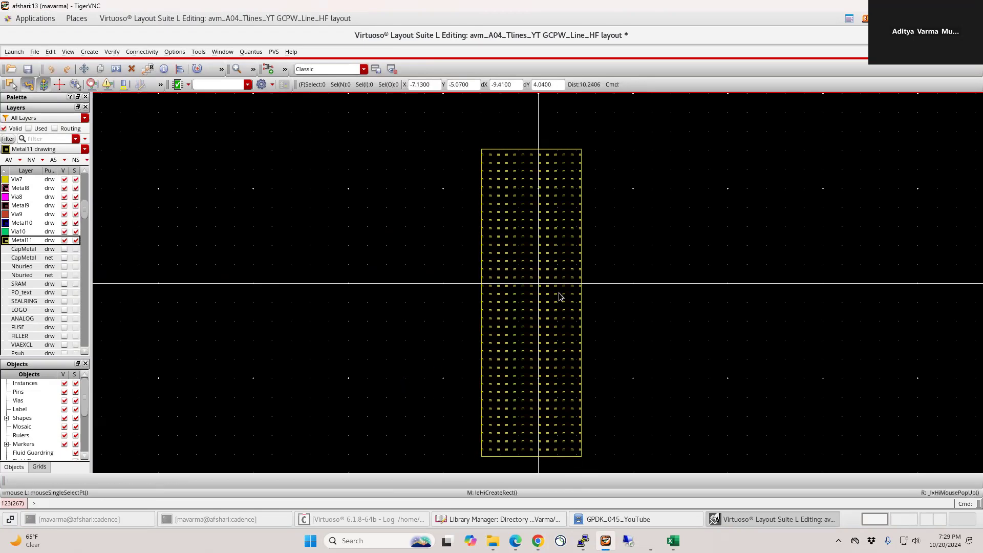
click(561, 295)
Set the rectangle edges to left -2.5, bottom -25, right 2.5, top 25, then fit the view.
key(q)
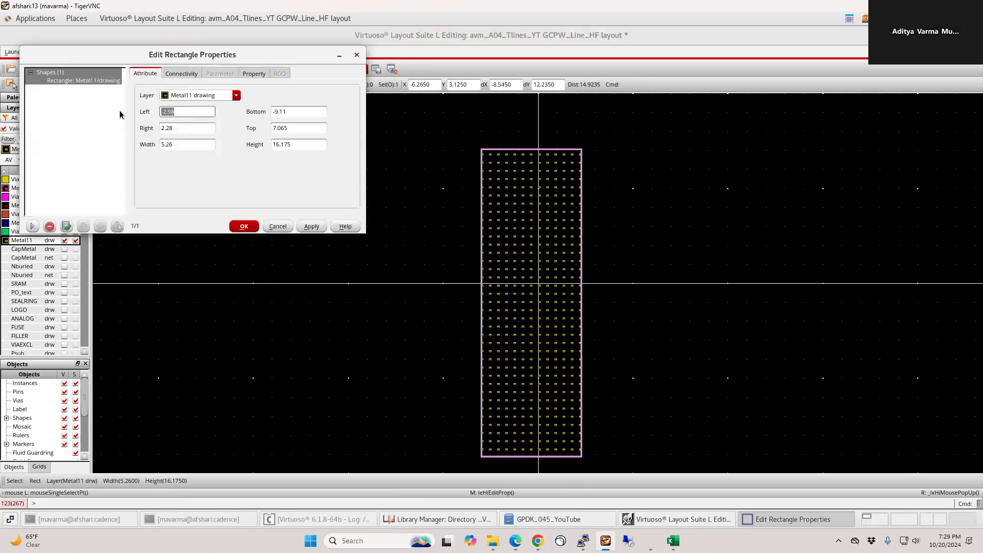
text(-2)
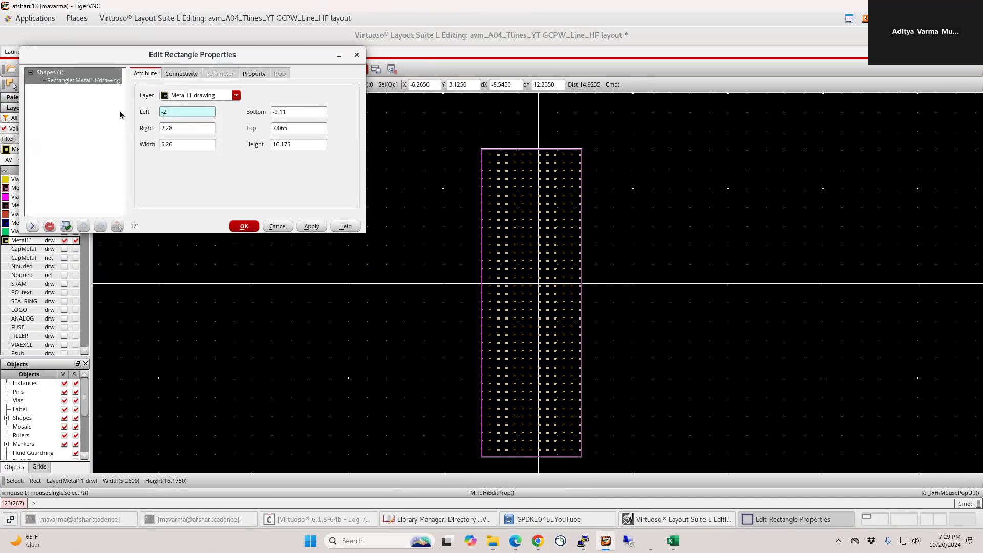
key(Tab)
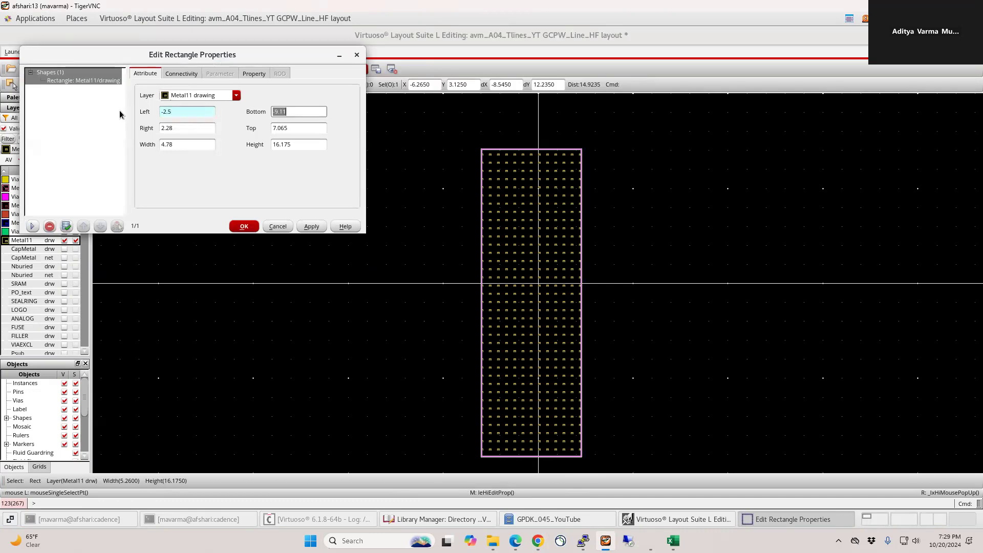
text(-25)
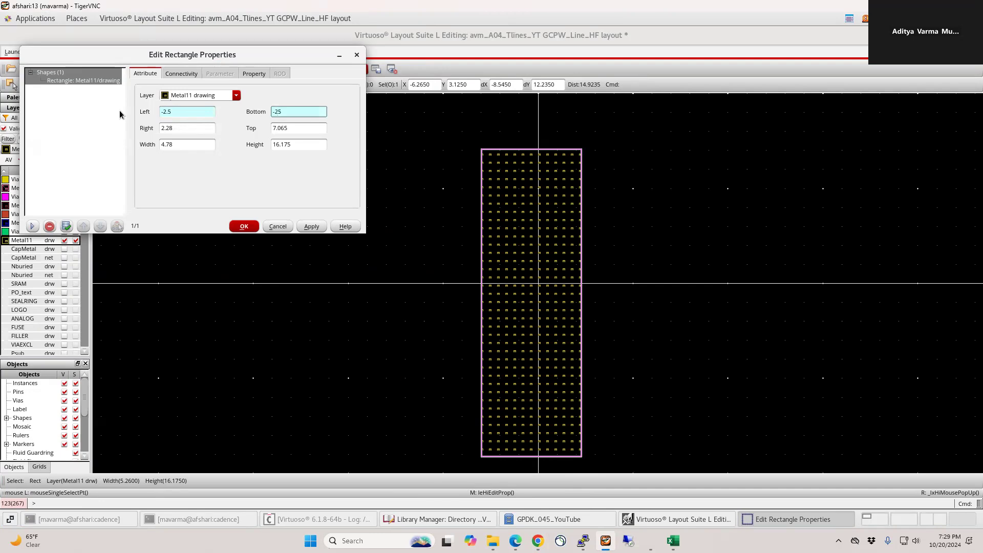
key(Tab)
text(2)
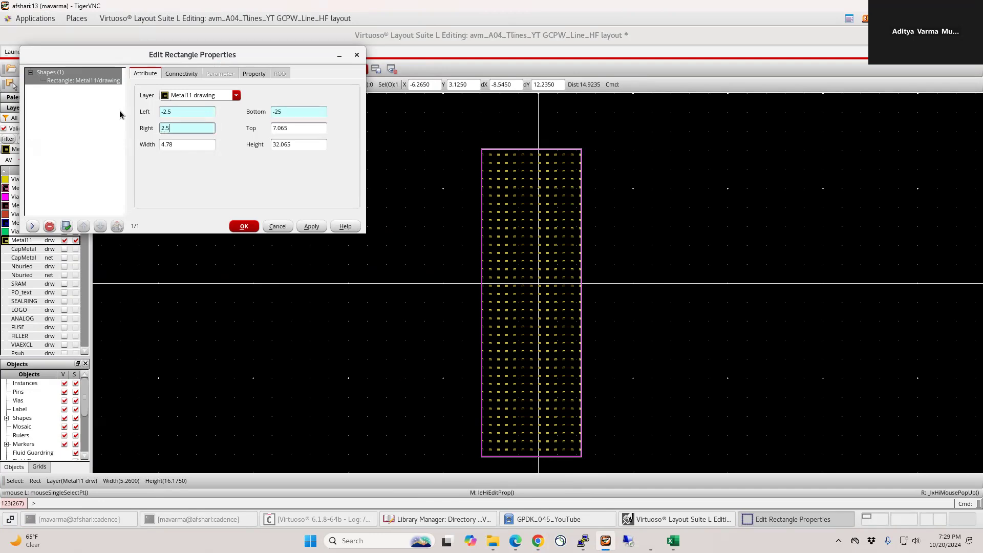
key(Tab)
text(25)
key(Tab)
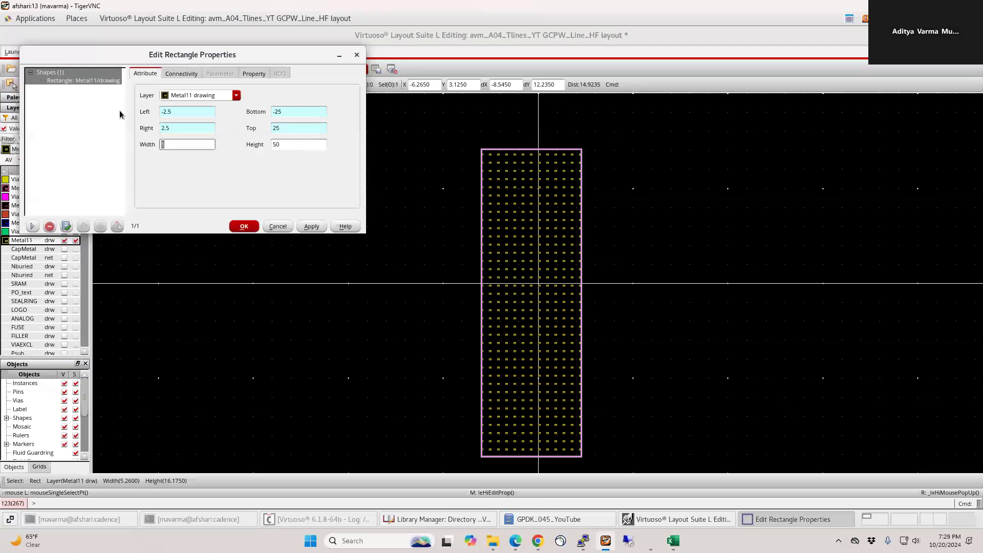
key(Return)
key(f)
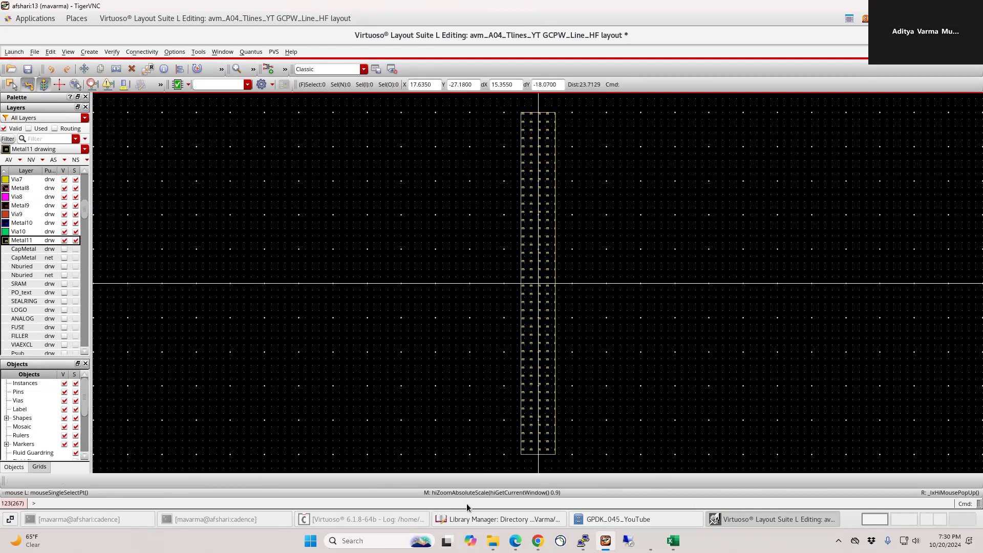
Reopen GPDK045_HFSS_Mapping_Lin.tech and look up the M11 and M1M8 layer names.
click(905, 520)
double_click(226, 103)
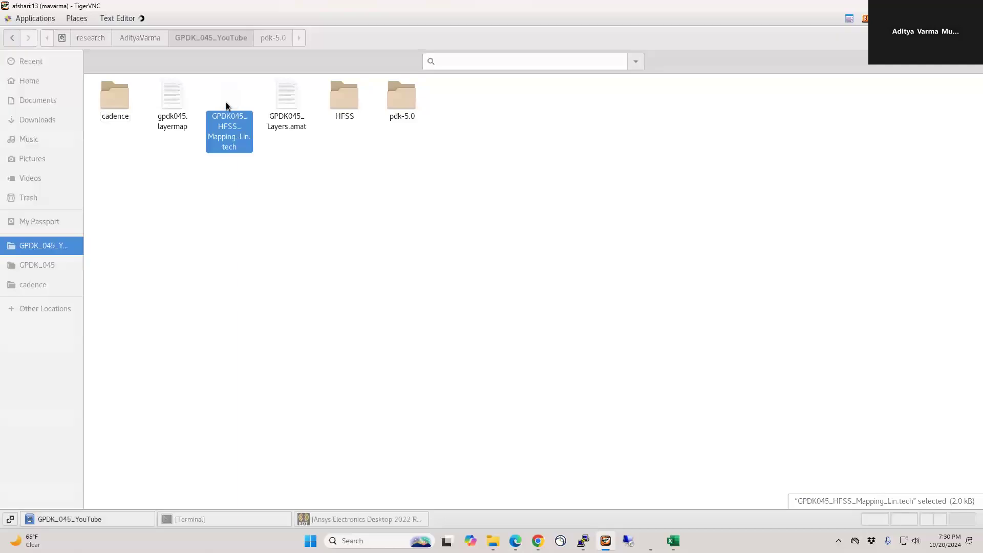
double_click(70, 212)
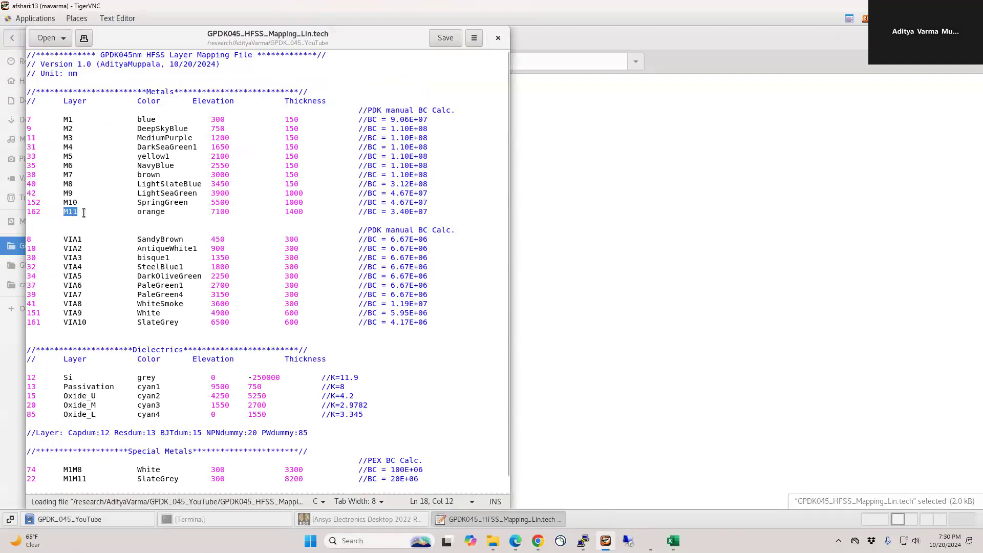
double_click(71, 469)
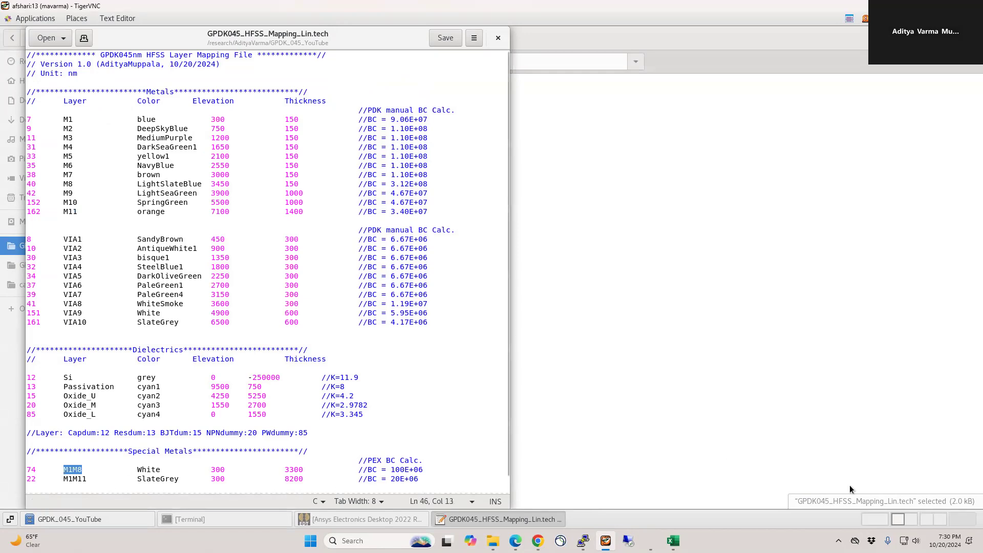
click(874, 519)
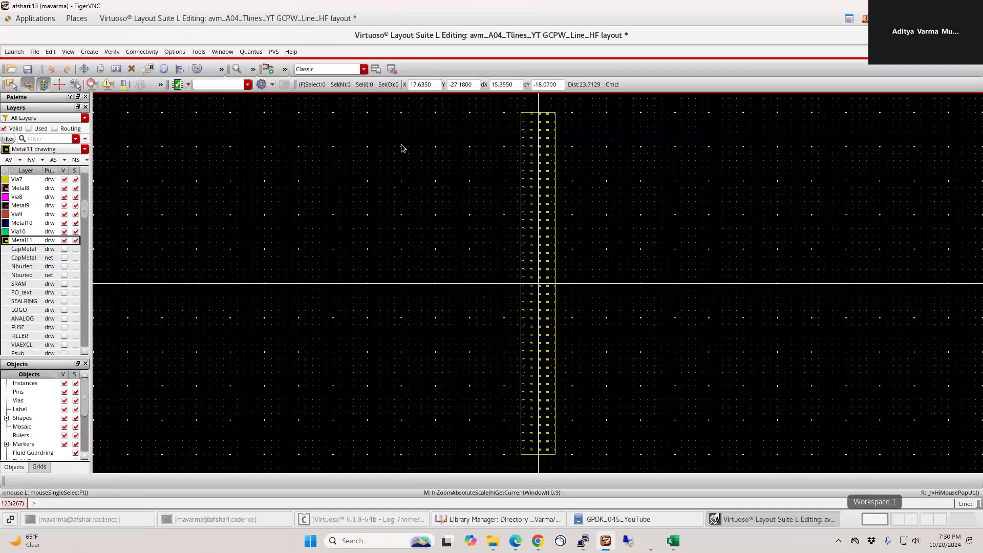
Find the ESDdummy layer (74) further down the tech file, then return to Virtuoso.
click(899, 519)
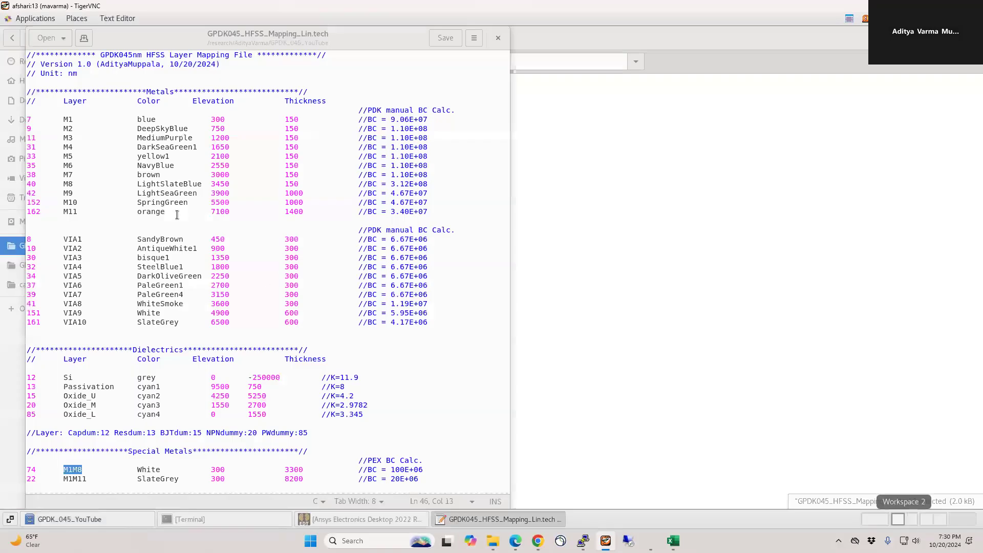
scroll(57, 462, down, 1)
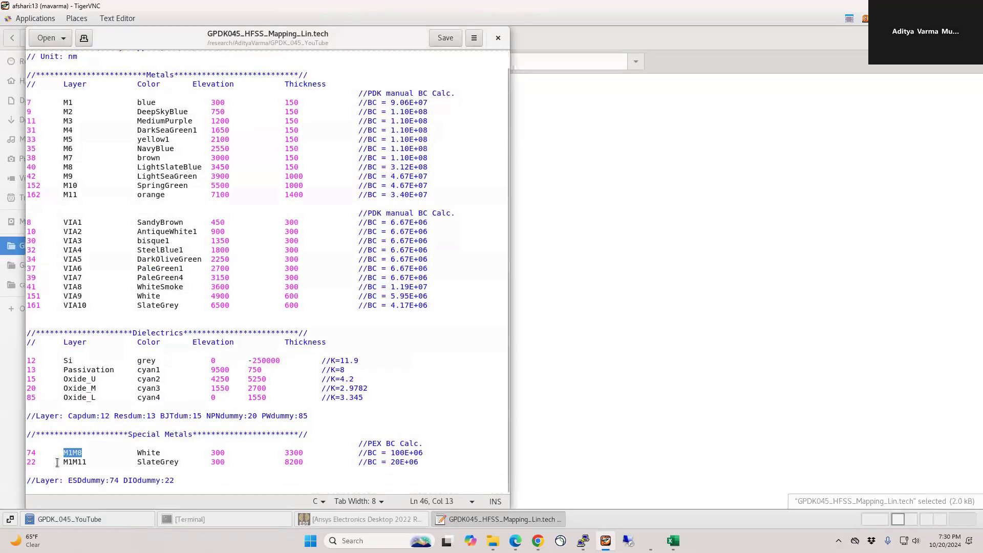
double_click(73, 481)
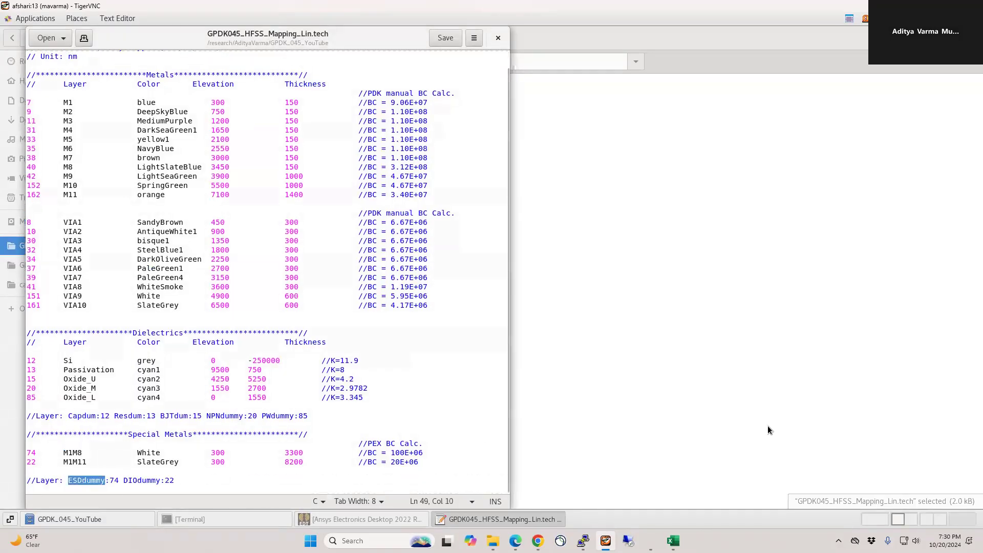
click(880, 521)
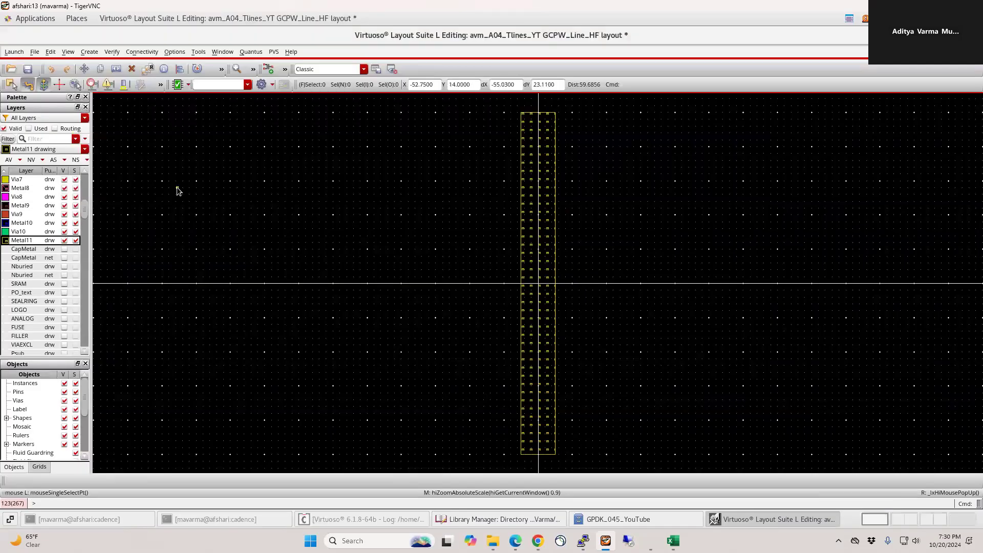
Draw a rectangle enclosing the trace and put it on the ESDdummy drawing layer.
key(i)
key(Escape)
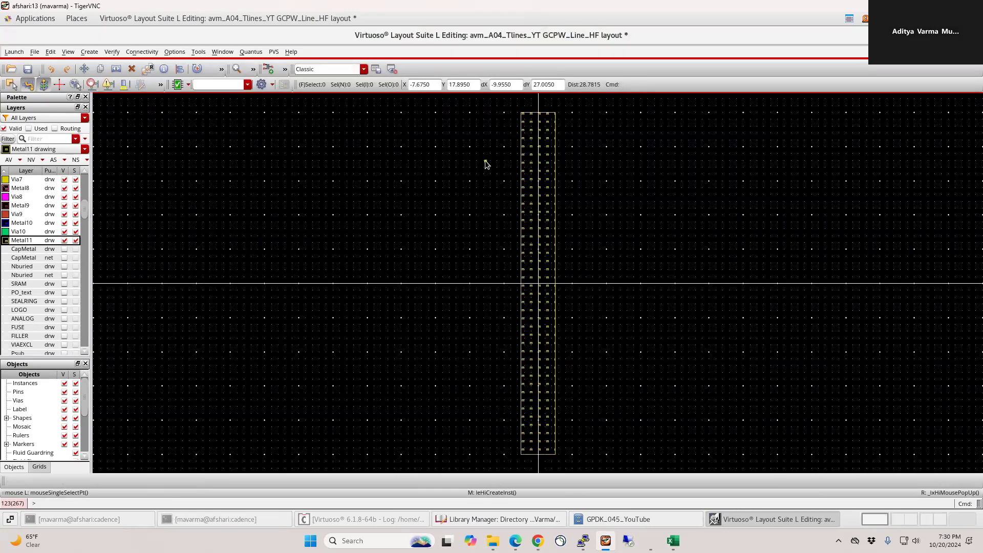
key(r)
click(371, 111)
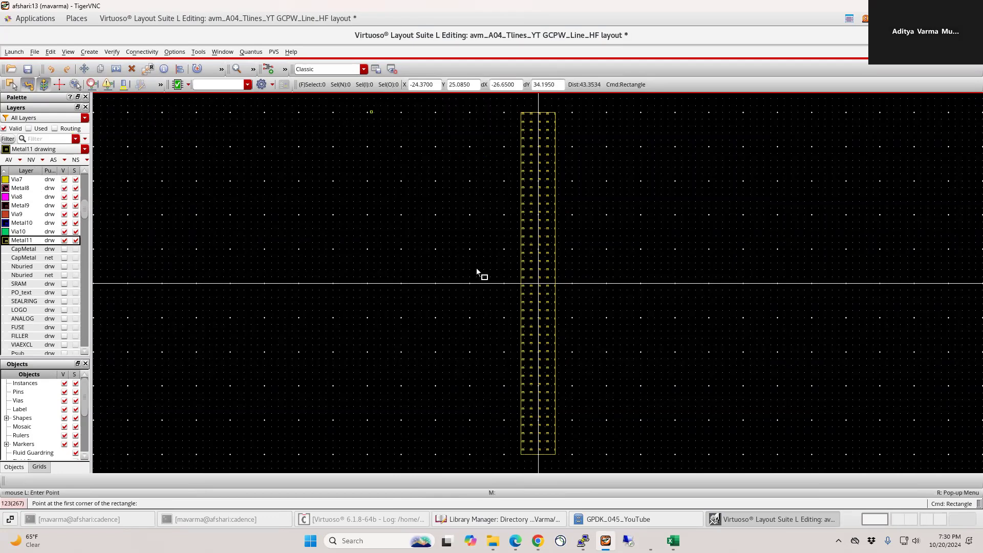
click(688, 458)
key(Escape)
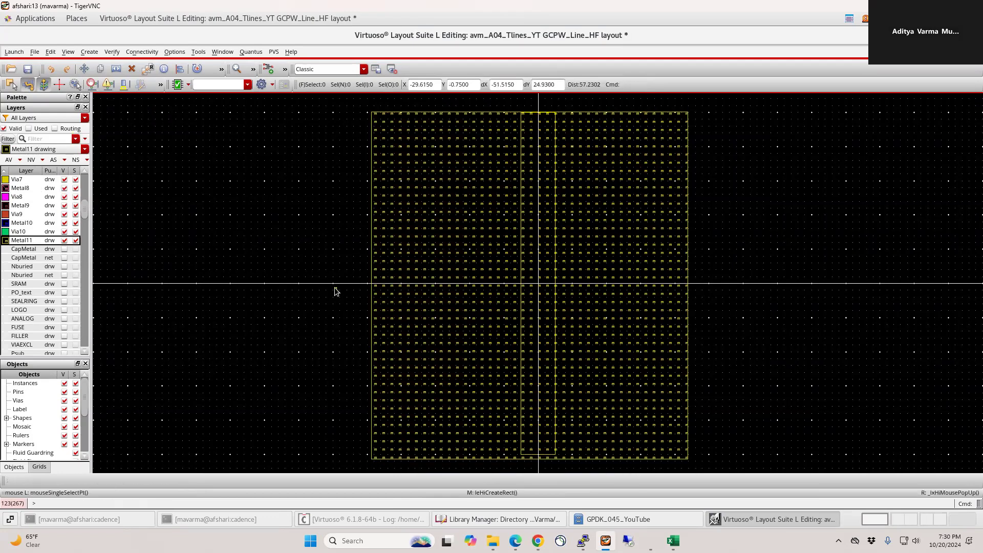
key(q)
click(189, 98)
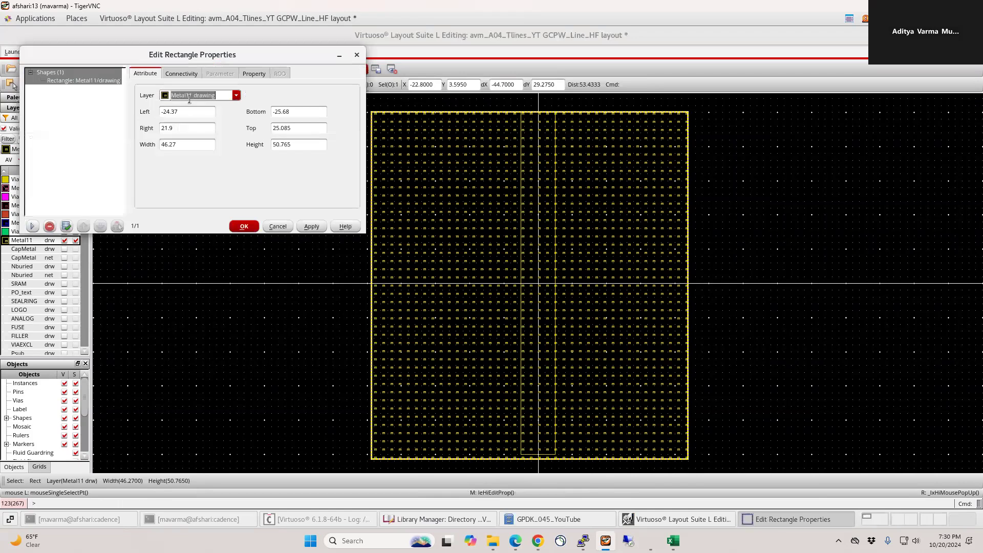
text(ESDdummy)
key(Return)
Size the ESDdummy rectangle from -25 to 25 in both directions, then deselect it.
key(q)
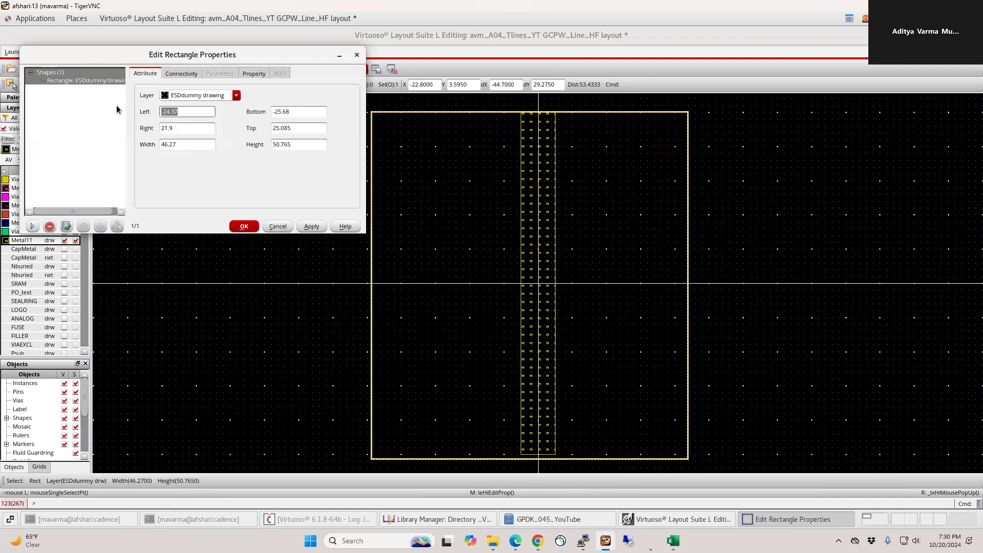
text(-2)
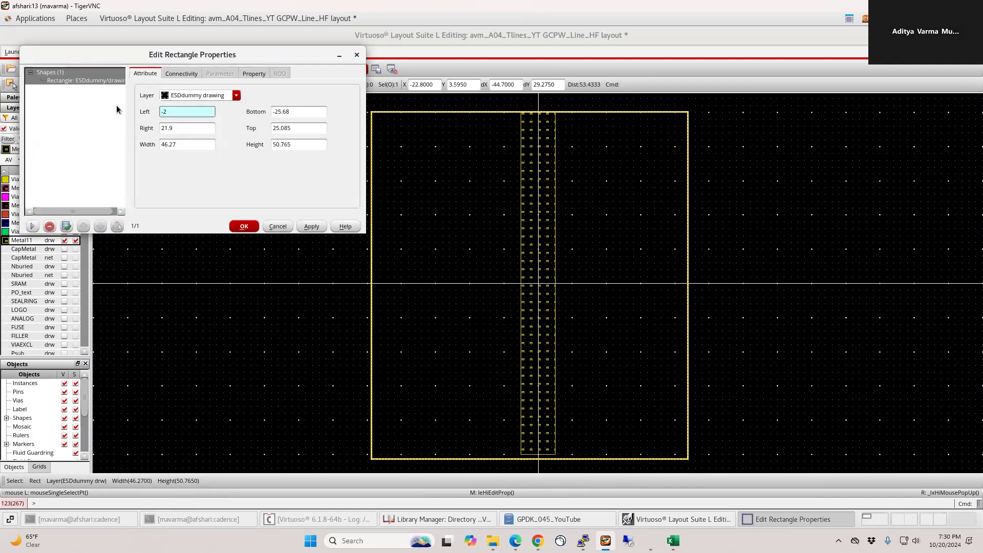
text(5)
key(Tab)
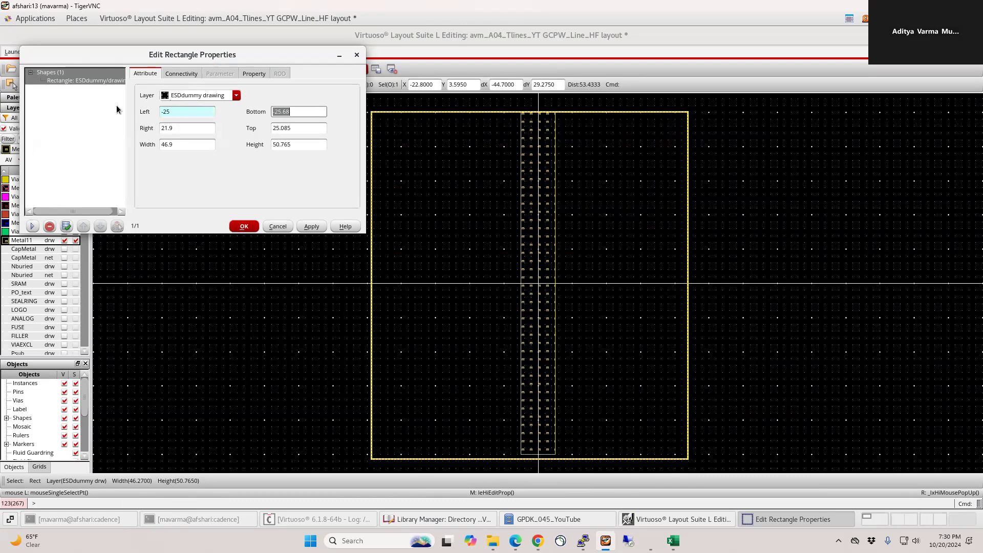
text(-25)
key(Tab)
text(25)
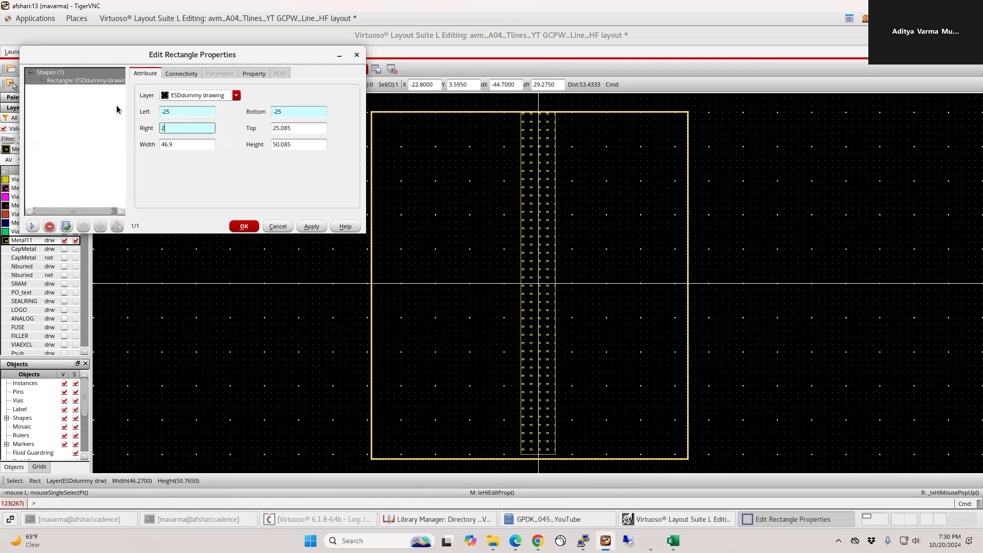
key(Tab)
text(25)
key(Return)
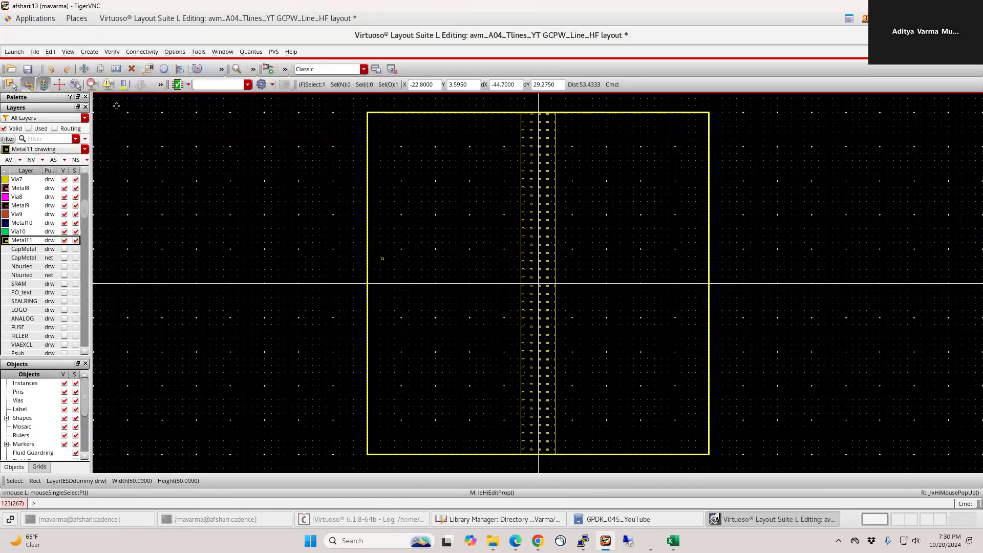
key(ctrl+d)
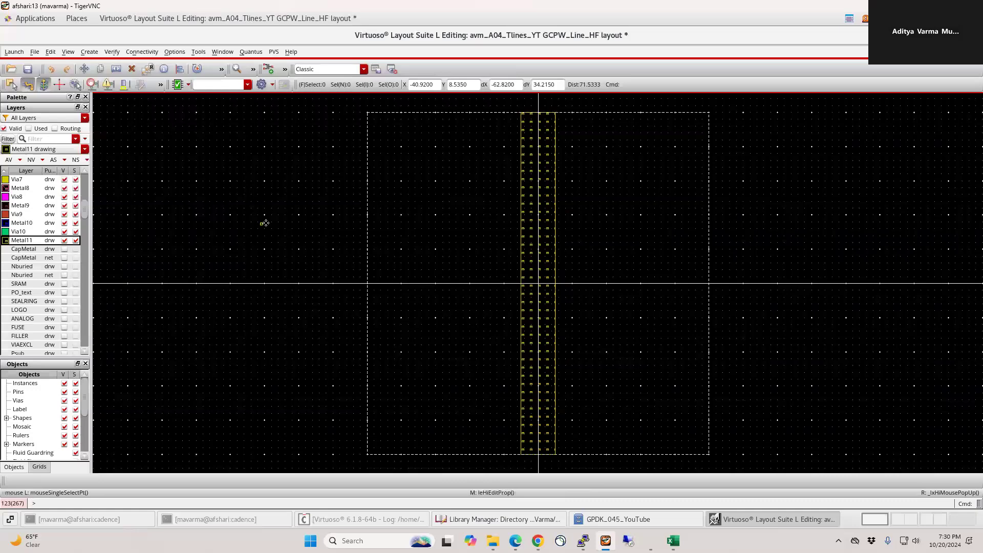
click(901, 519)
Open TLine's HFSSDesign1 model, rotate it, and measure the 20 um edge at the trace end.
click(492, 519)
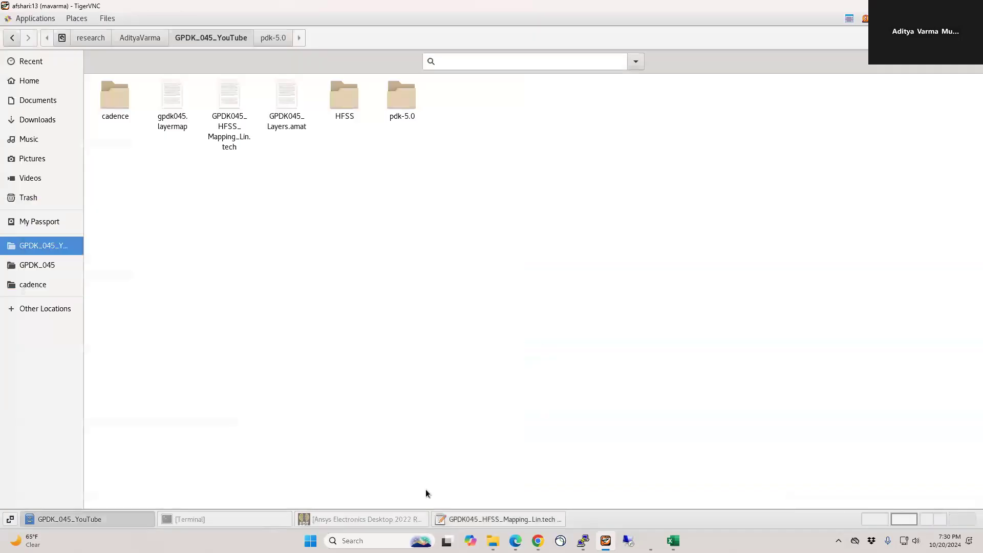
click(360, 519)
double_click(20, 161)
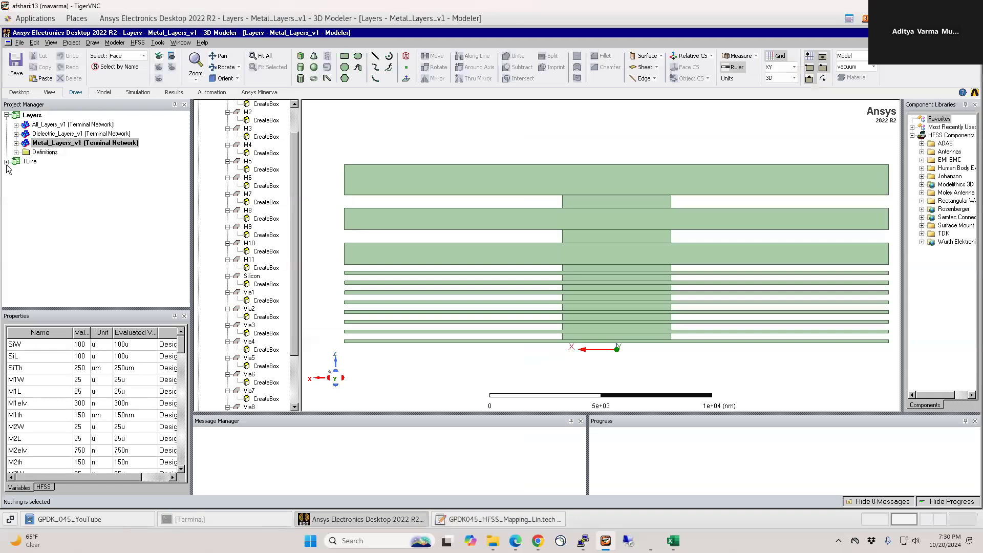
double_click(57, 171)
mouse_move(618, 390)
alt+mouse_down()
mouse_move(652, 248)
mouse_move(575, 213)
alt+mouse_up()
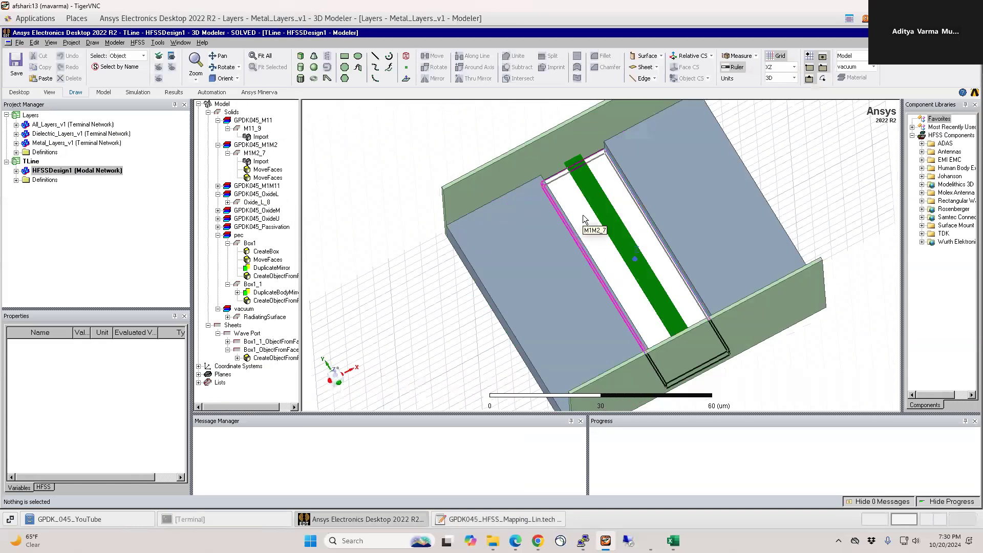
right_click(451, 129)
mouse_move(491, 186)
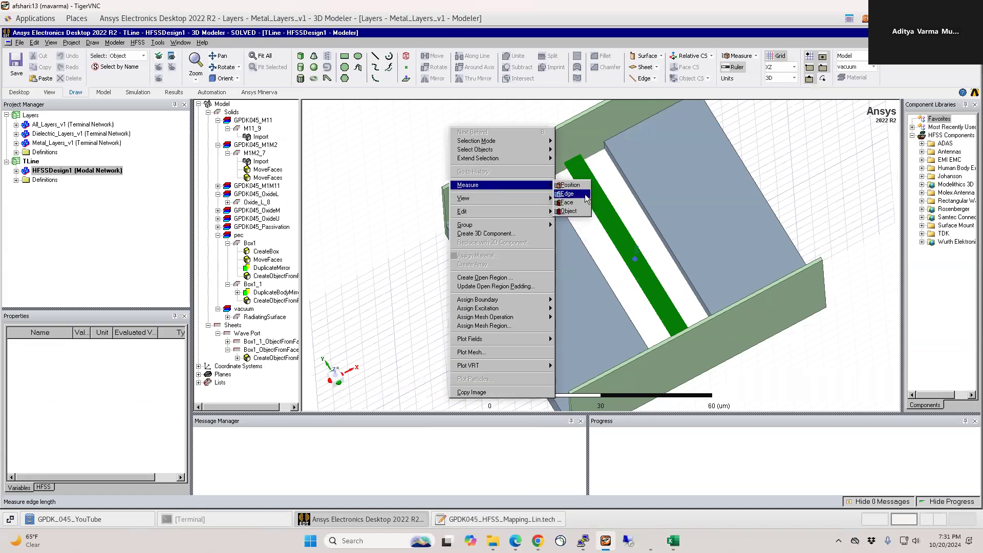
click(585, 194)
click(555, 174)
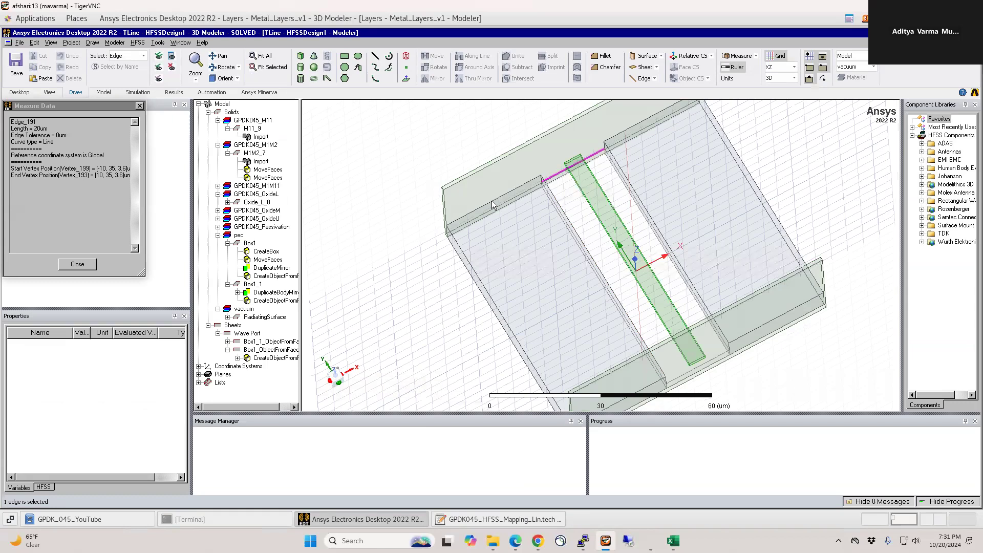
key(Escape)
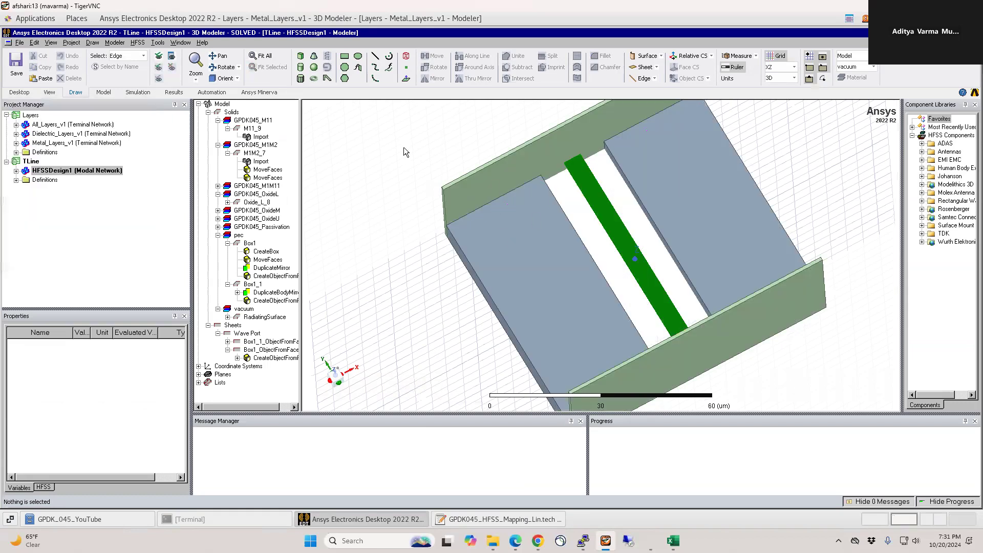
Measure the 40 um position offset from the trace end's edge centre to the side wall.
right_click(403, 146)
mouse_move(451, 204)
click(527, 204)
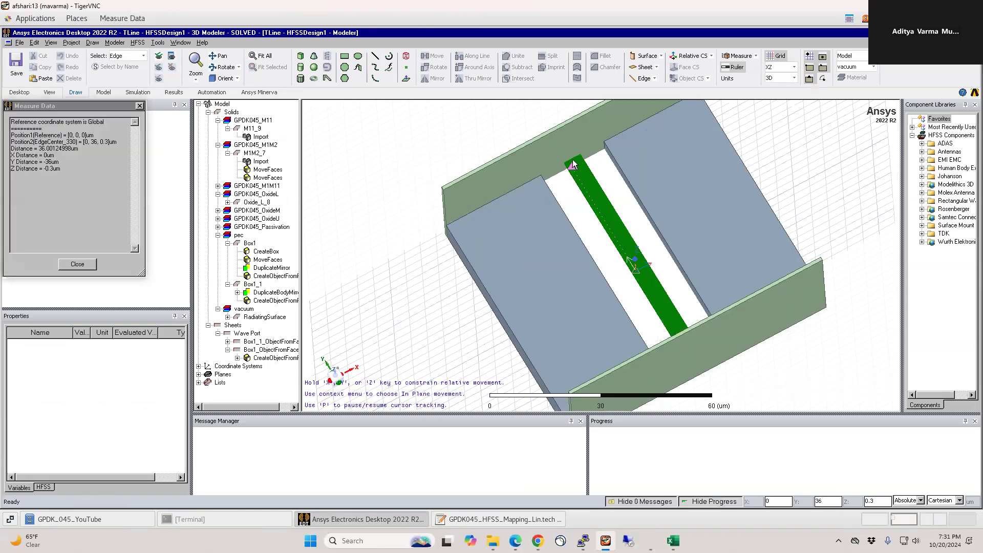
click(574, 163)
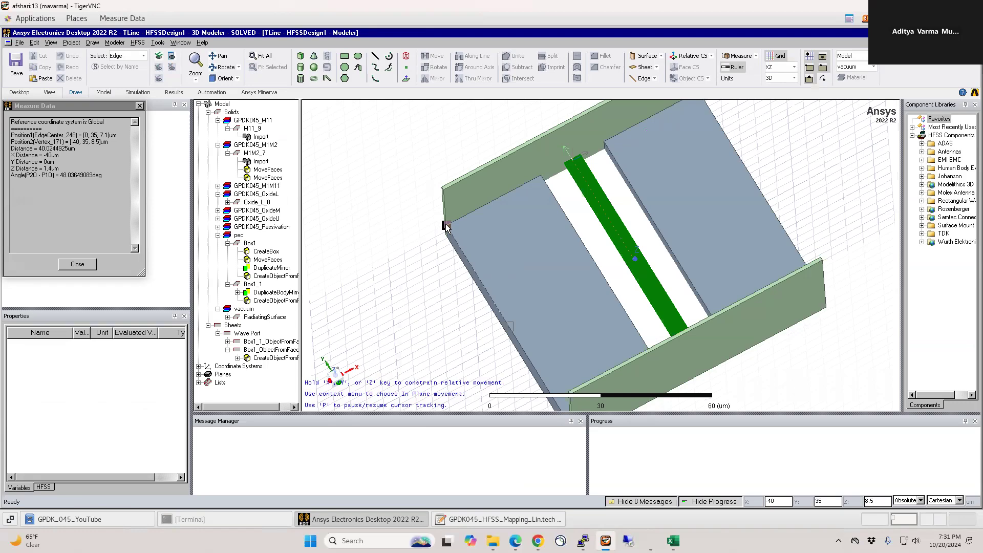
key(Escape)
In Virtuoso, open the ESDdummy rectangle's properties to edit its Left coordinate.
key(ctrl+alt+Left)
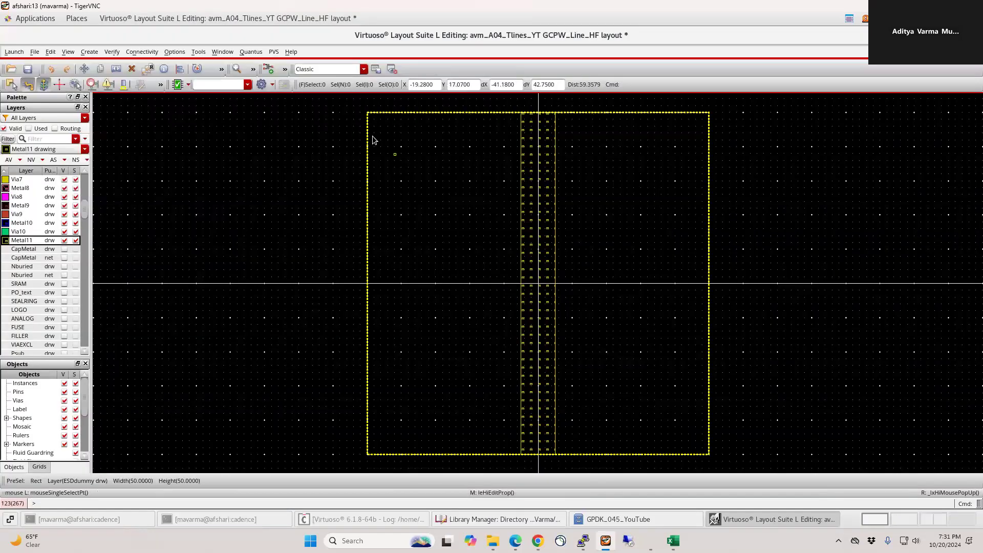
click(370, 145)
key(q)
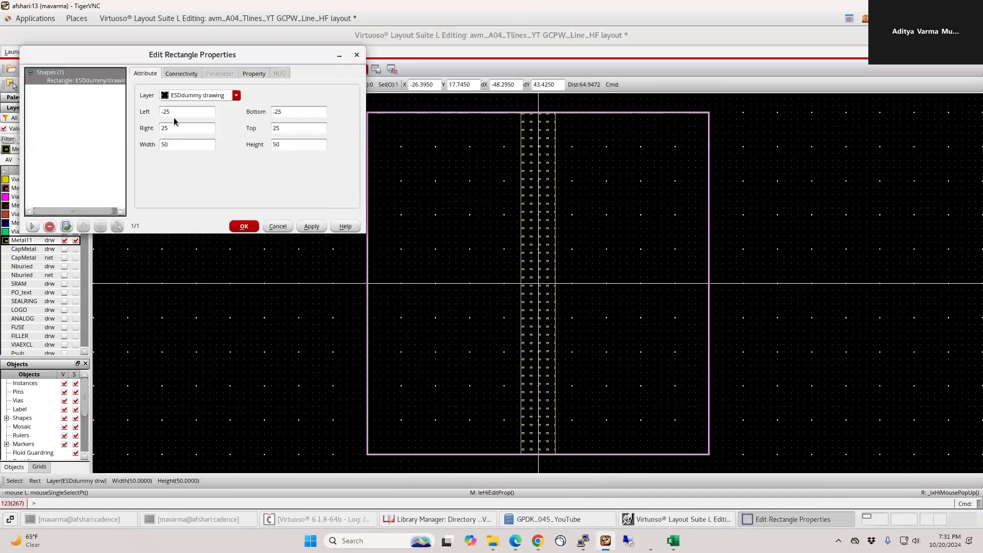
click(166, 112)
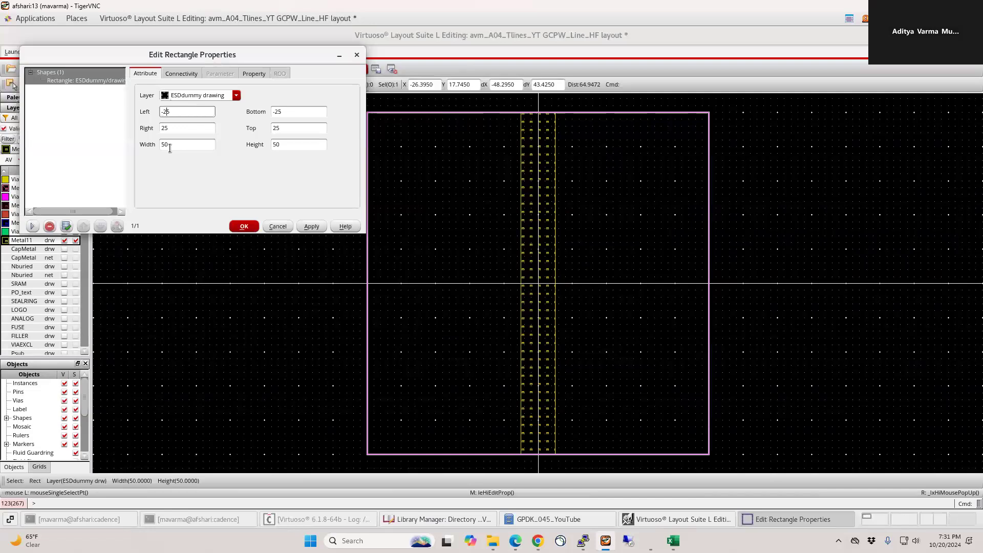
click(903, 519)
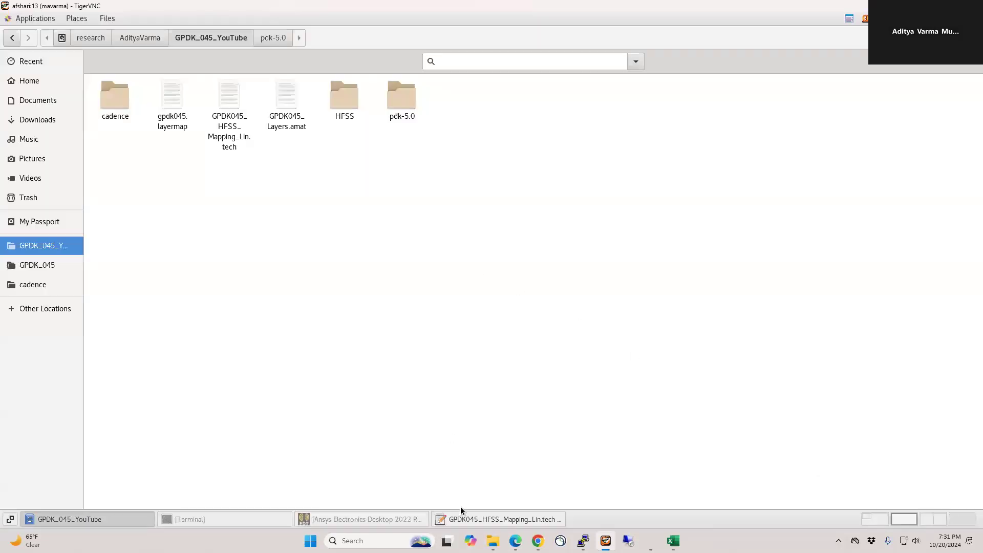
Take a position measurement from the trace end's edge centre to read the 10 um x-offset.
click(374, 519)
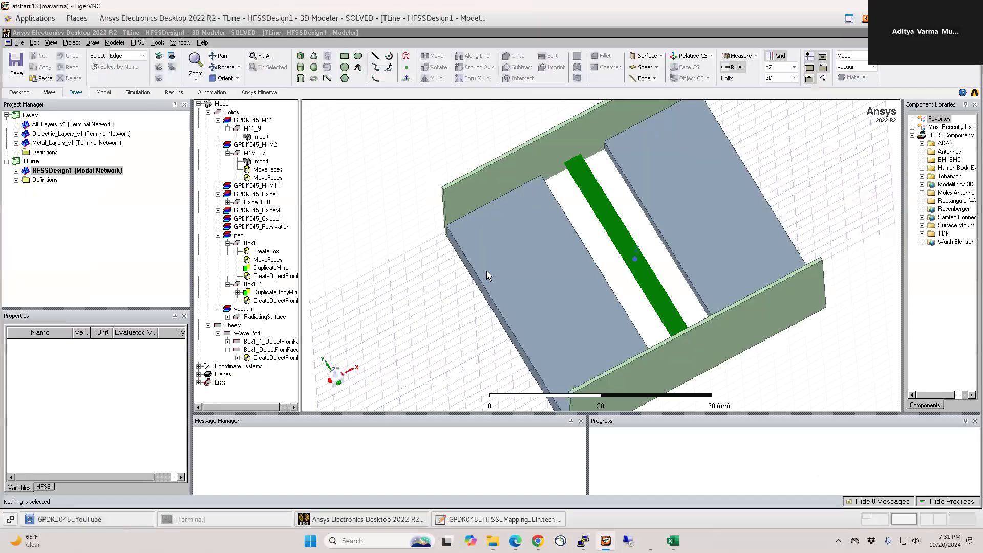
right_click(454, 135)
mouse_move(532, 194)
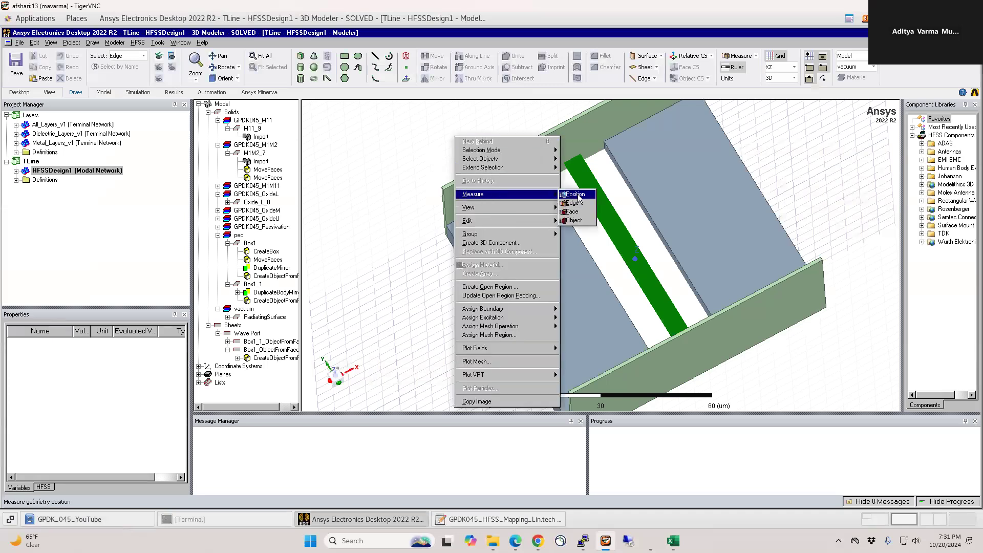
click(576, 194)
click(573, 160)
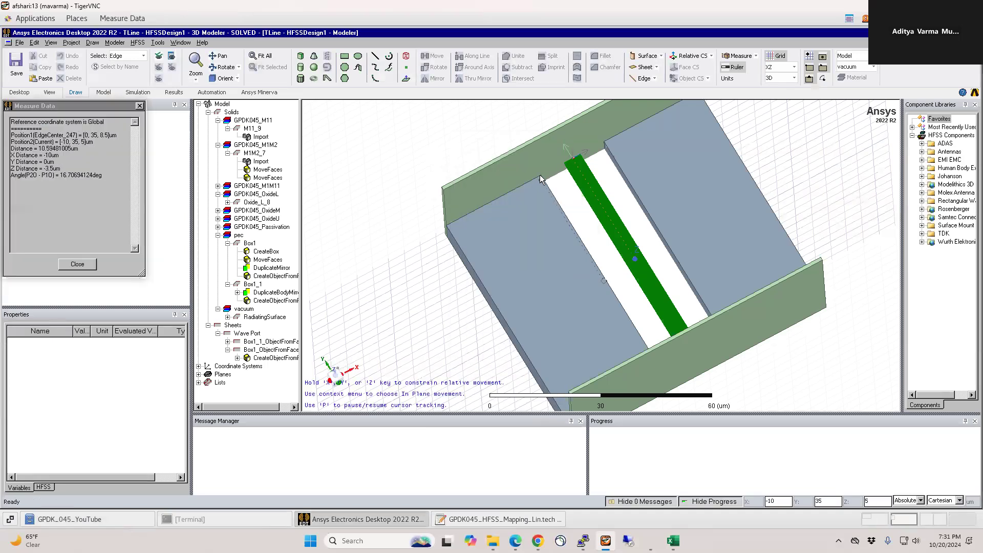
key(Escape)
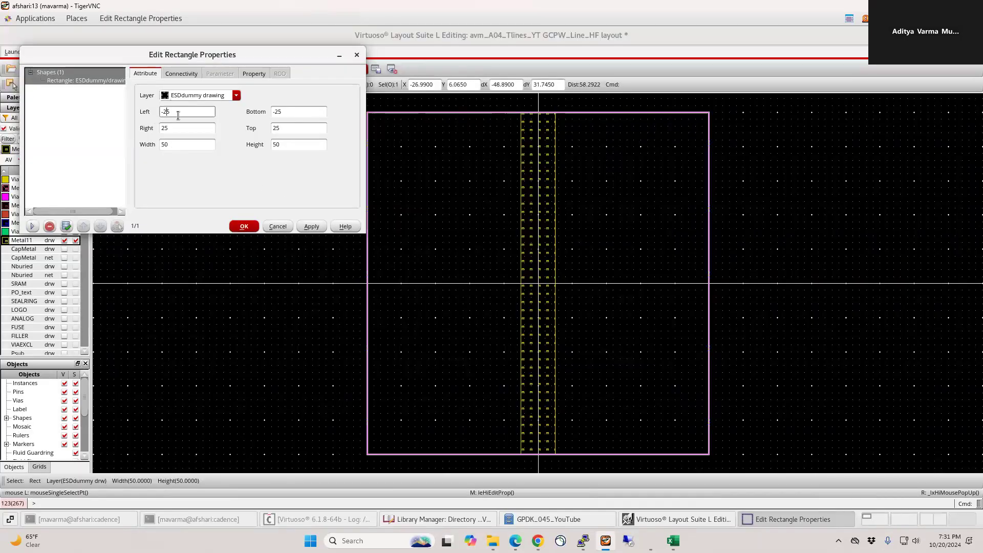
Set the ESDdummy rectangle's Left to -10 and Right to 10, making it 20 by 50.
double_click(178, 115)
text(10)
key(Tab)
text(10)
key(Tab)
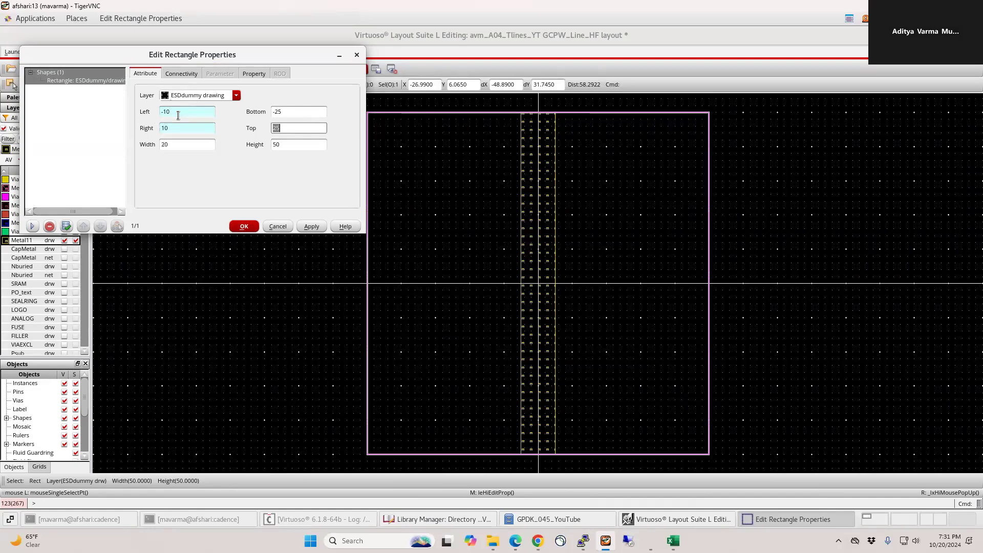
click(244, 227)
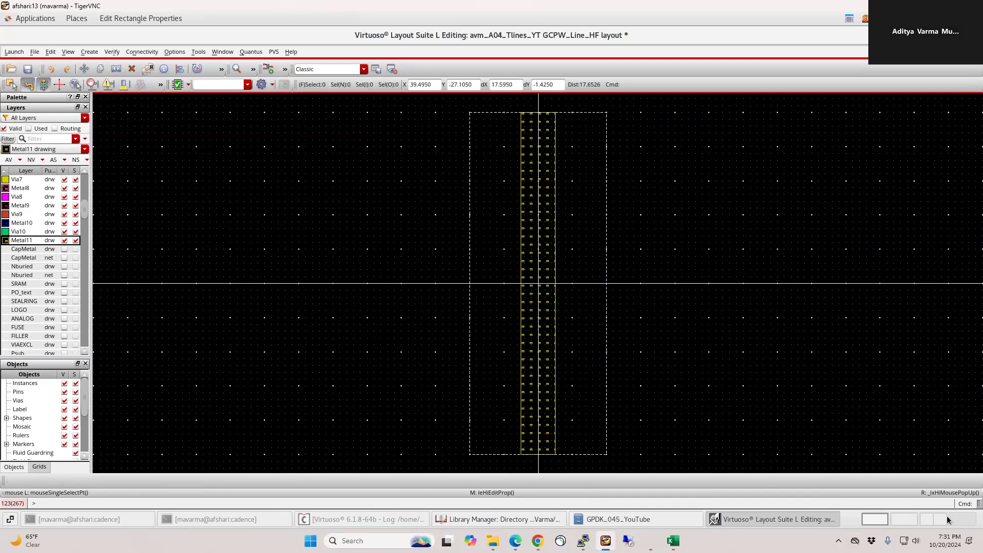
click(893, 520)
click(465, 519)
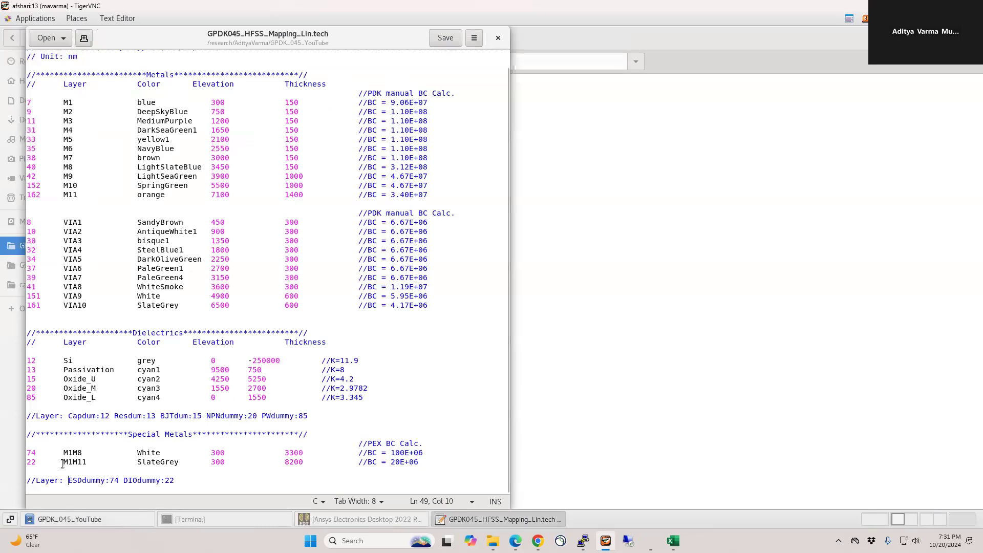
drag(63, 464, 93, 462)
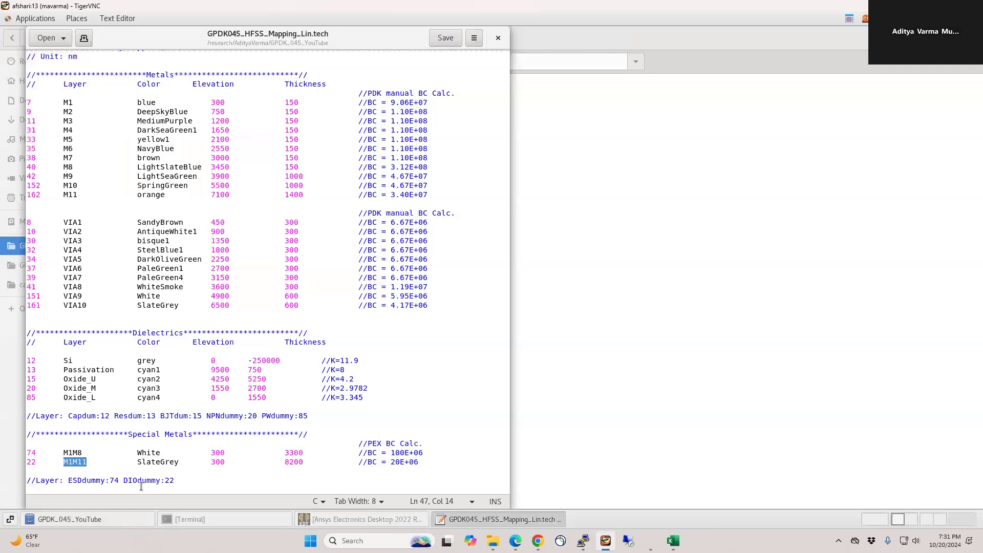
Draw a new Metal11 rectangle on the left side of the trace.
click(877, 520)
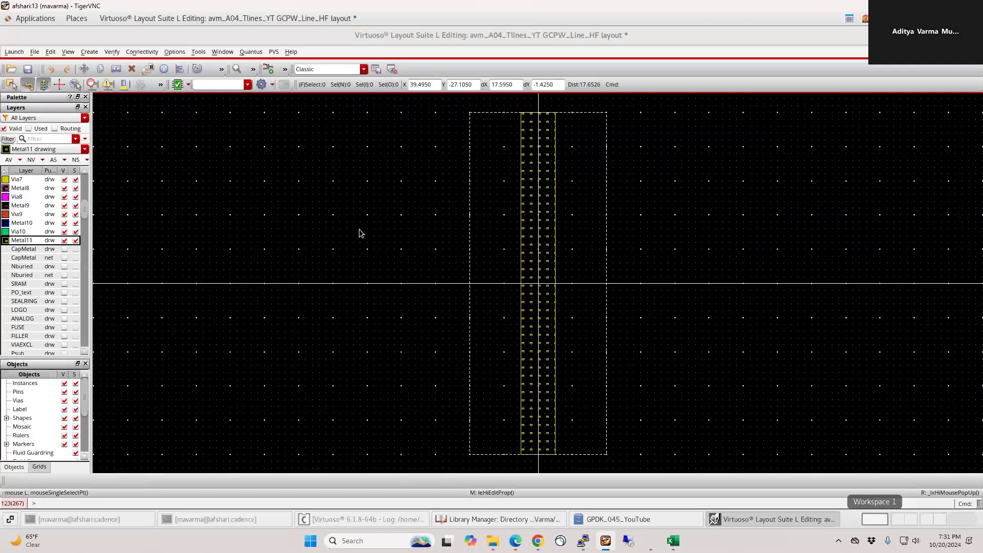
key(r)
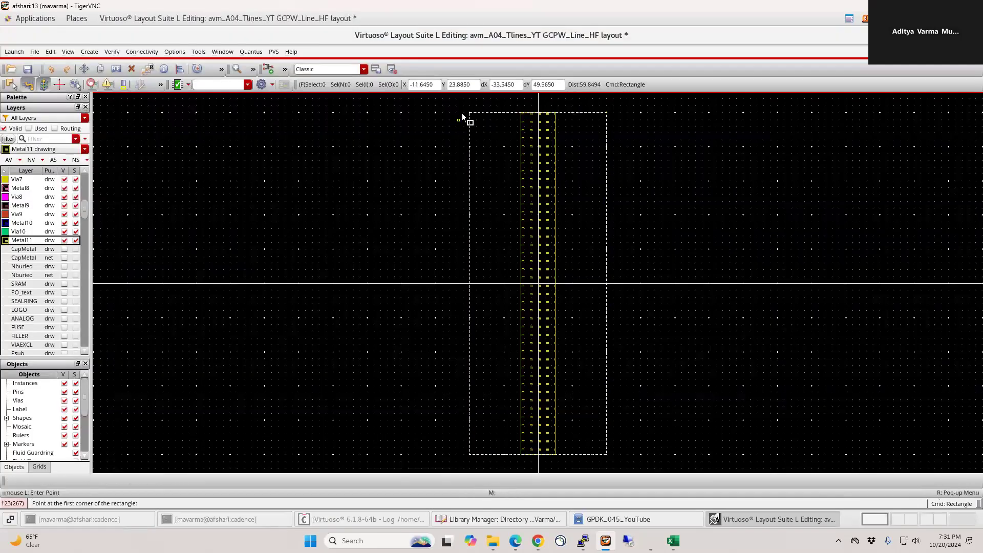
click(467, 112)
click(334, 454)
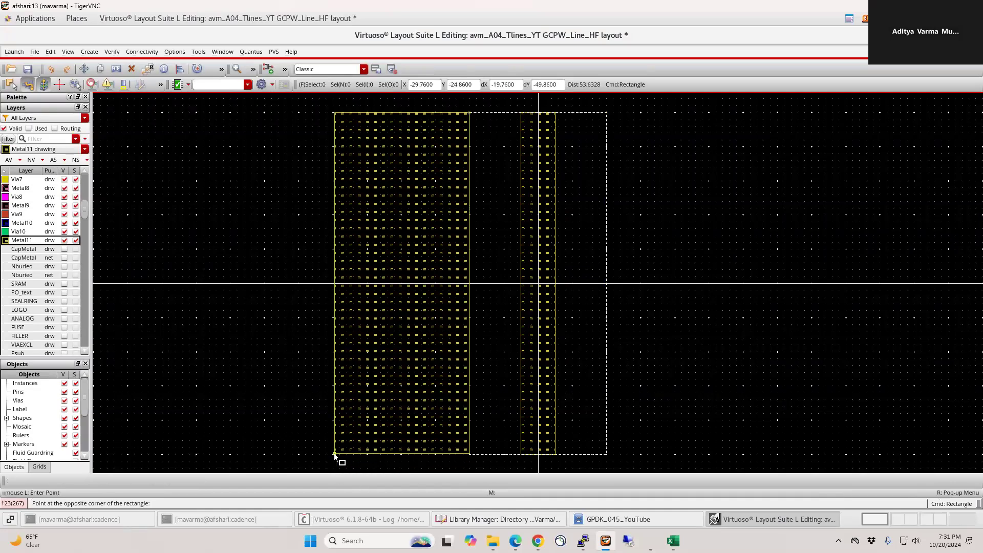
click(342, 449)
key(q)
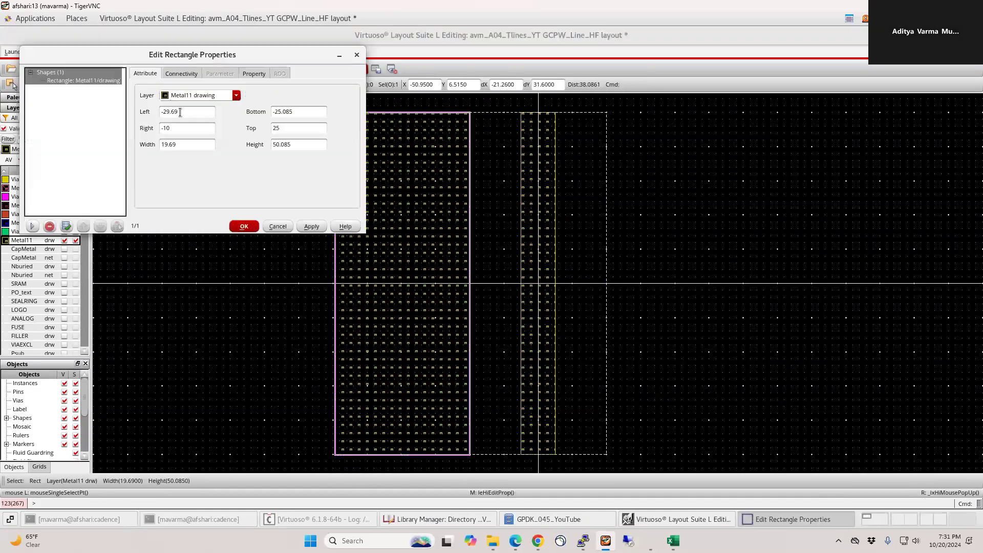
Set the rectangle to Left -50, Bottom -25, Right -10, Top 25, making it 40 by 50.
drag(189, 112, 130, 111)
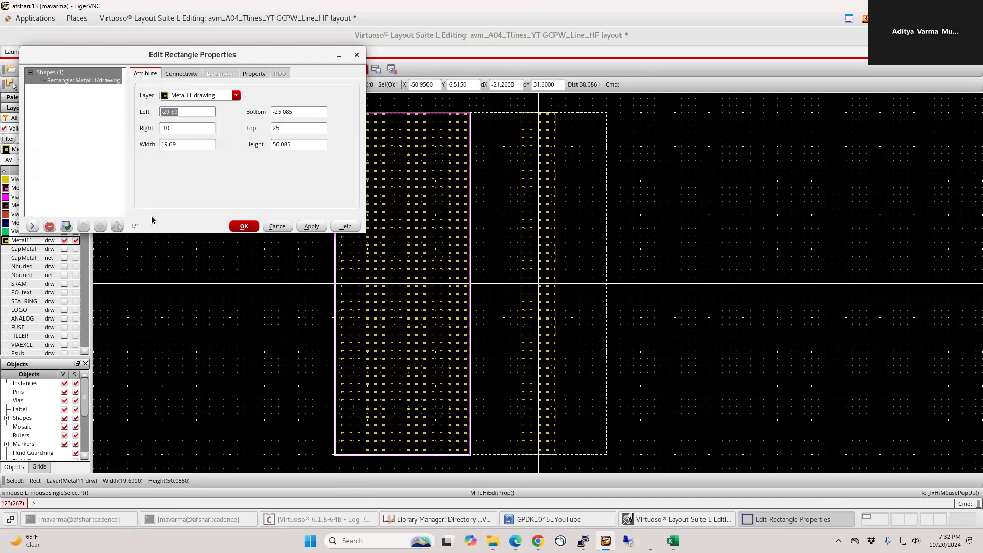
text(-30)
key(Tab)
text(-2)
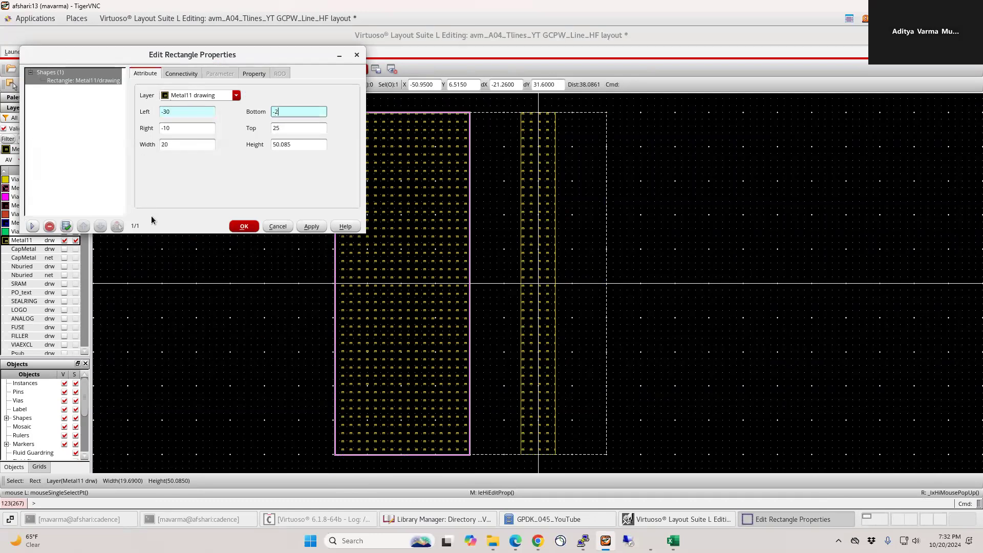
key(Tab)
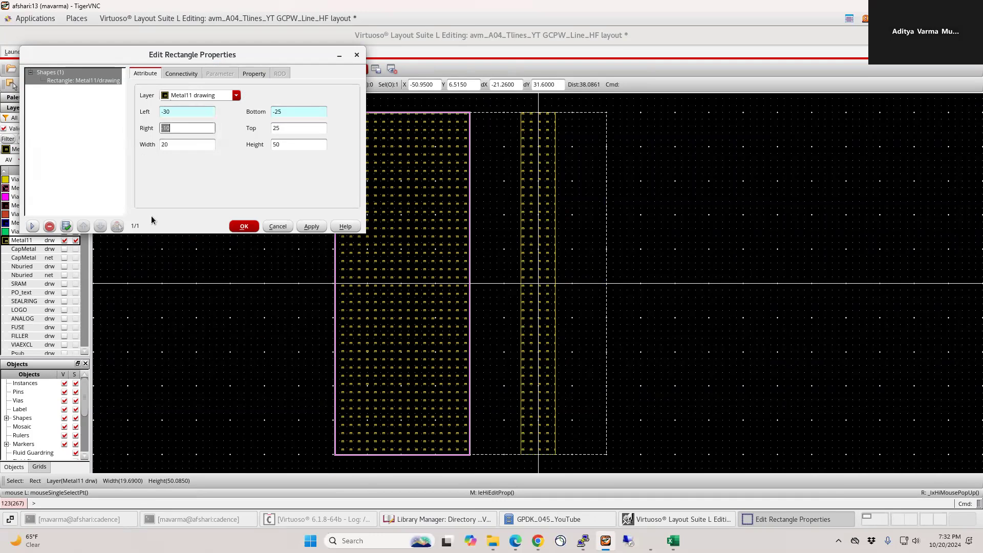
text(-10)
key(Tab)
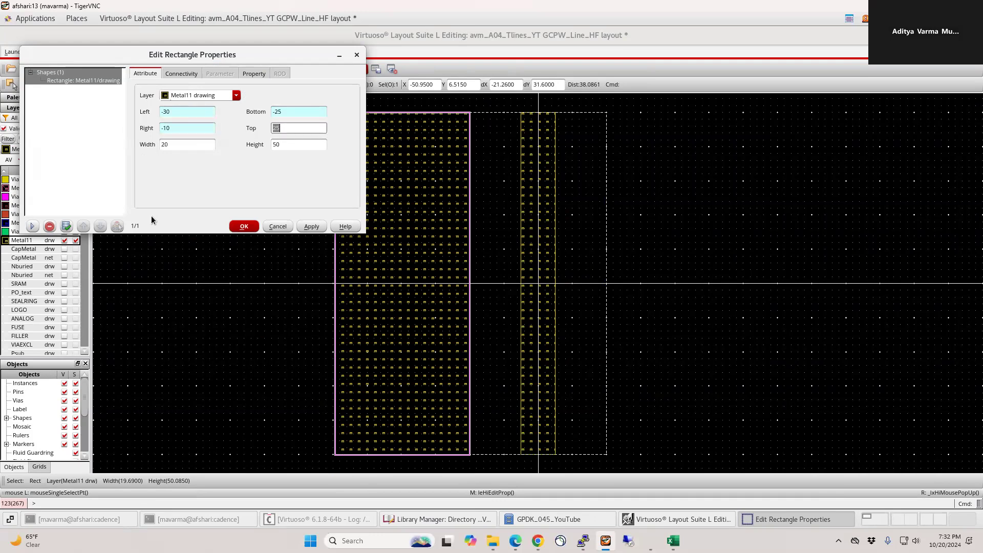
text(25)
key(Tab)
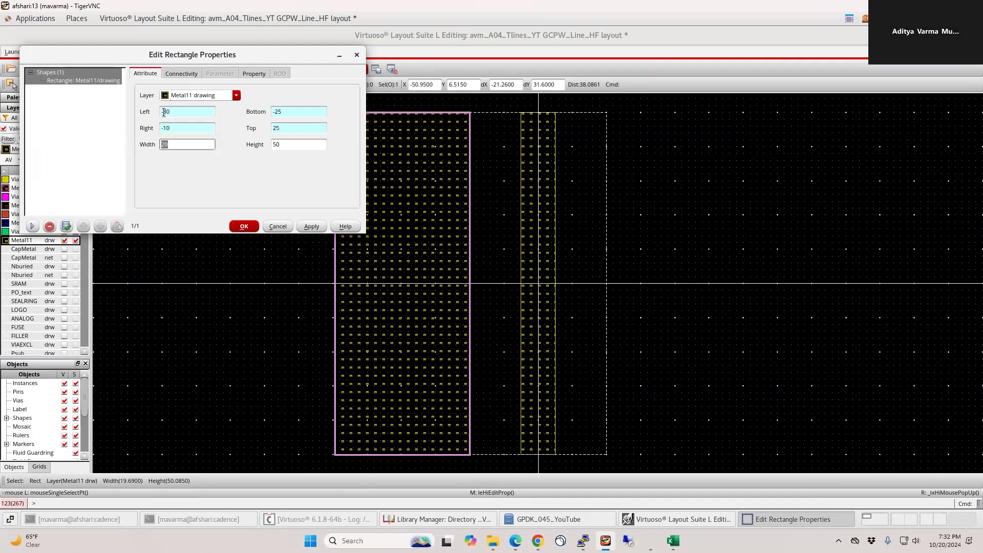
text(-50)
key(Tab)
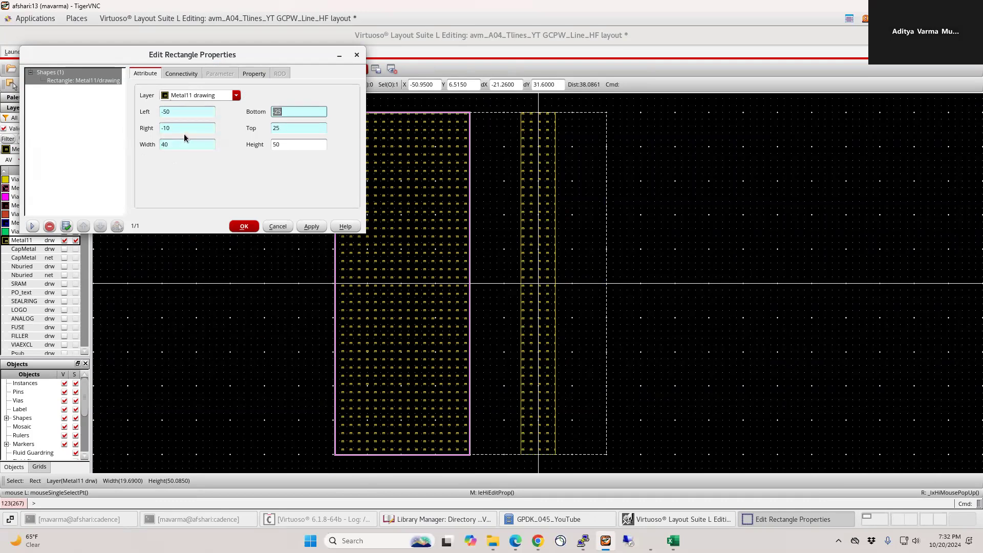
click(244, 226)
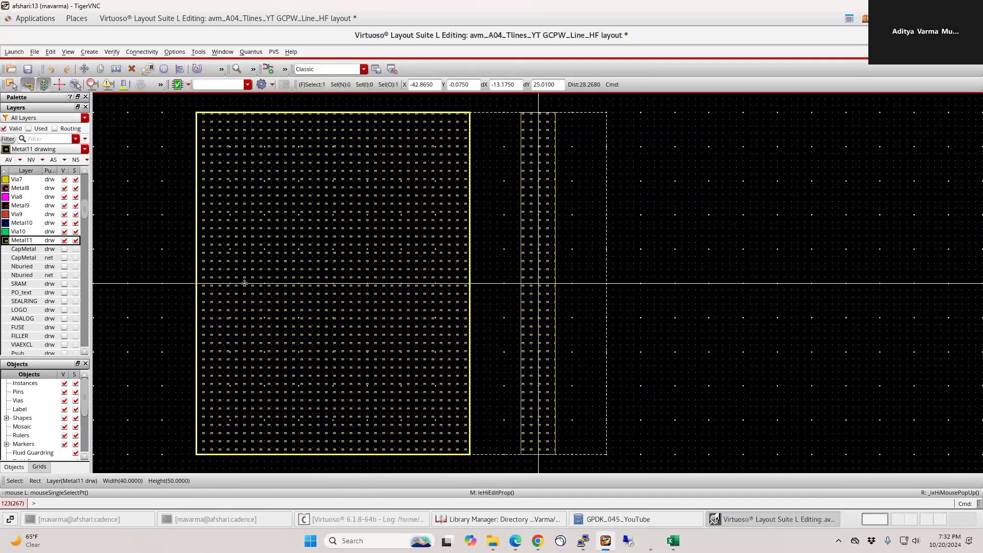
click(110, 248)
Move the left rectangle onto the DIOdummy layer.
key(c)
key(Escape)
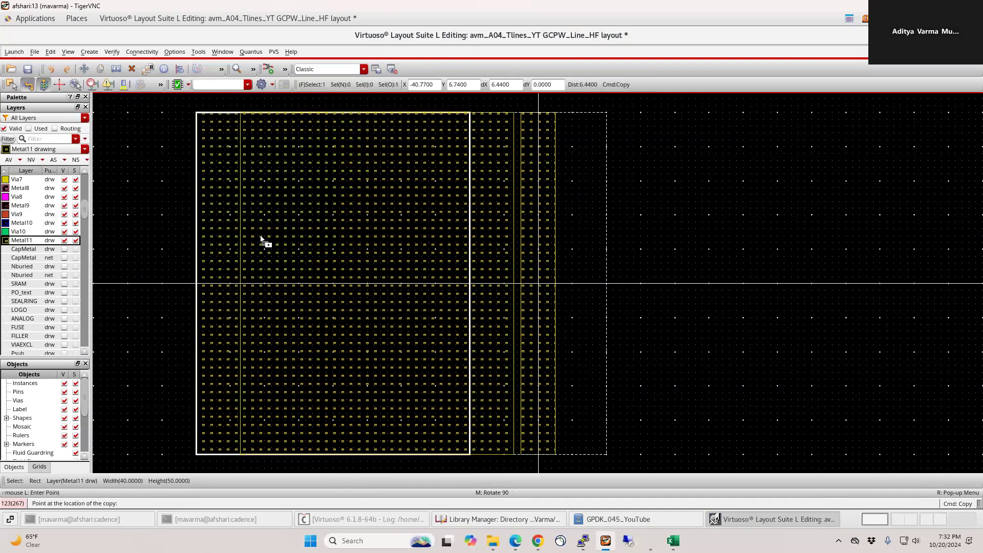
click(259, 235)
key(q)
triple_click(204, 93)
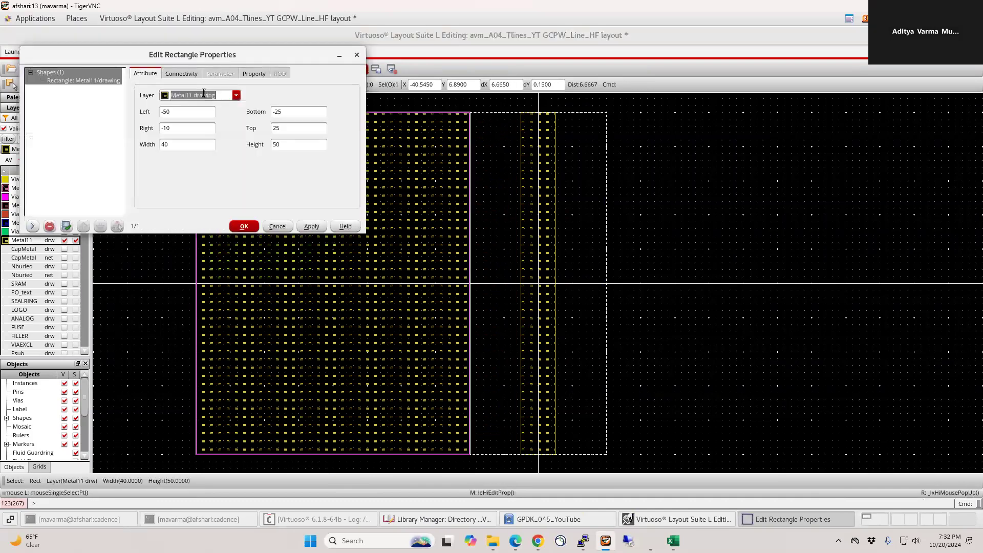
text(DIOdummy)
key(Return)
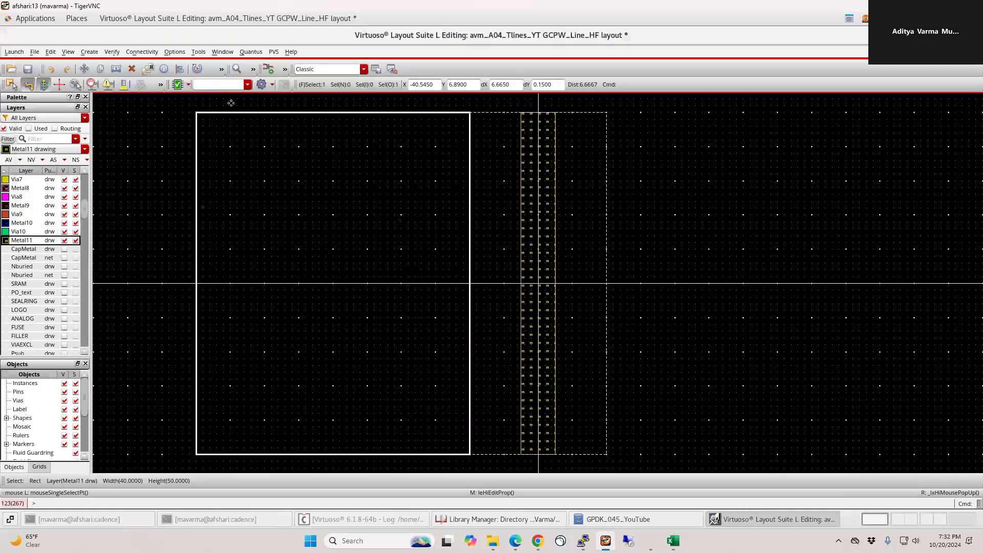
click(489, 114)
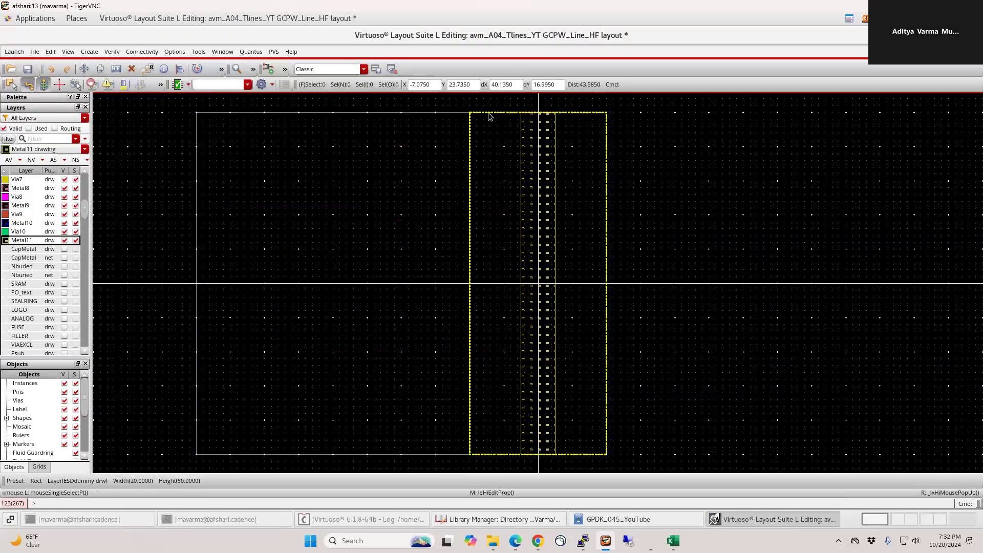
click(804, 316)
click(904, 520)
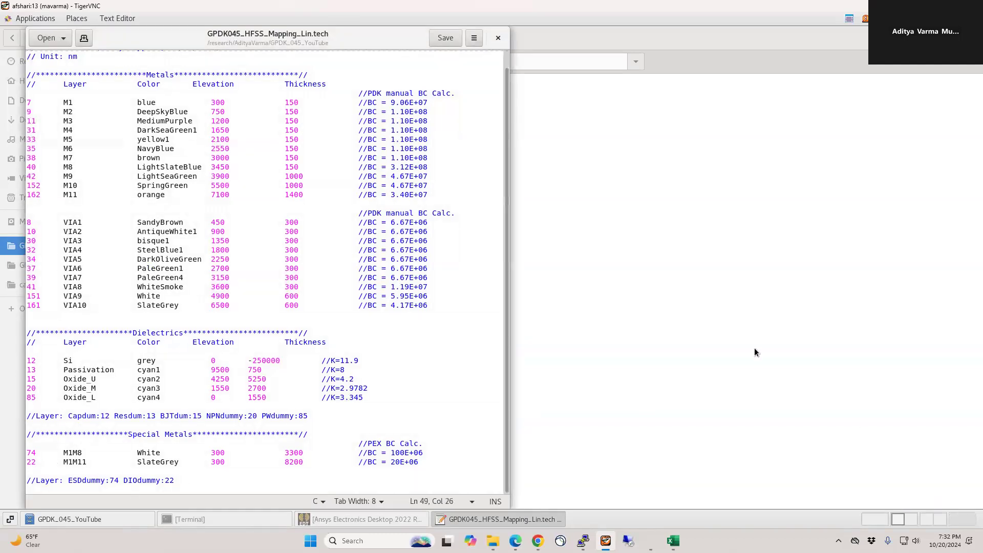
Copy the DIOdummy rectangle to the right of the ESDdummy strip.
click(875, 519)
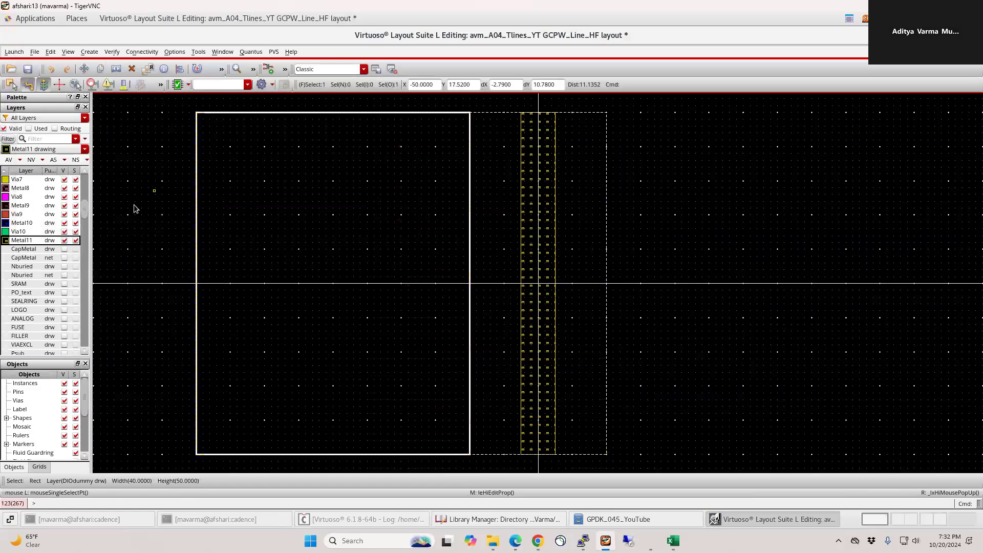
key(c)
click(196, 208)
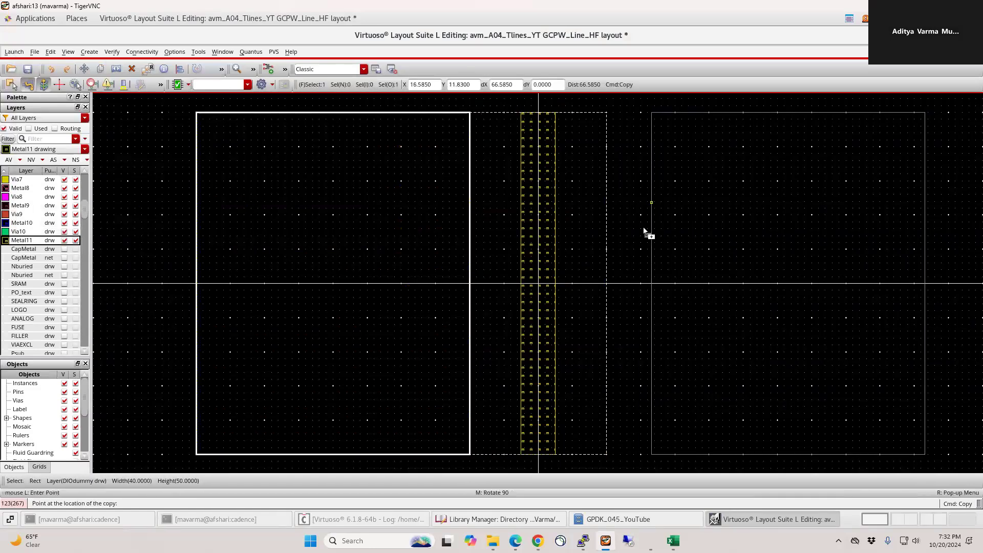
click(608, 225)
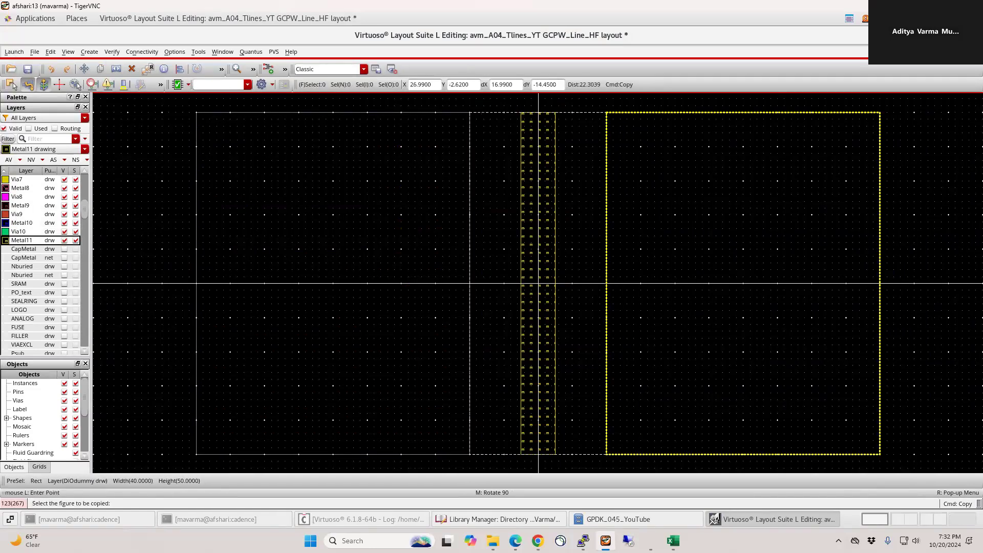
key(Escape)
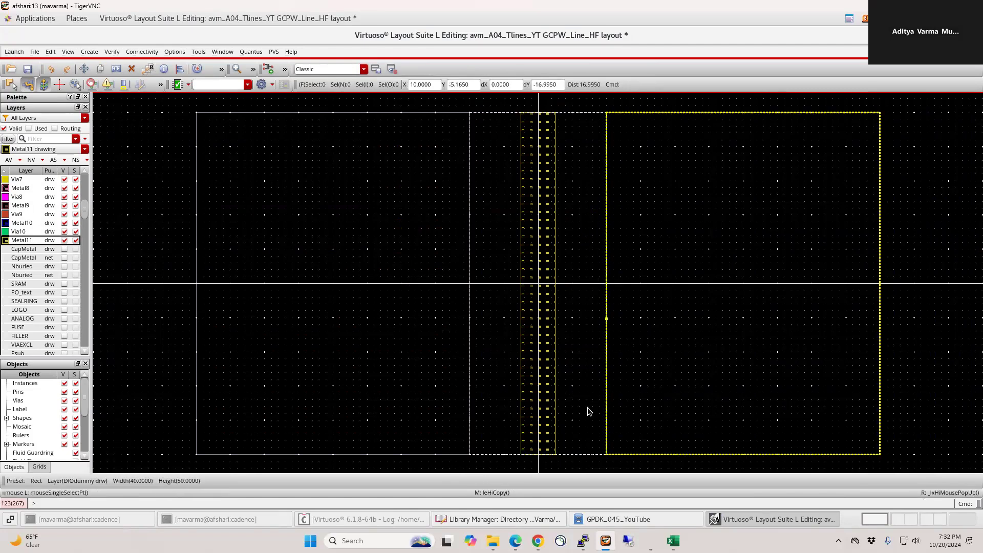
Toggle gravity with G and zoom out to see both DIOdummy rectangles.
click(333, 519)
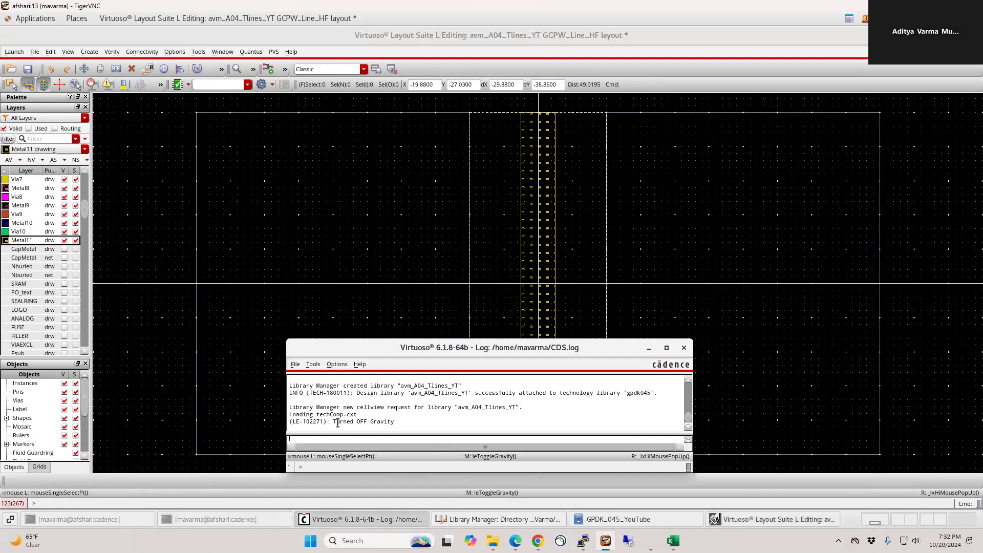
text(g)
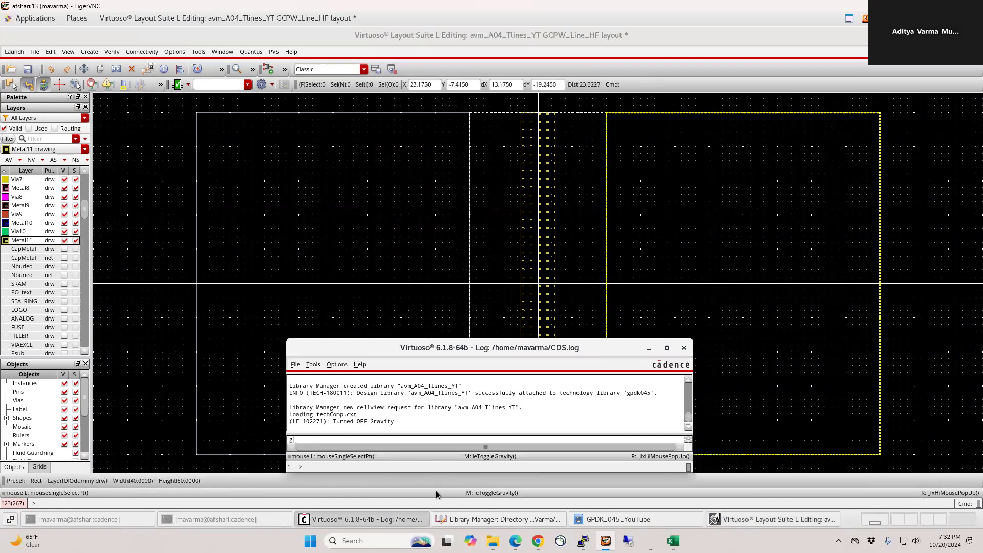
click(950, 287)
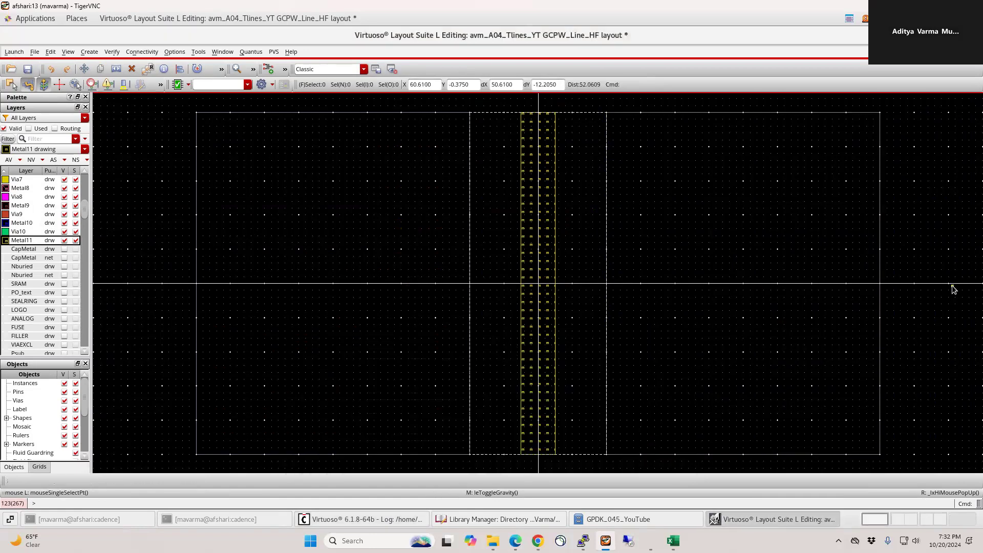
click(456, 519)
click(367, 519)
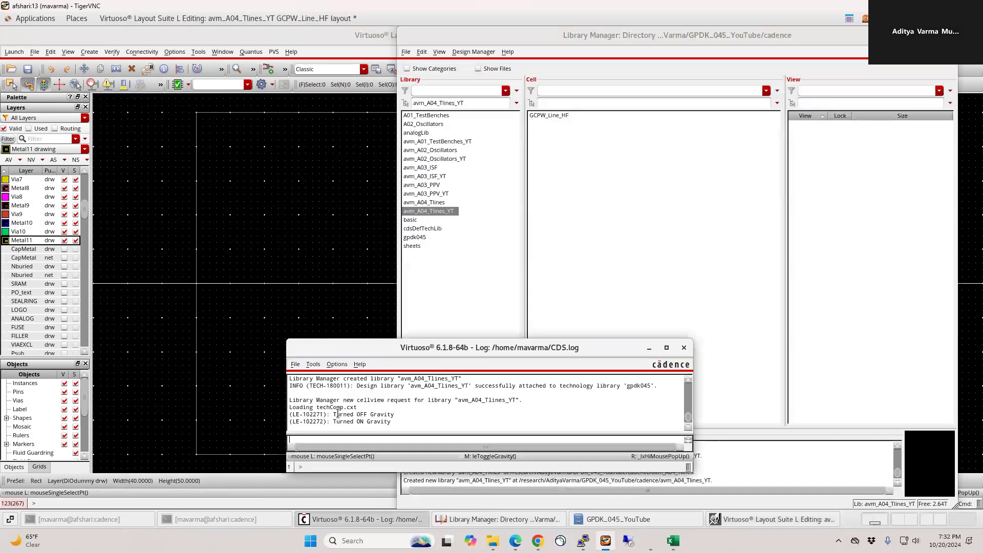
click(367, 518)
click(463, 519)
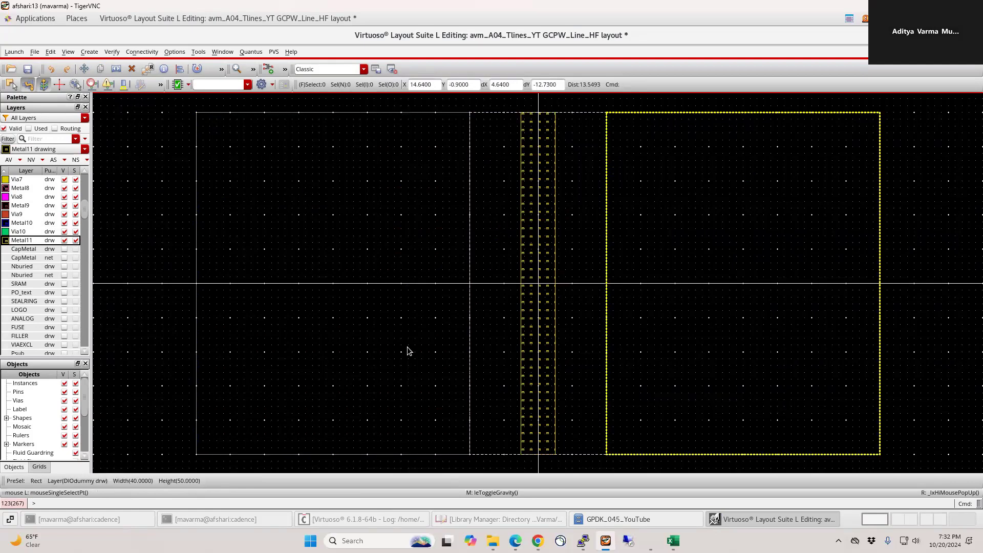
ctrl+scroll(591, 224, down, 2)
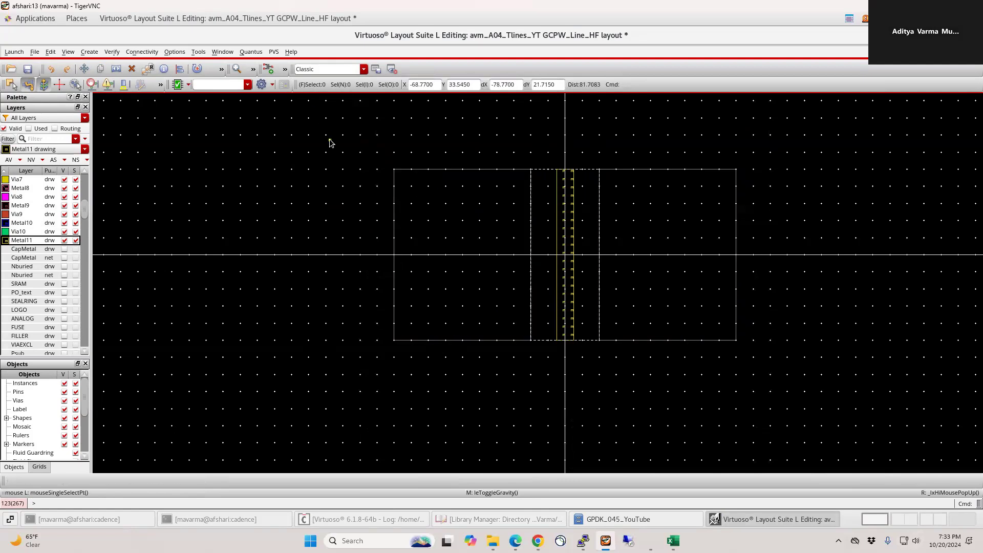
Draw a large new Metal11 rectangle over the layout.
key(r)
click(362, 129)
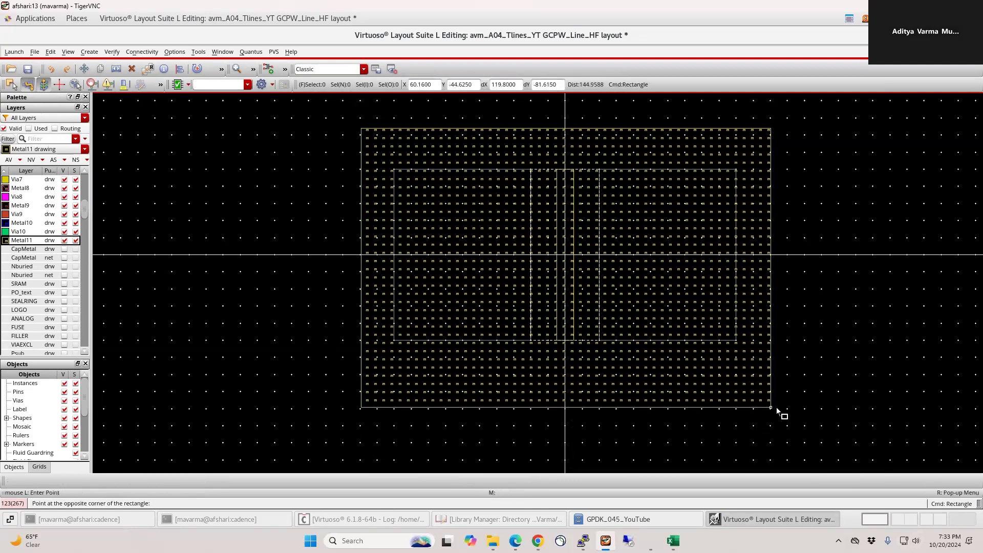
click(899, 519)
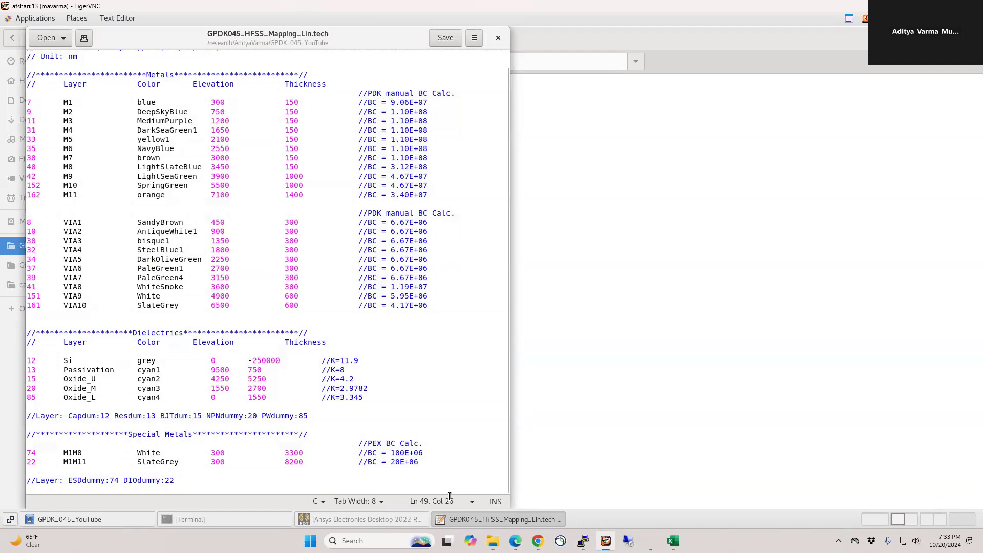
click(885, 522)
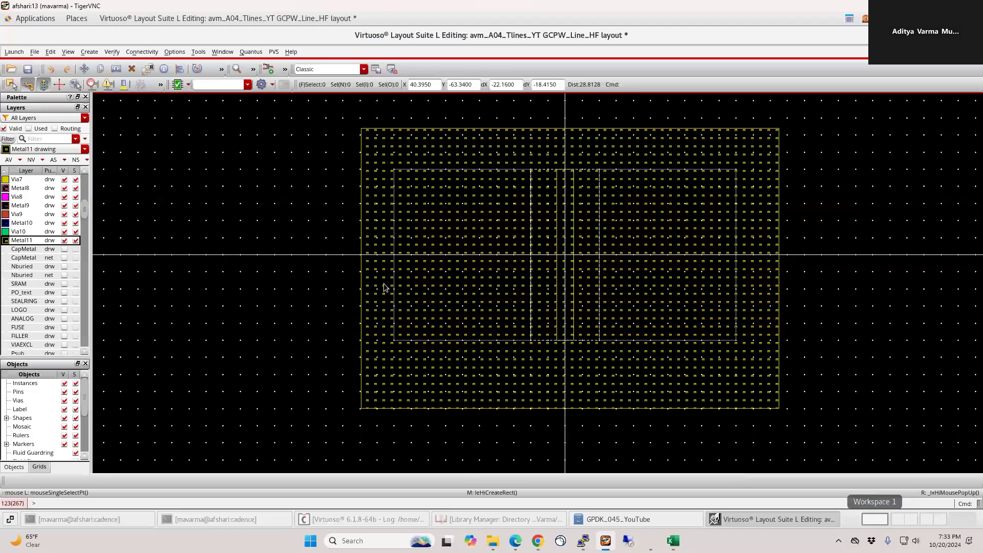
click(371, 205)
middle_click(371, 204)
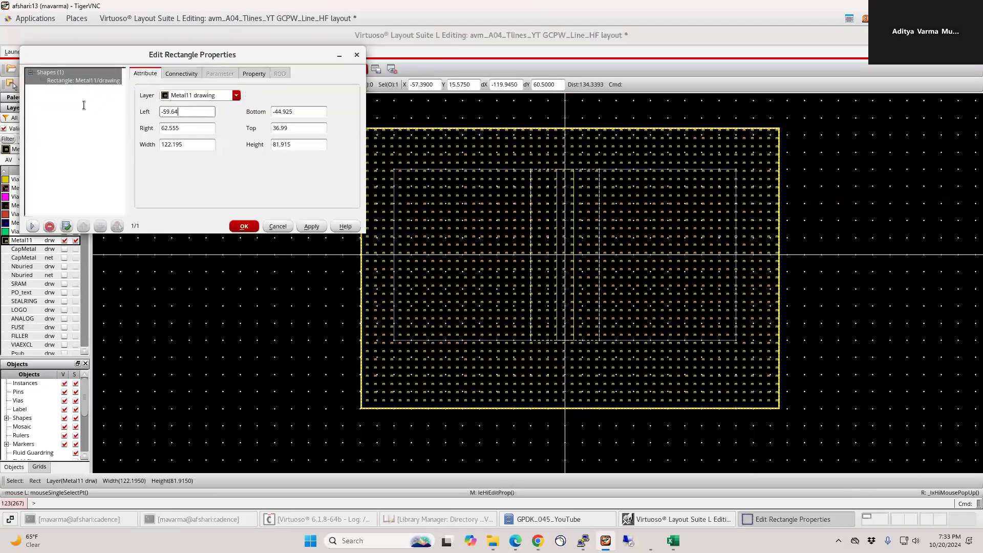
Set the rectangle to -50 to 50 each way (100 by 100) on the Capdum layer.
text(-)
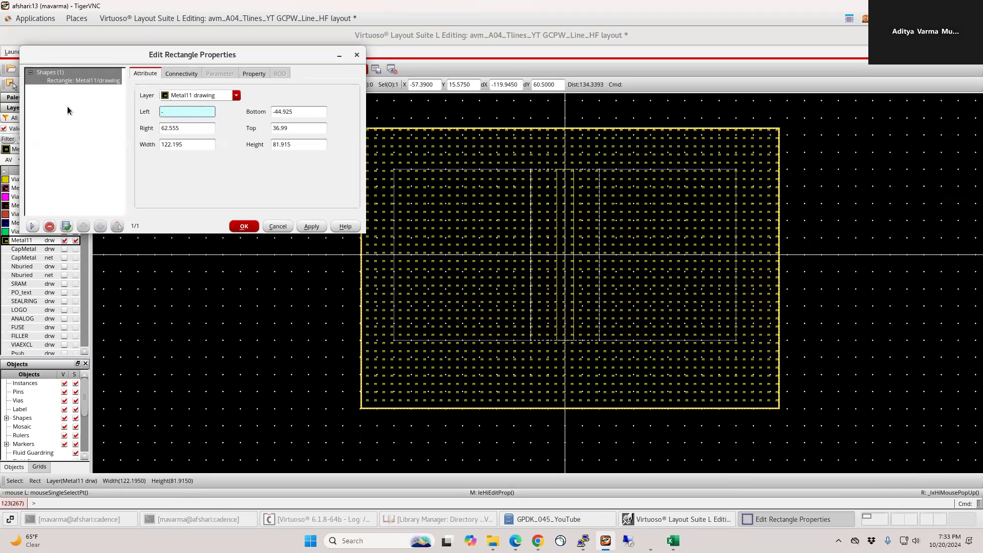
text(50)
key(Tab)
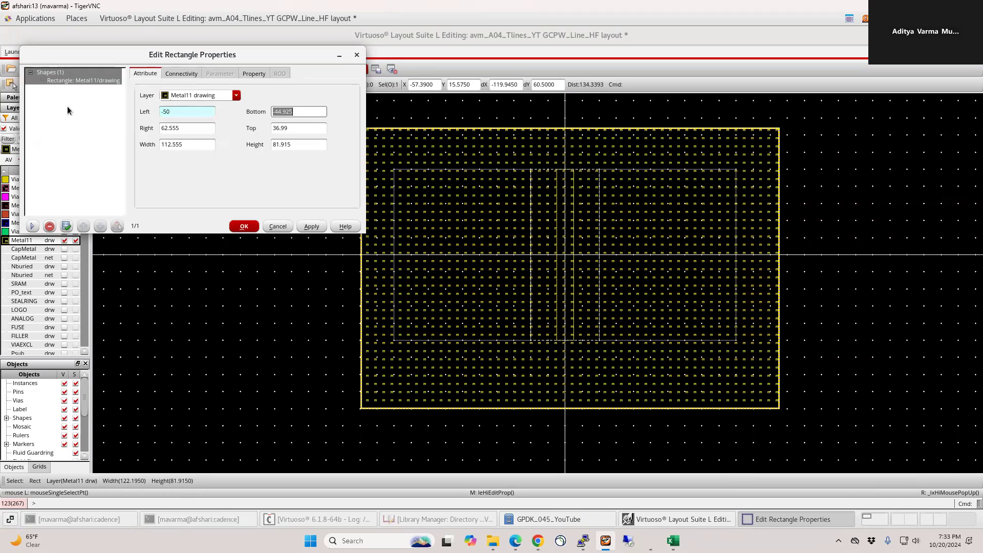
text(-)
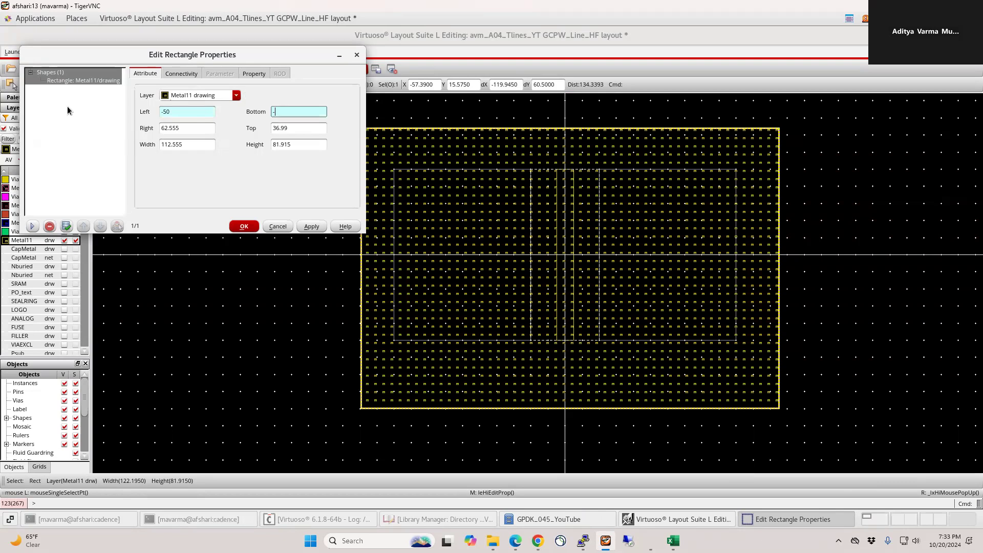
text(50)
key(Tab)
text(50)
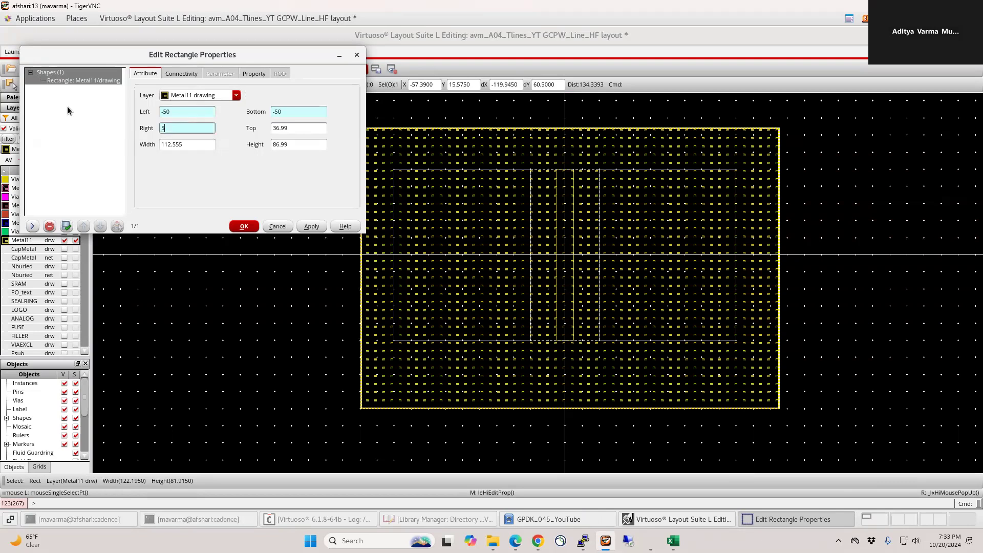
key(Tab)
text(50)
key(Tab)
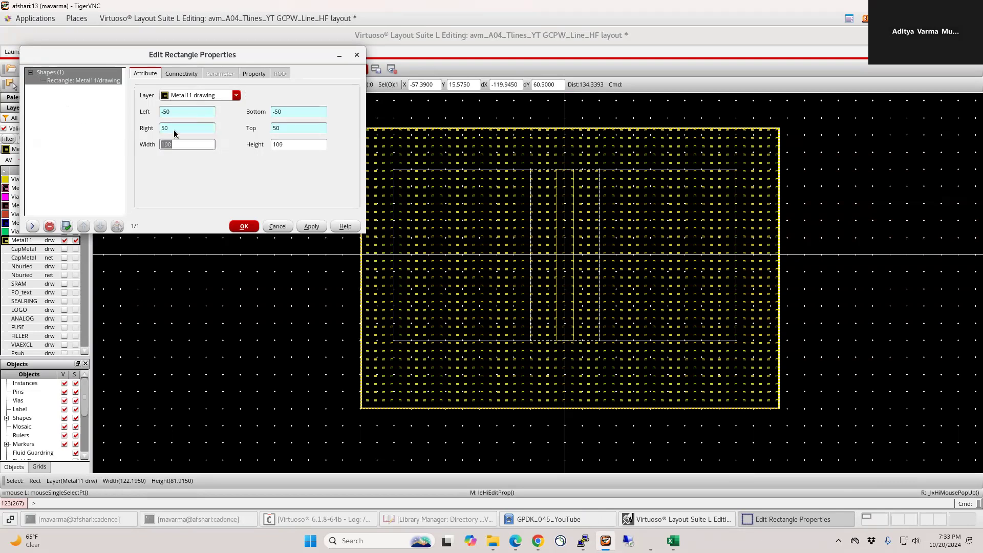
click(194, 95)
text(Capo)
key(Return)
key(Return)
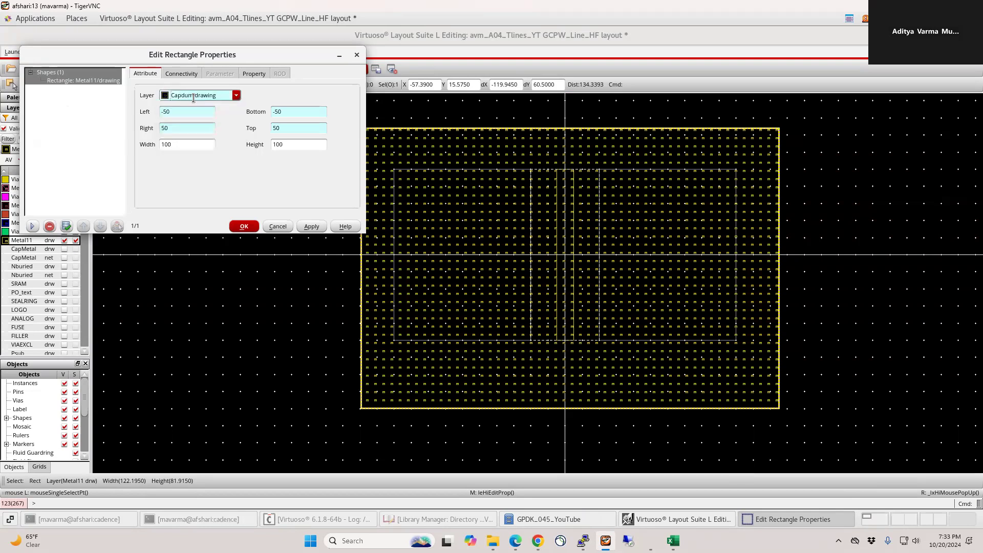
Make three copies of the Capdum square, placed to its left.
click(307, 356)
ctrl+scroll(345, 362, down, 1)
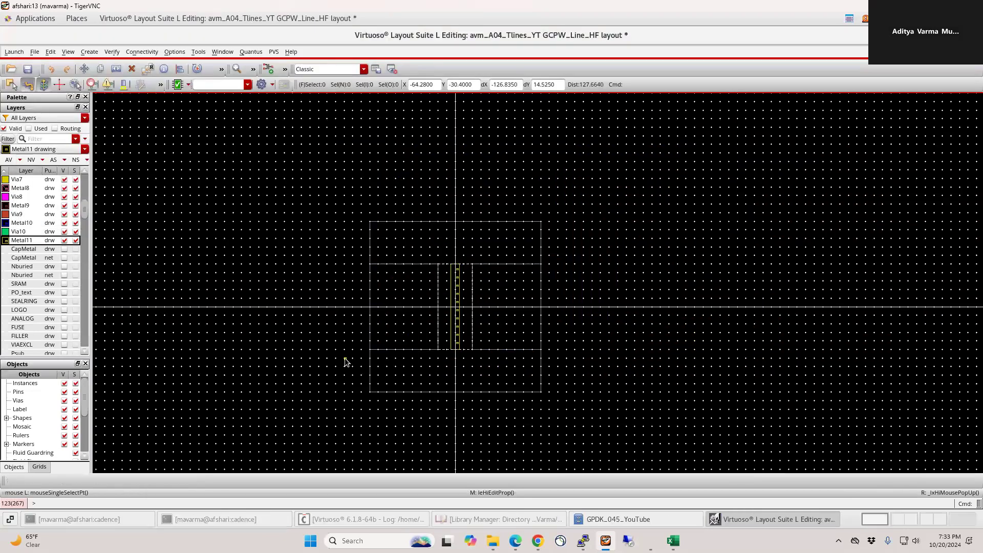
ctrl+scroll(346, 361, up, 1)
click(394, 424)
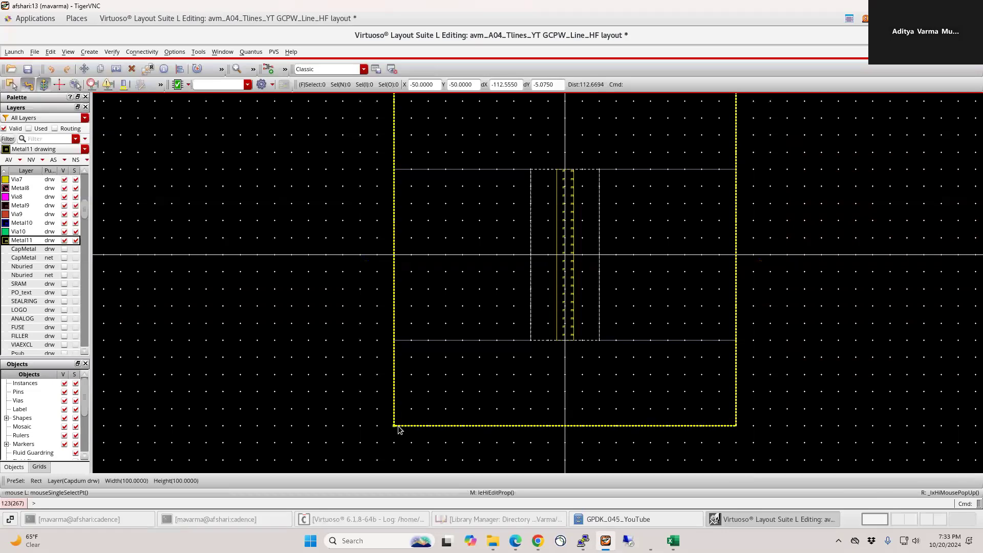
key(c)
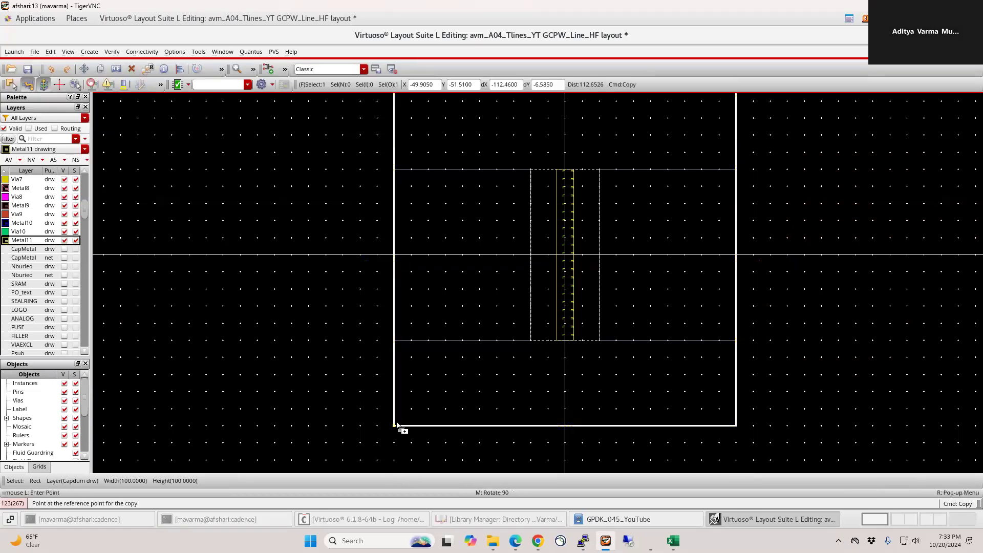
click(395, 425)
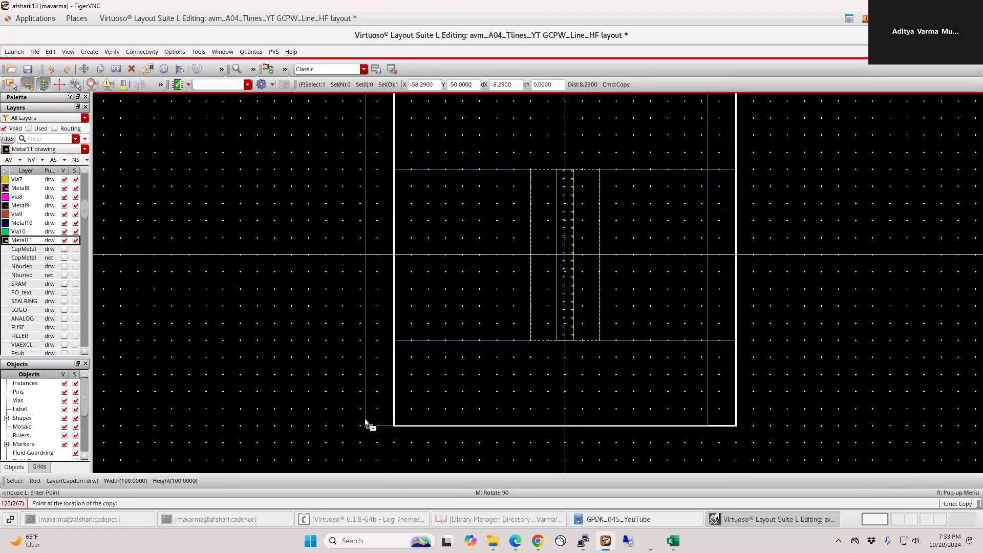
click(333, 421)
click(336, 420)
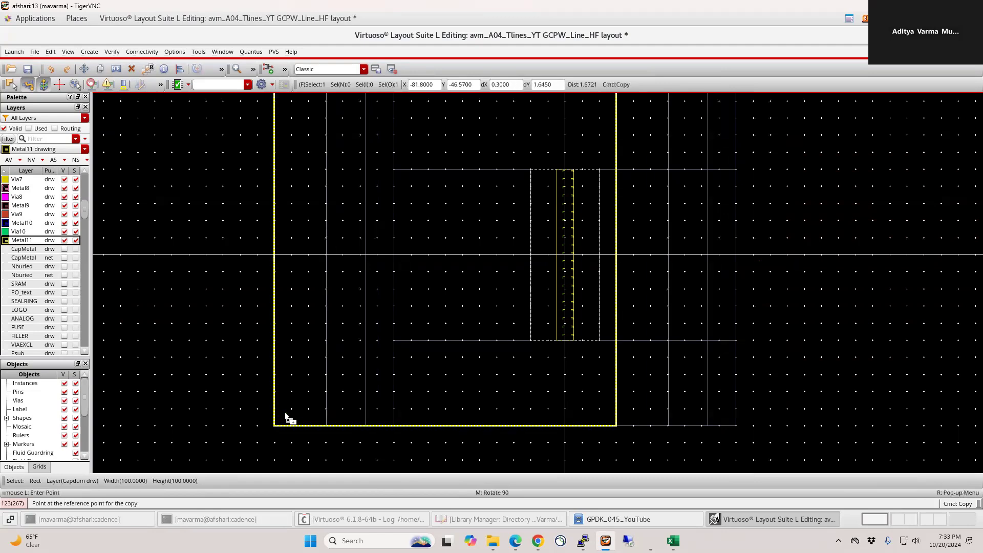
click(256, 419)
Move one copy onto the Resdum layer and another onto BJTdum.
click(365, 466)
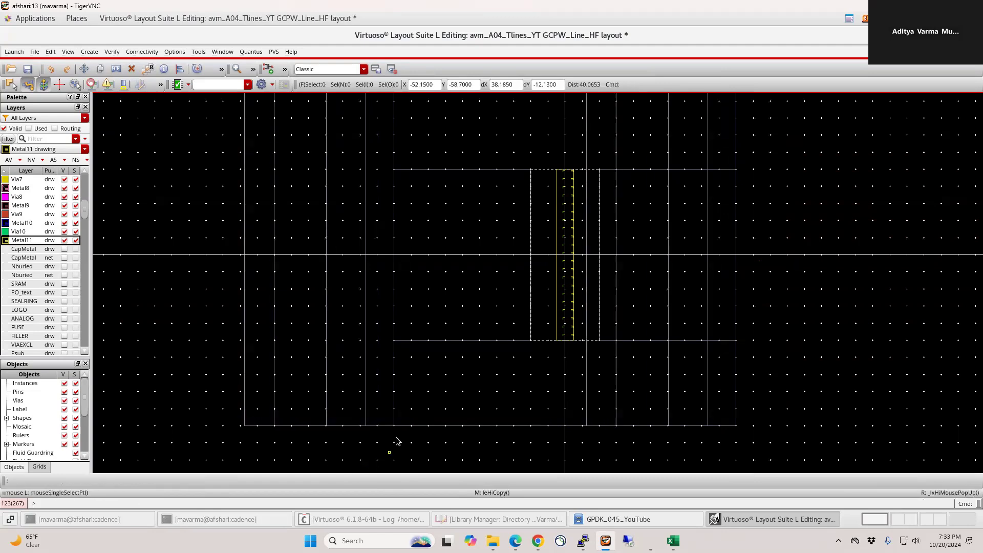
click(389, 430)
key(q)
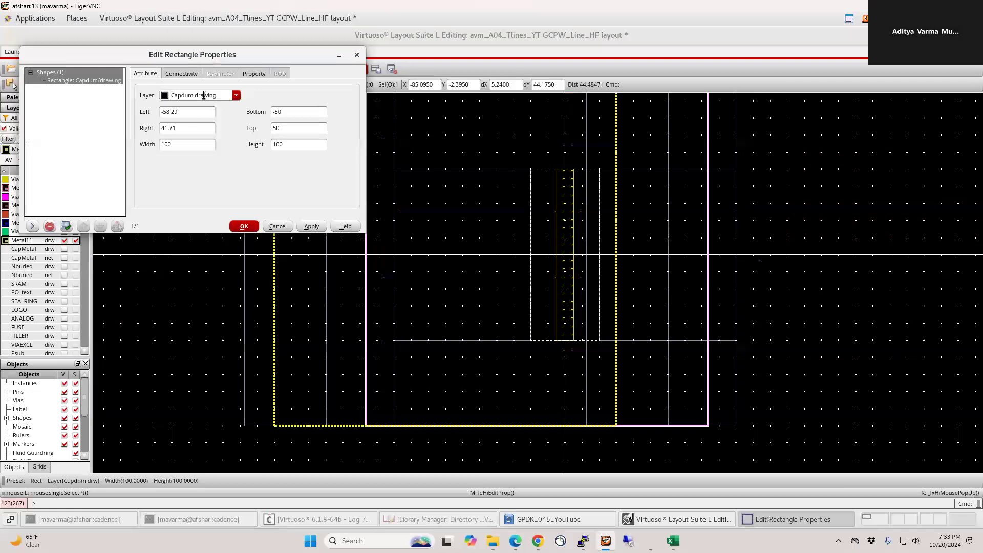
triple_click(205, 96)
text(Resd)
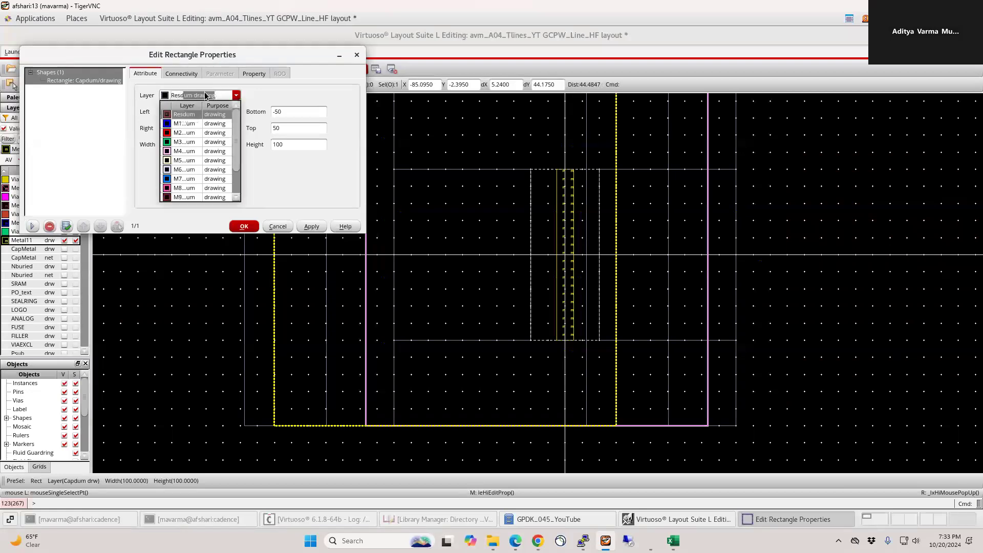
key(Return)
key(Return)
click(250, 328)
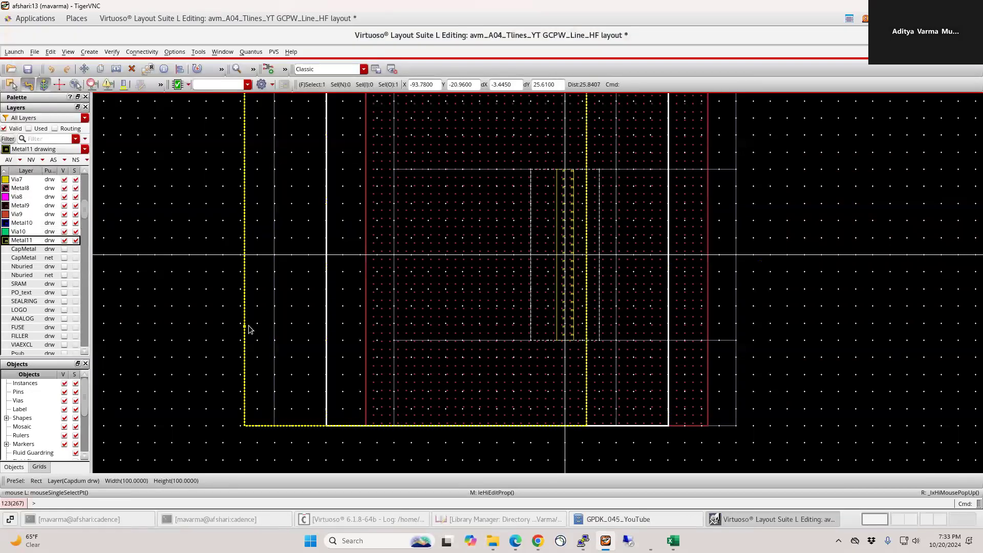
key(q)
triple_click(205, 96)
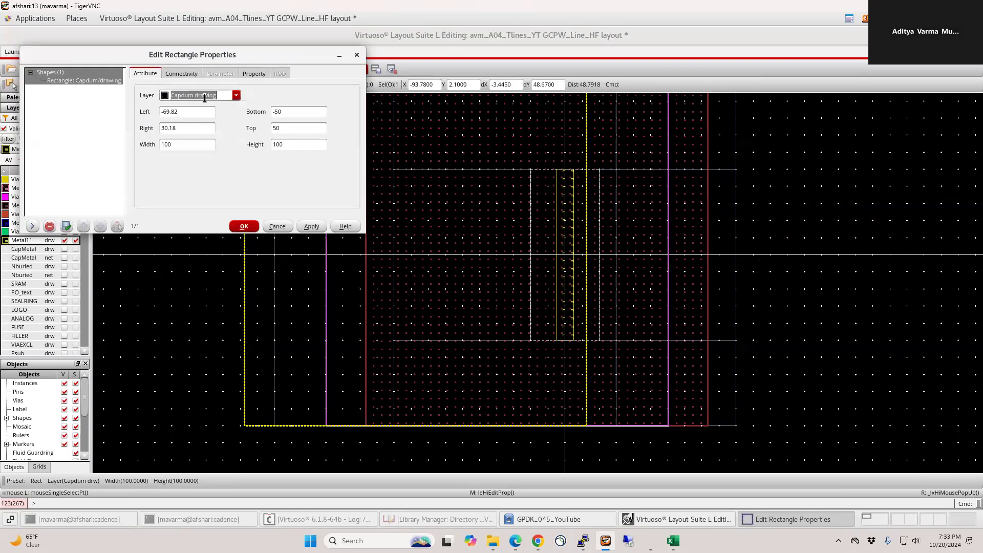
text(BJTd)
key(Return)
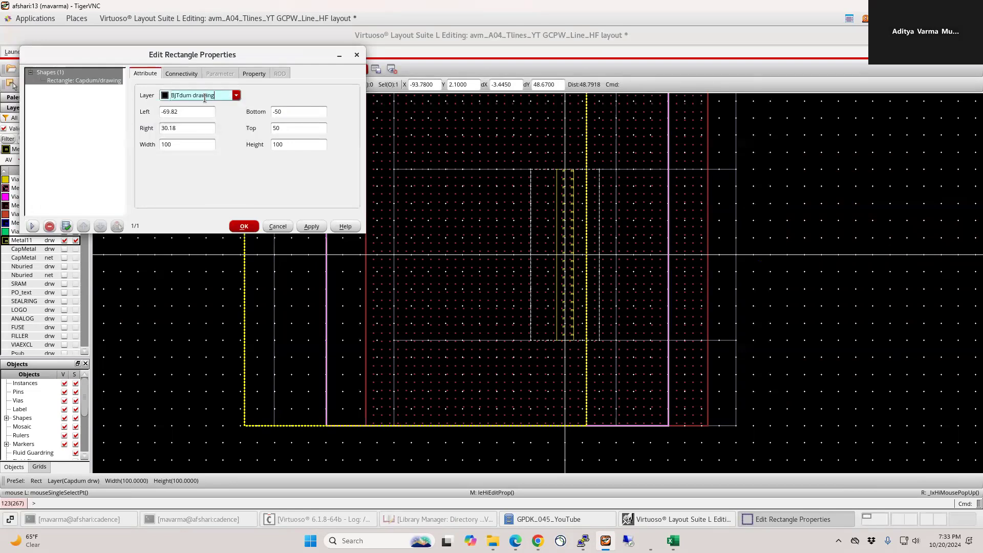
key(Return)
Move the remaining two copies onto the NPNdummy layer.
click(204, 279)
key(q)
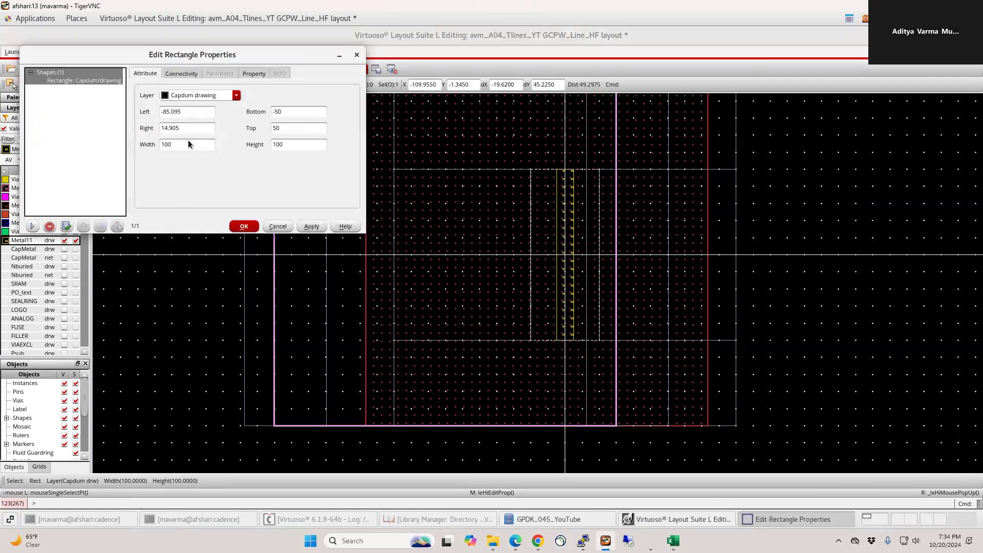
text(NPN2)
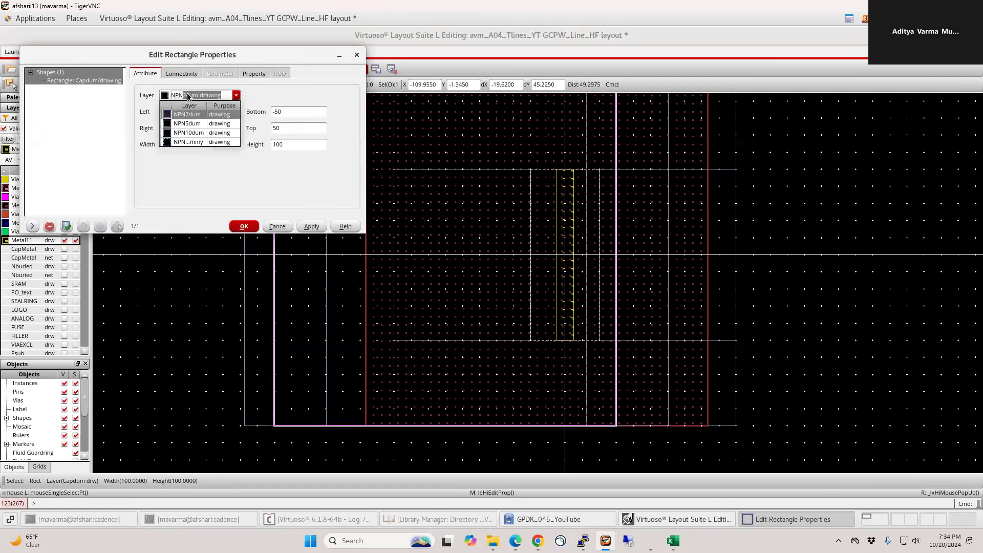
key(Return)
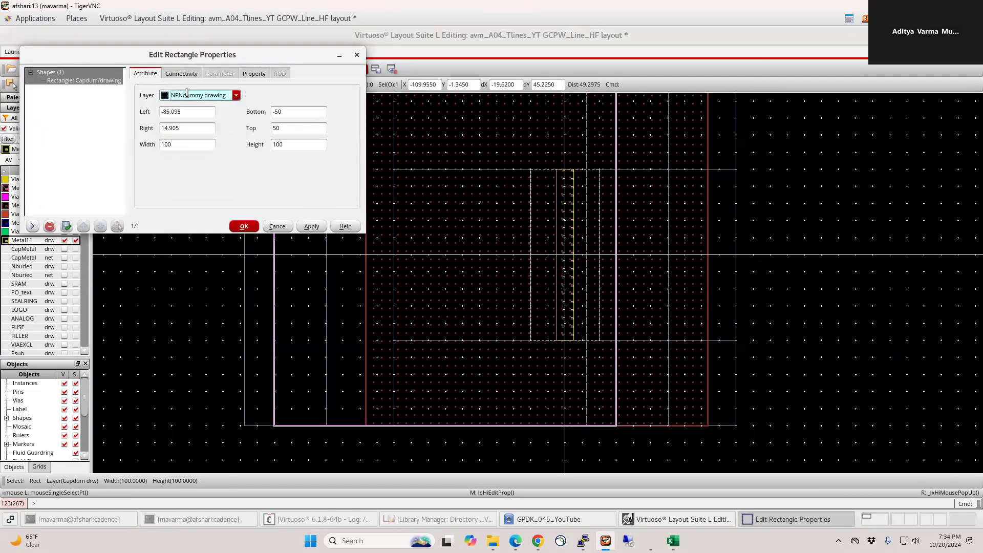
key(Return)
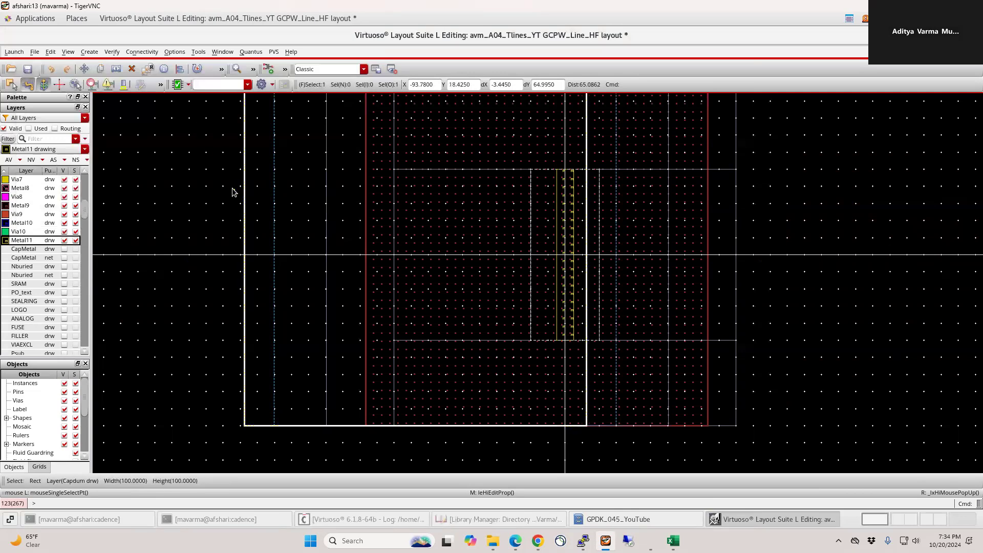
key(q)
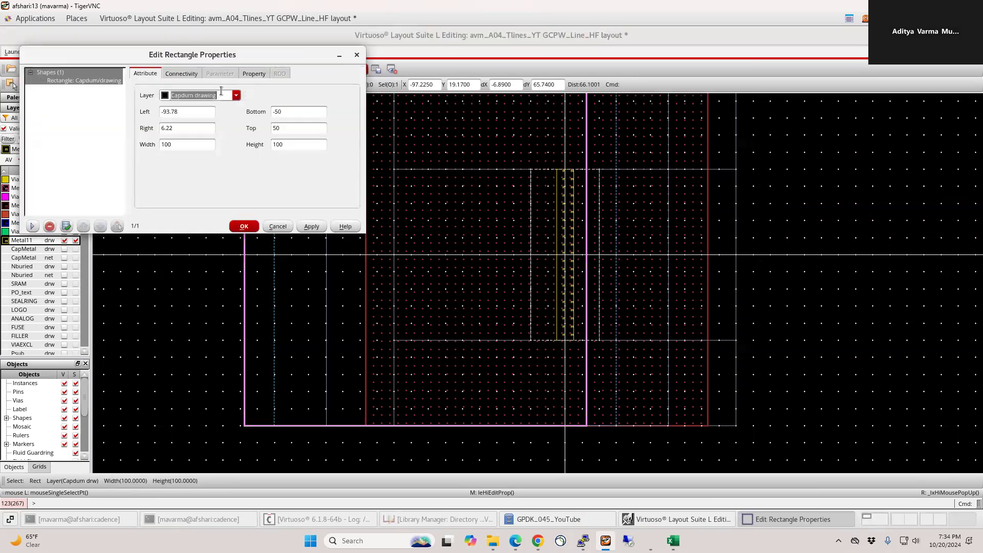
text(NPN)
key(Return)
key(Return)
click(900, 520)
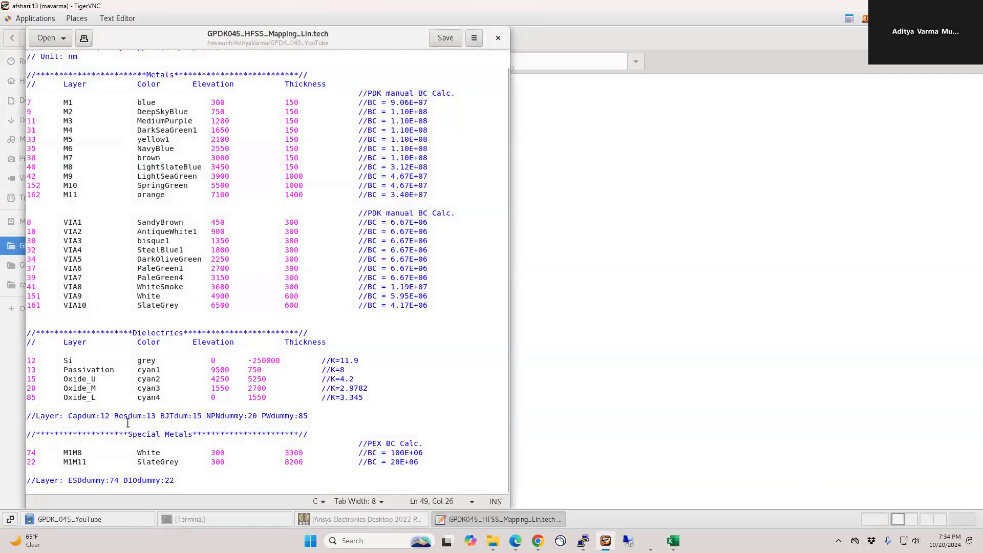
Move the square's rectangles so their corners line up with the others.
click(874, 527)
click(349, 451)
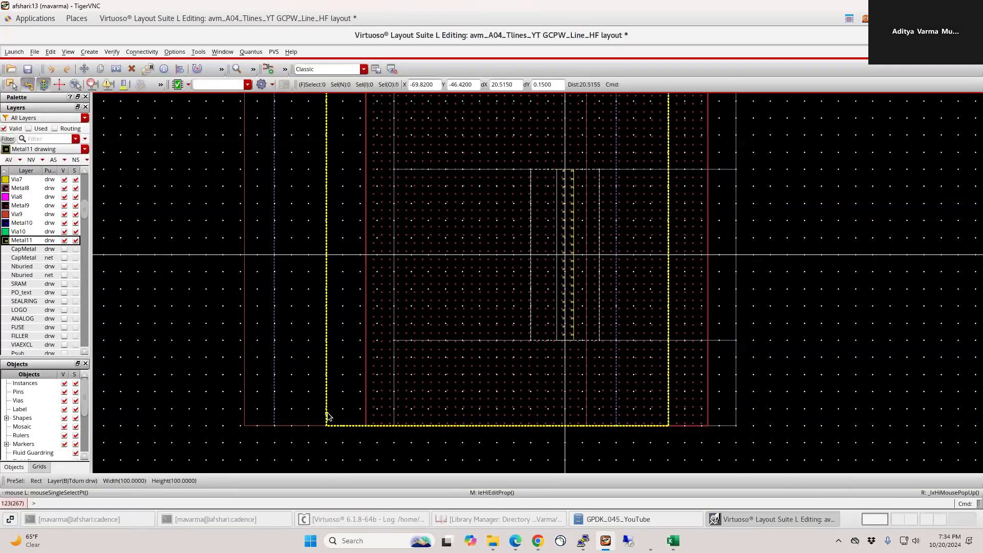
key(m)
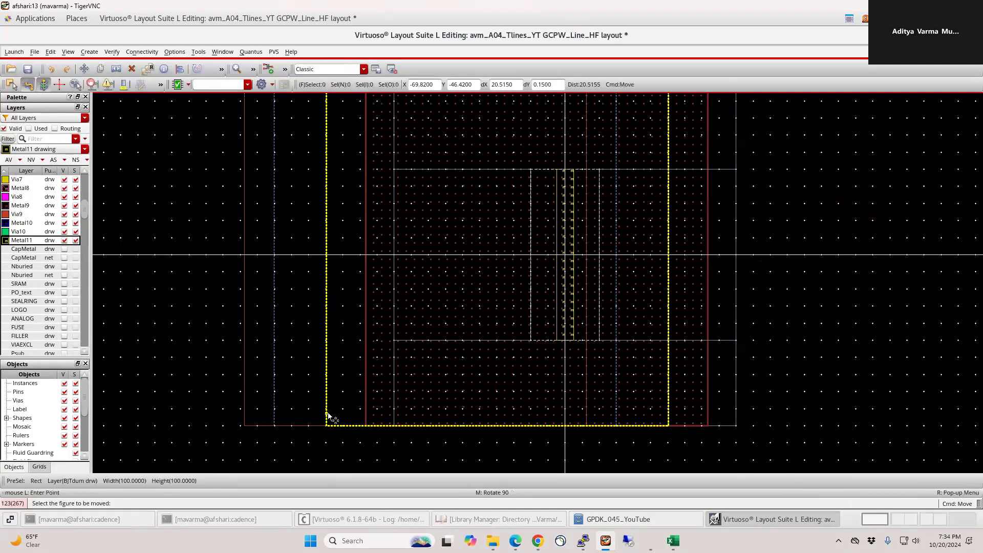
click(368, 444)
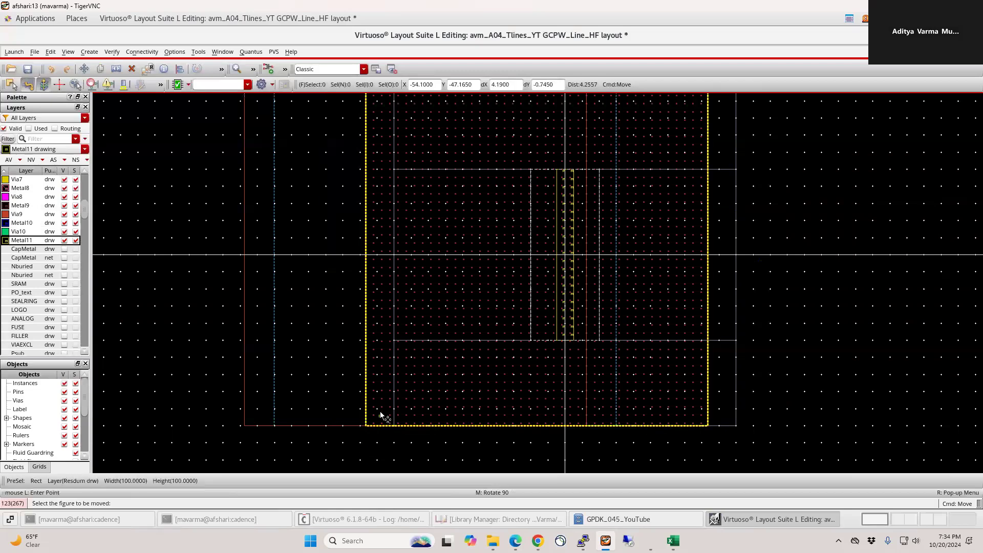
click(407, 409)
ctrl+scroll(391, 431, up, 2)
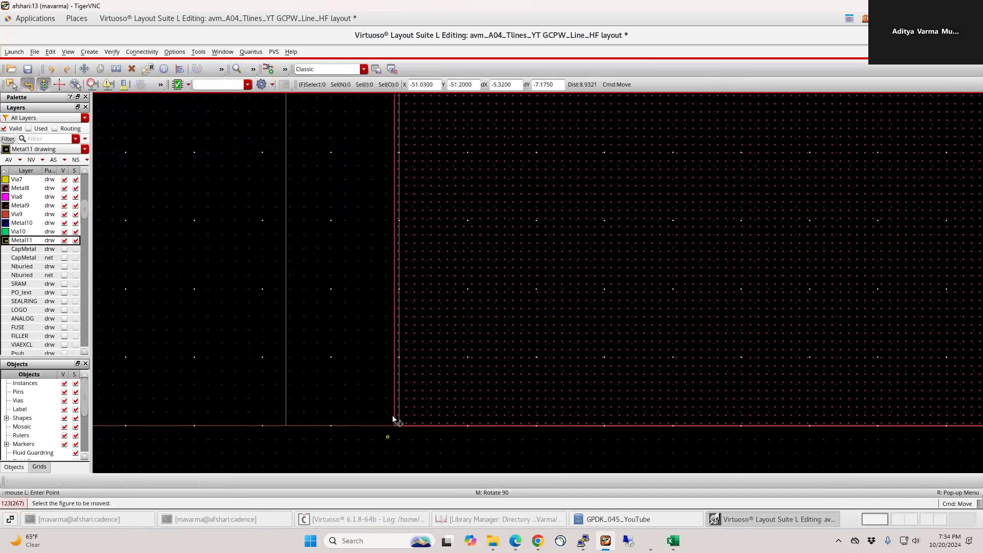
click(395, 421)
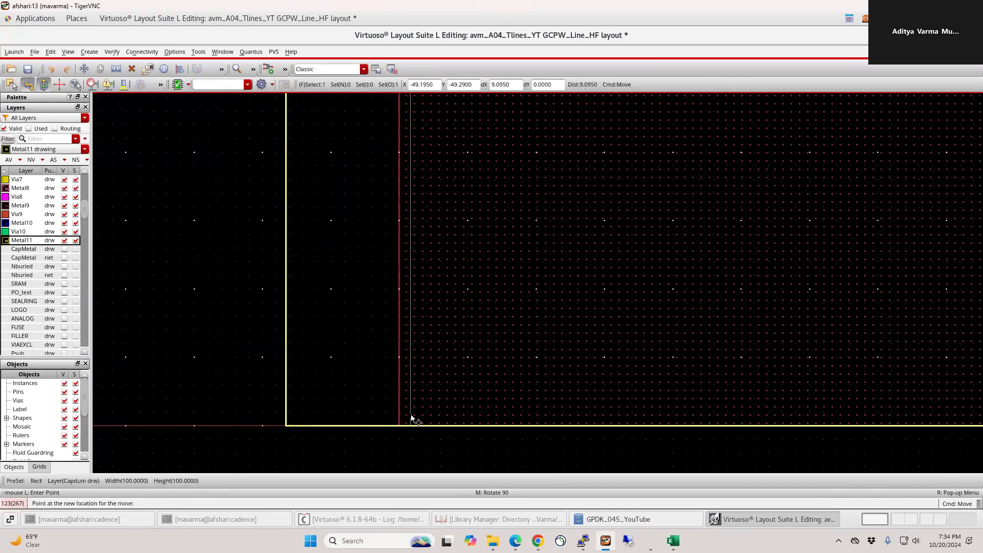
click(401, 411)
Shift another rectangle further left, fit the view, and save the GCPW_Line_HF layout.
click(539, 418)
ctrl+scroll(527, 416, down, 3)
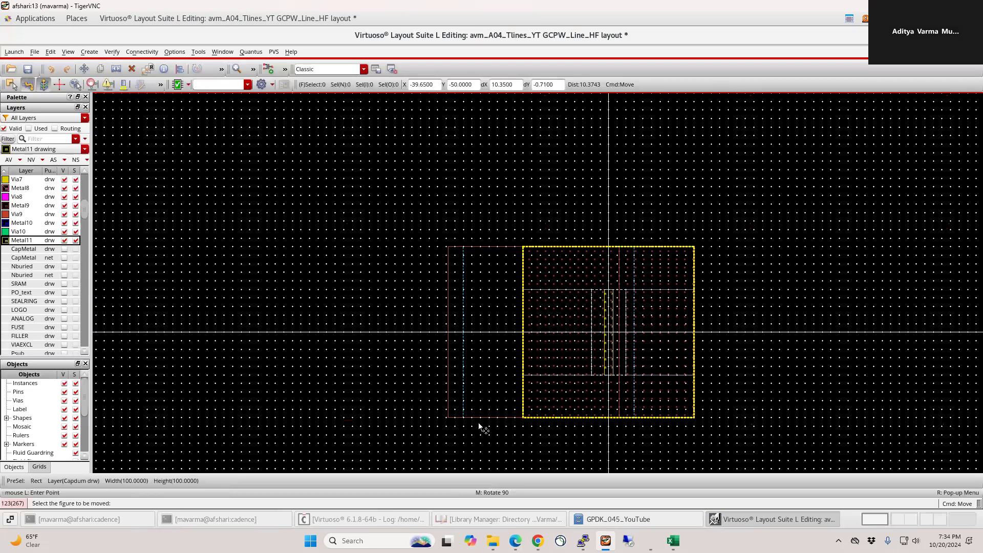
ctrl+scroll(461, 414, up, 2)
click(408, 400)
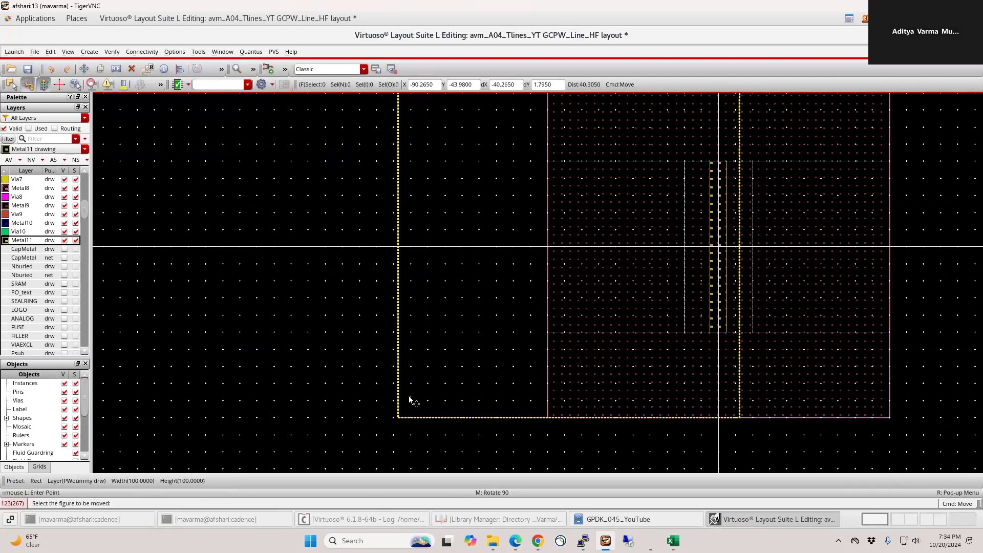
click(399, 398)
key(Escape)
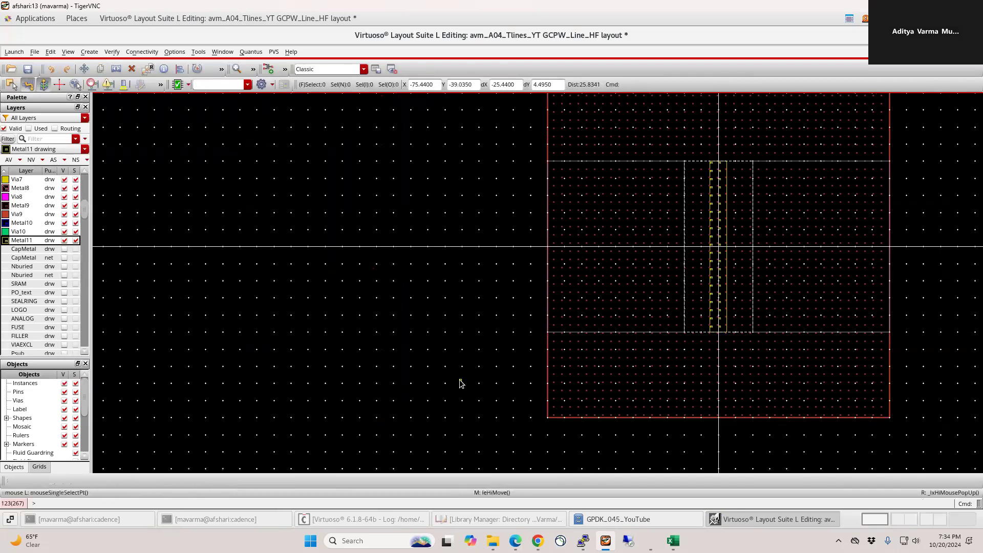
key(f)
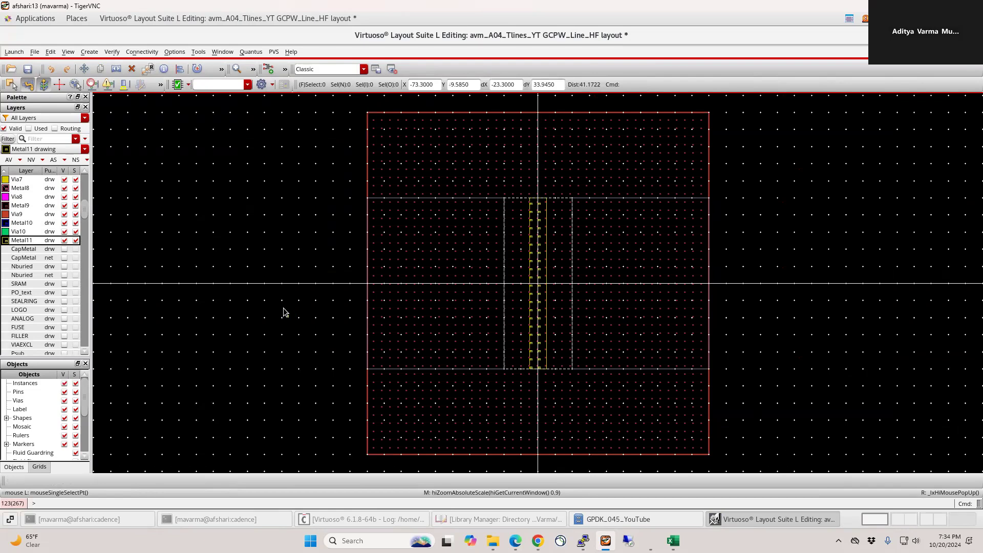
click(28, 69)
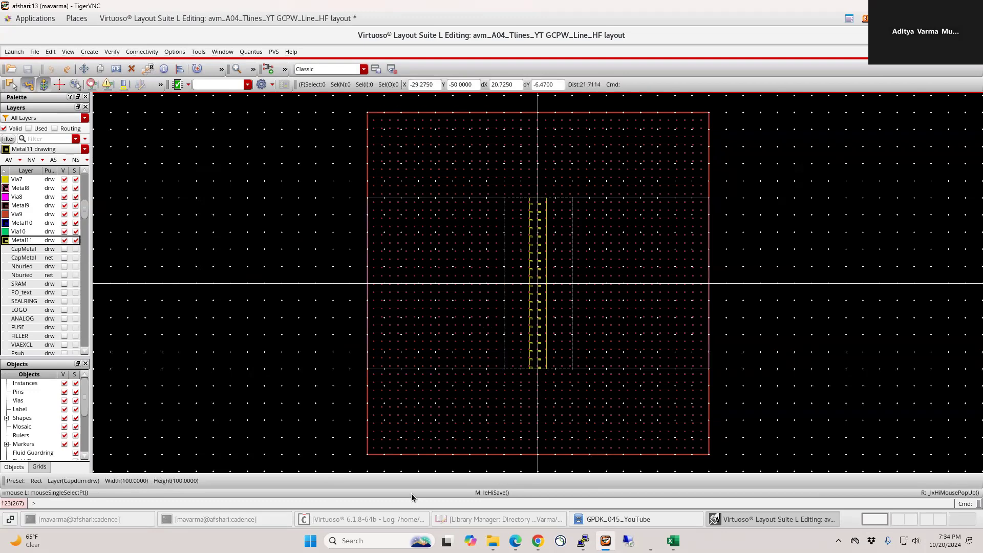
Stream out GCPW_Line_HF.gds with gpdk045 and its layer map, skipping the translation log.
click(392, 524)
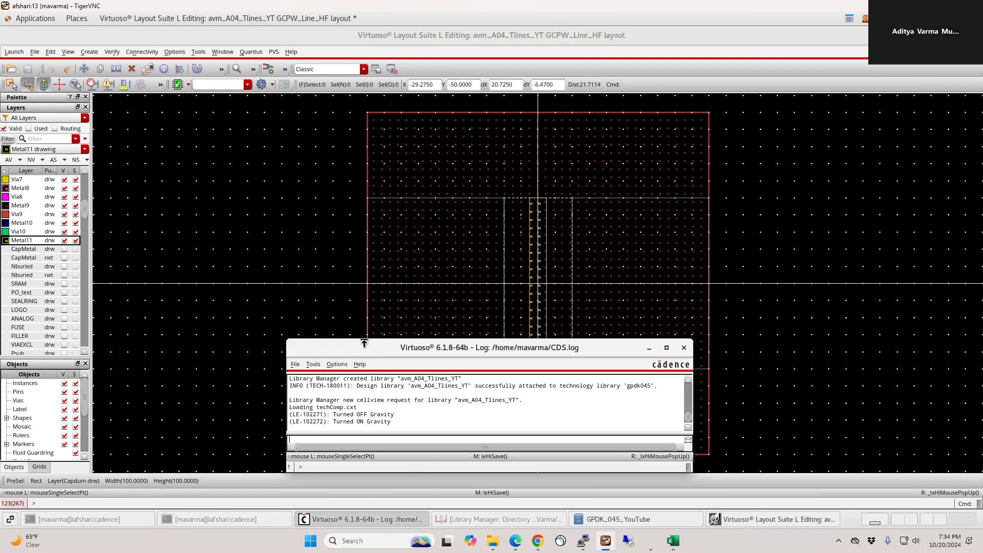
drag(362, 349, 324, 342)
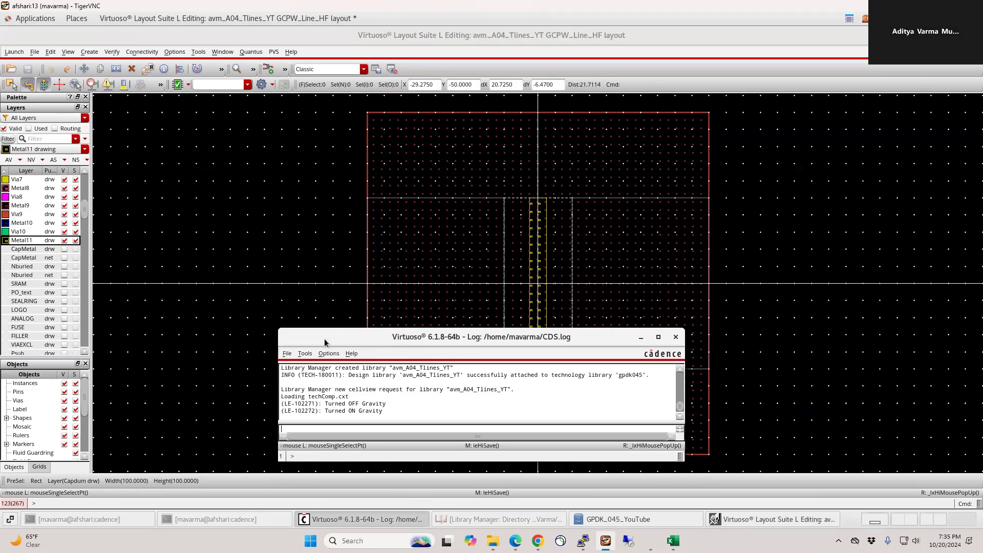
click(287, 355)
mouse_move(459, 147)
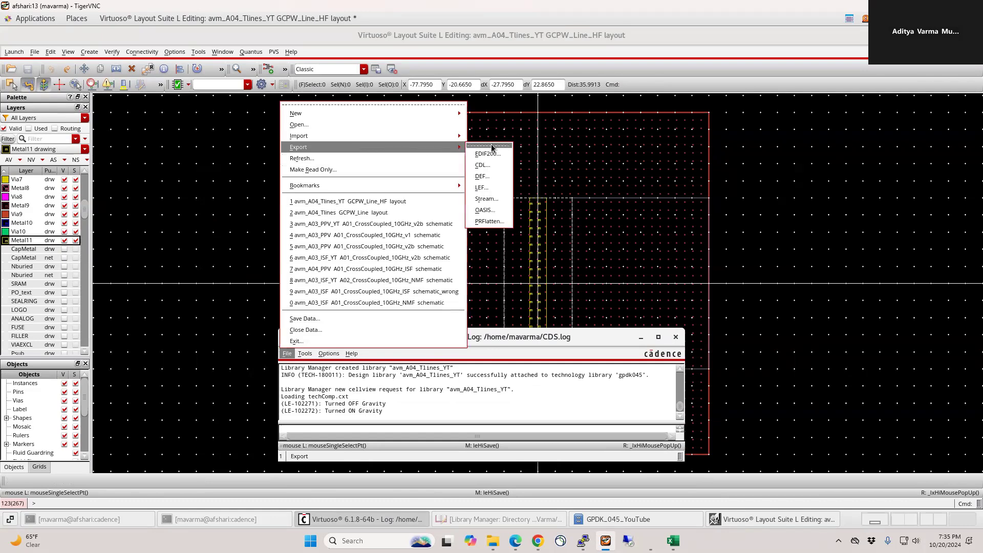
click(485, 200)
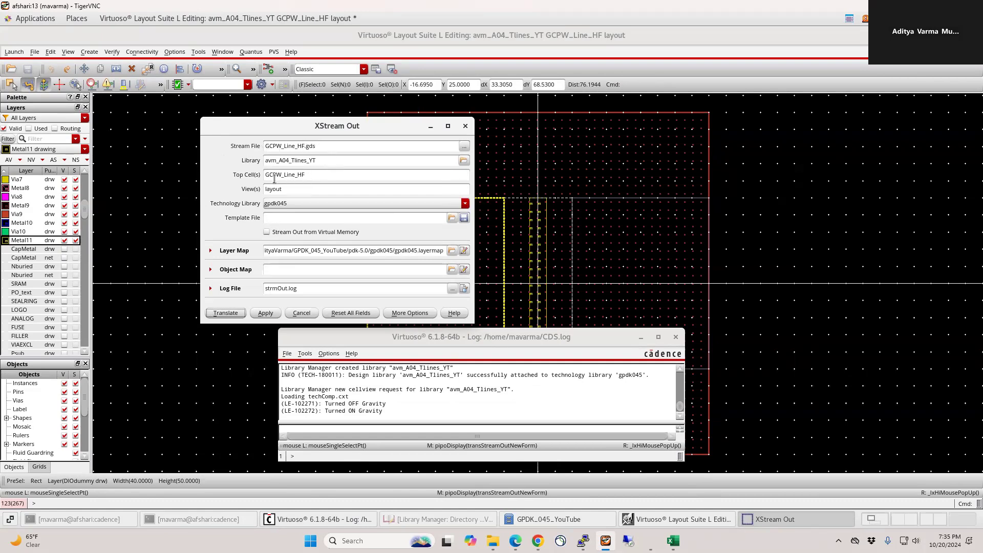
click(277, 203)
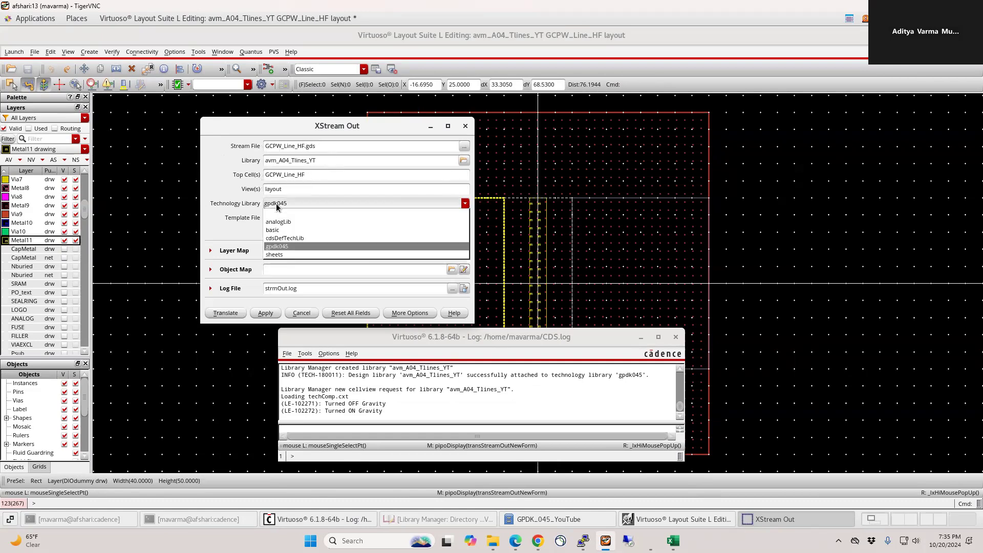
click(274, 246)
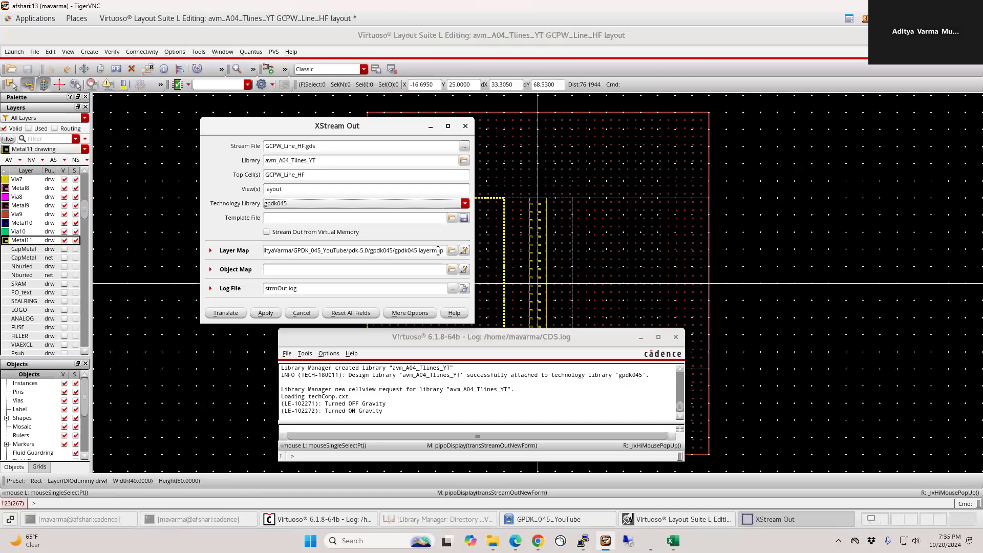
click(236, 315)
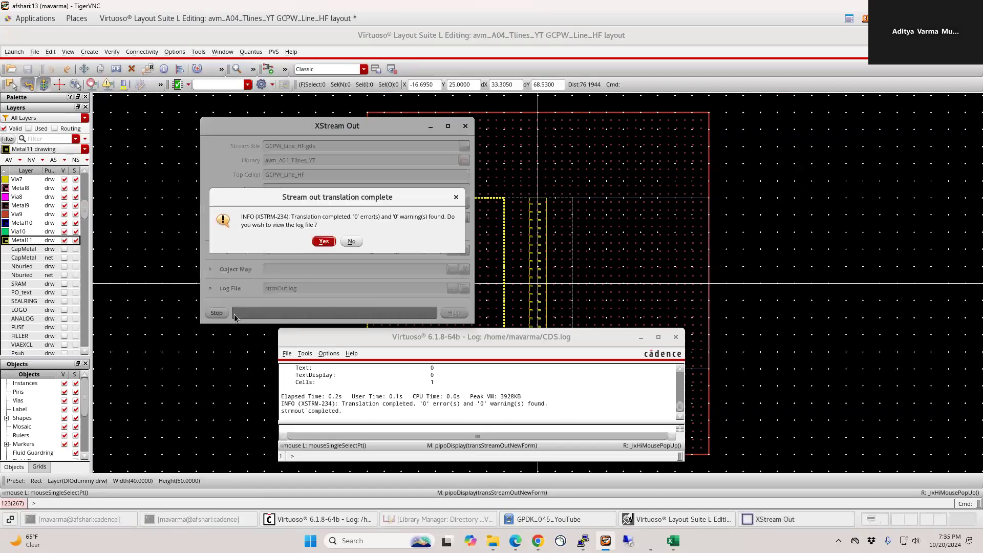
click(351, 242)
click(641, 337)
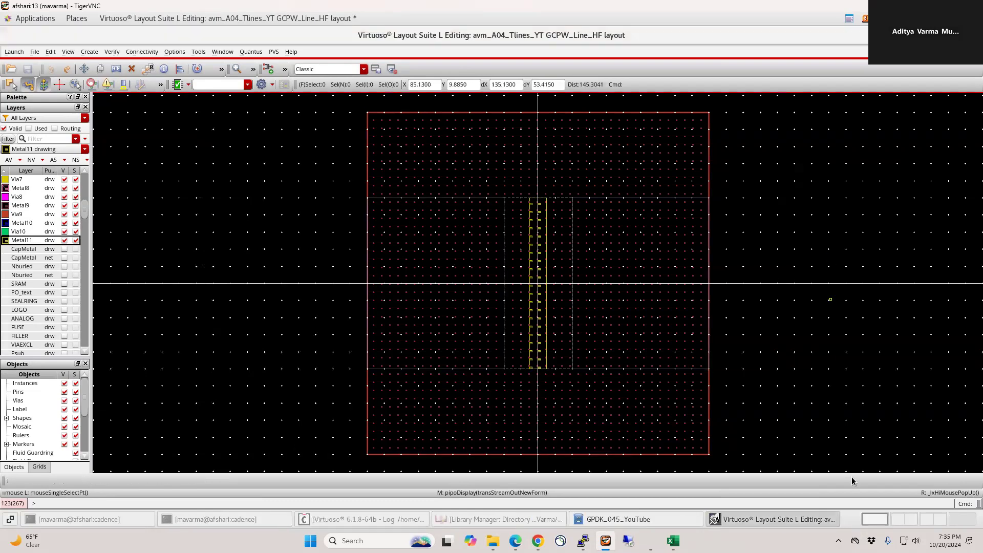
In Electronics Desktop, create a new project and insert an HFSS design.
click(901, 519)
click(344, 523)
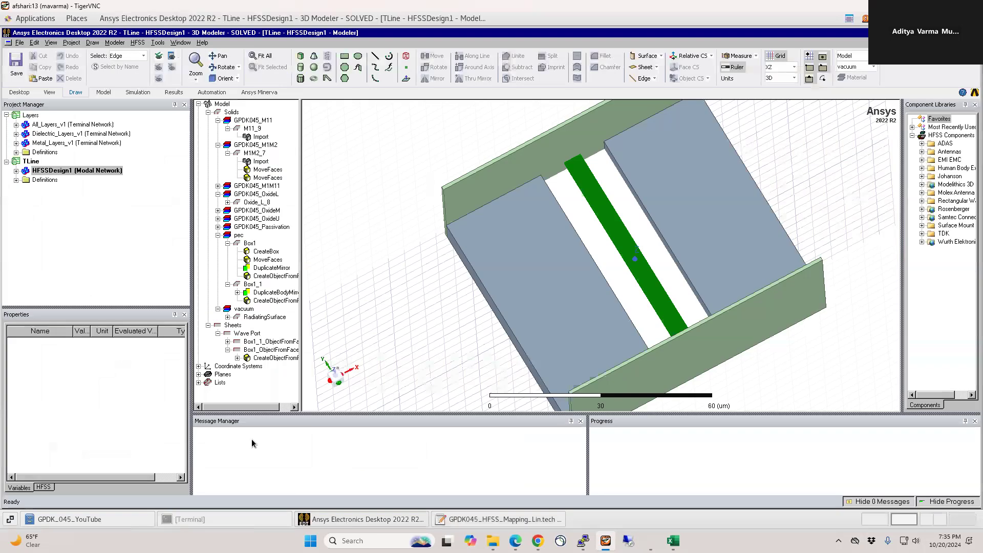
click(7, 162)
click(20, 43)
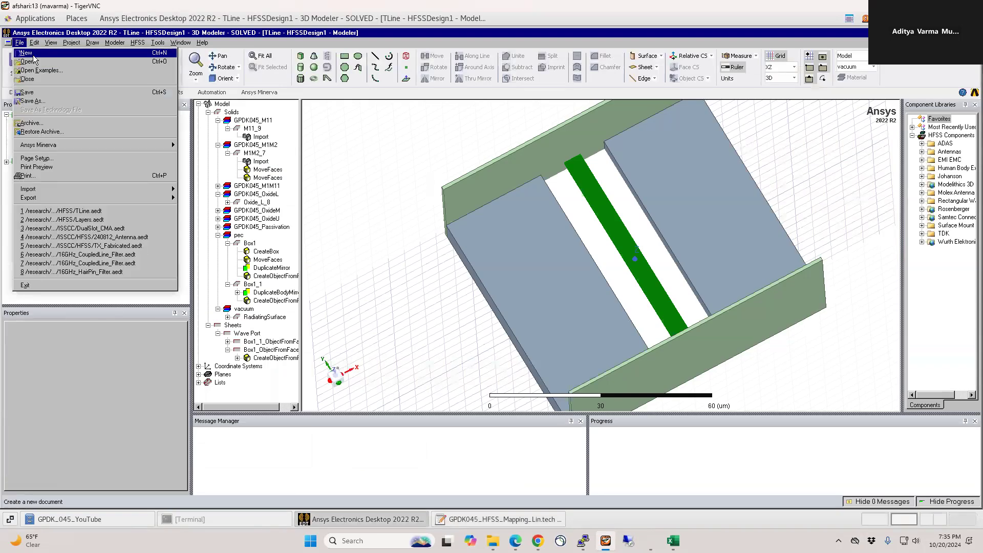
click(31, 54)
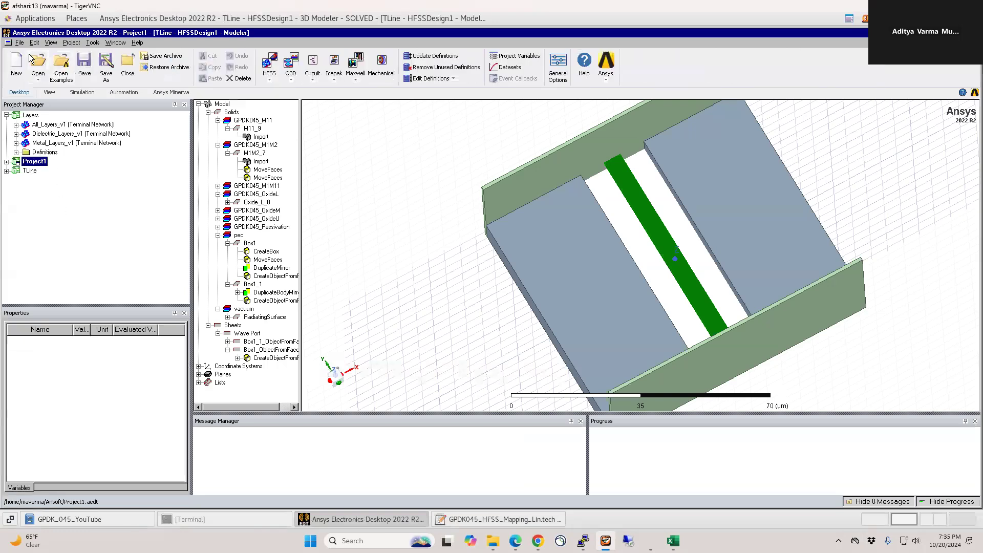
click(71, 43)
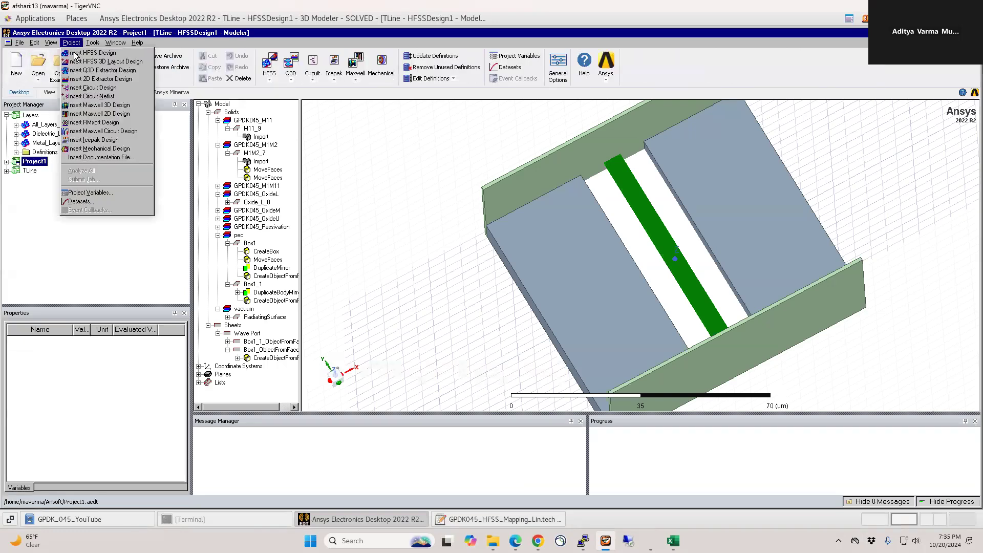
click(85, 54)
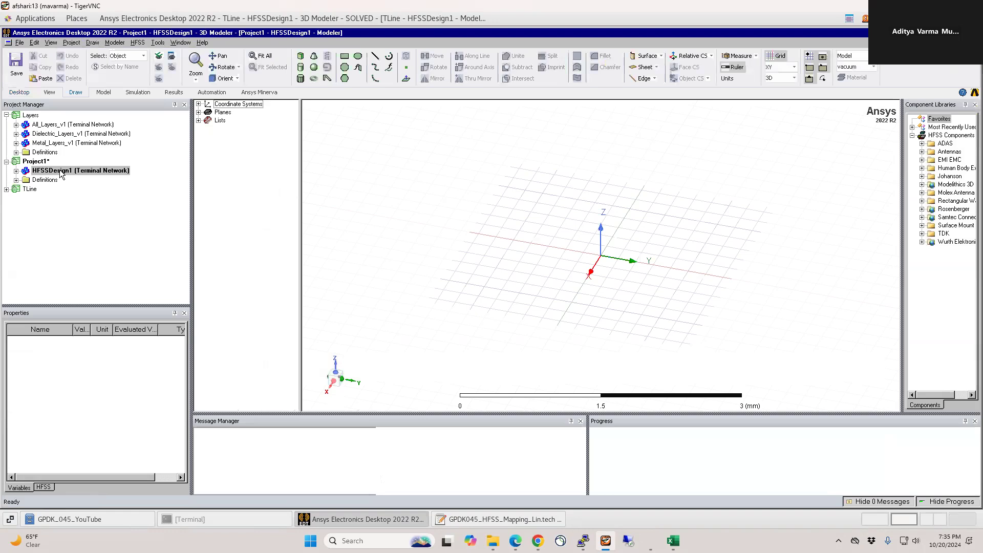
click(62, 171)
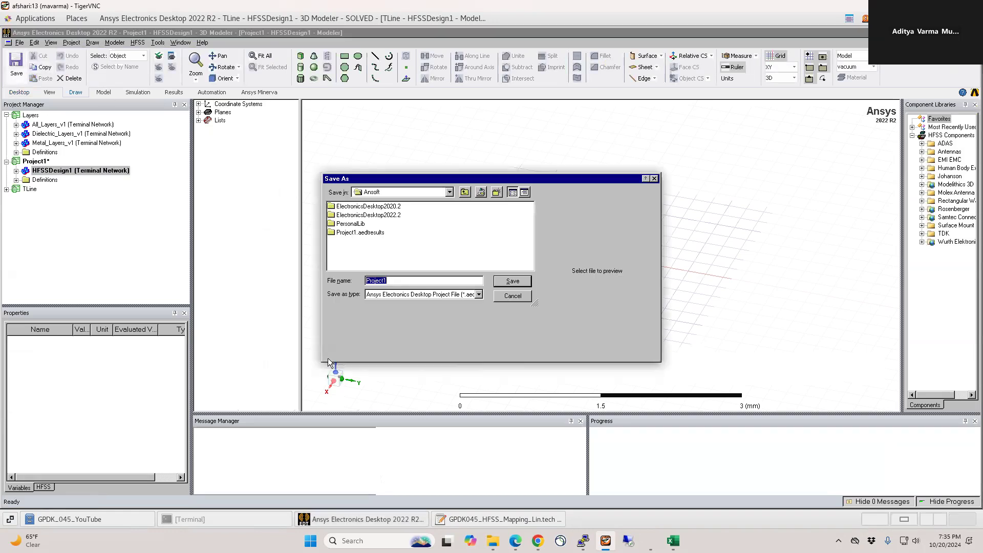
Save the project as TLine_YT.aedt in the GPDK_045_YouTube/HFSS folder.
click(468, 195)
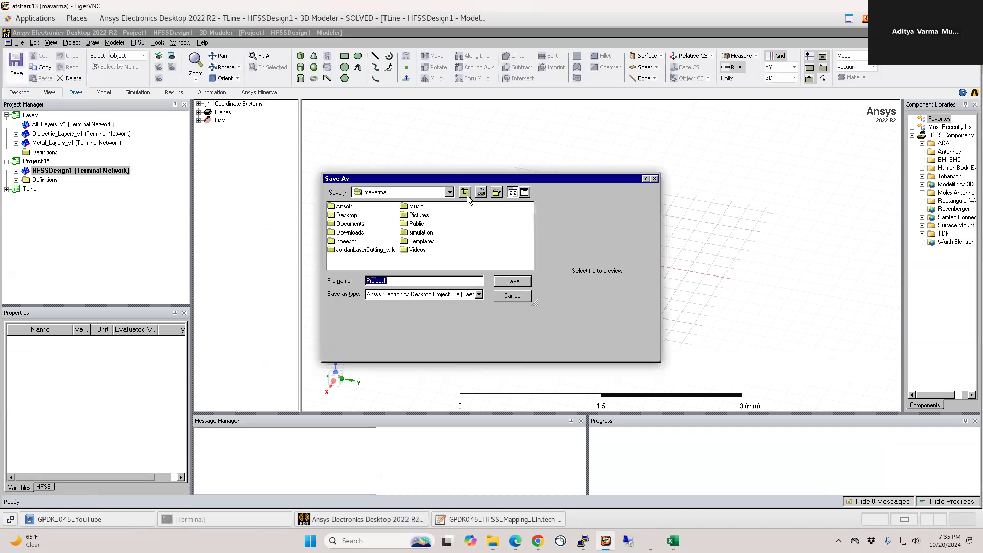
click(467, 195)
click(468, 195)
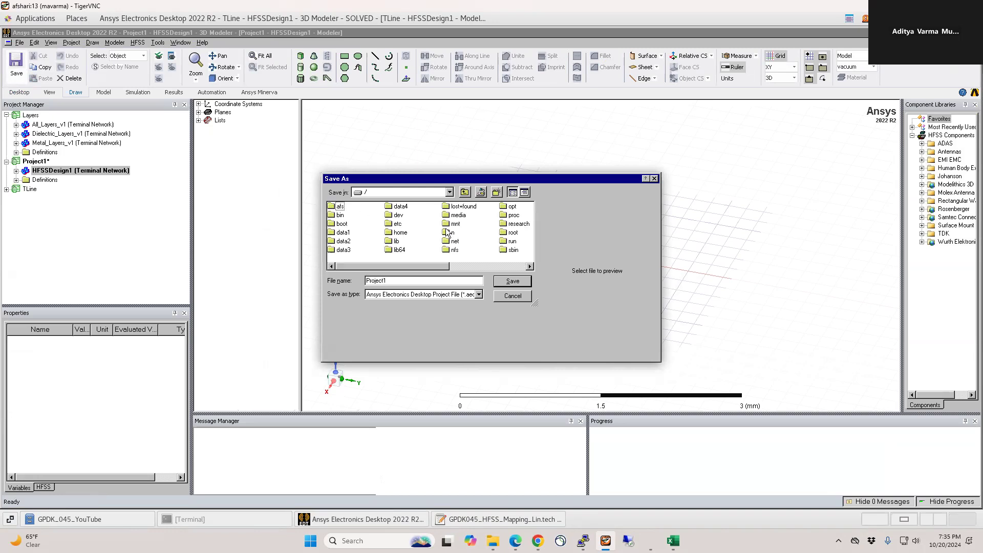
double_click(511, 225)
double_click(368, 210)
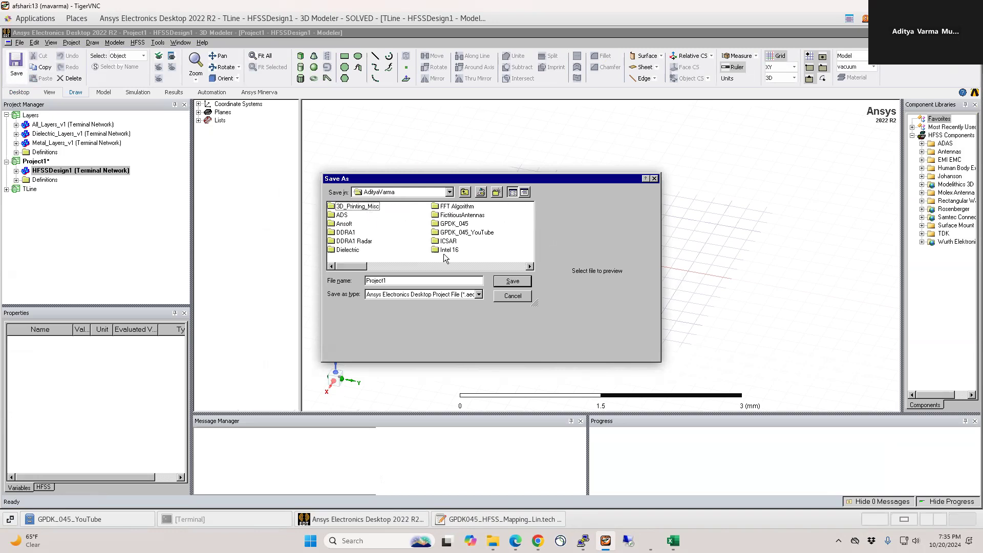
double_click(466, 232)
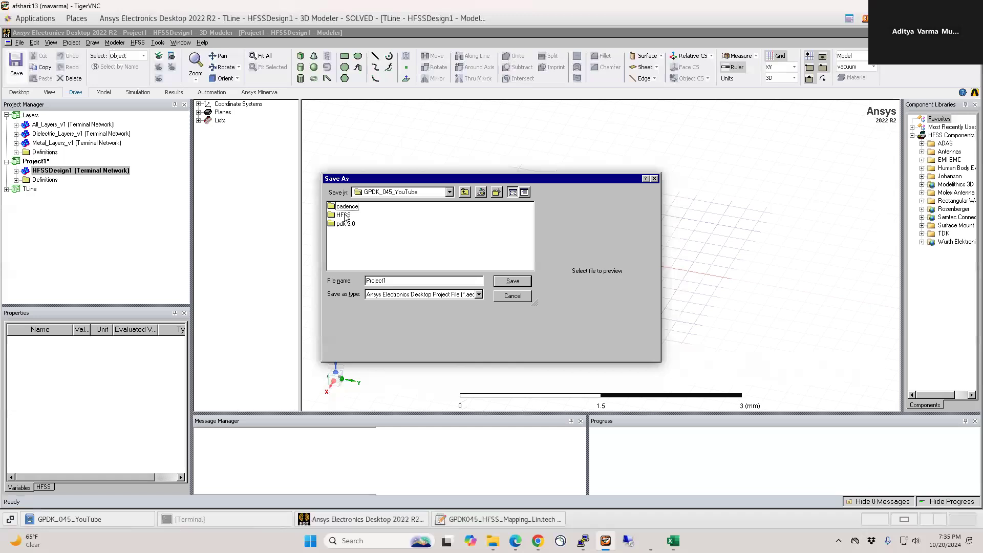
double_click(345, 216)
click(348, 233)
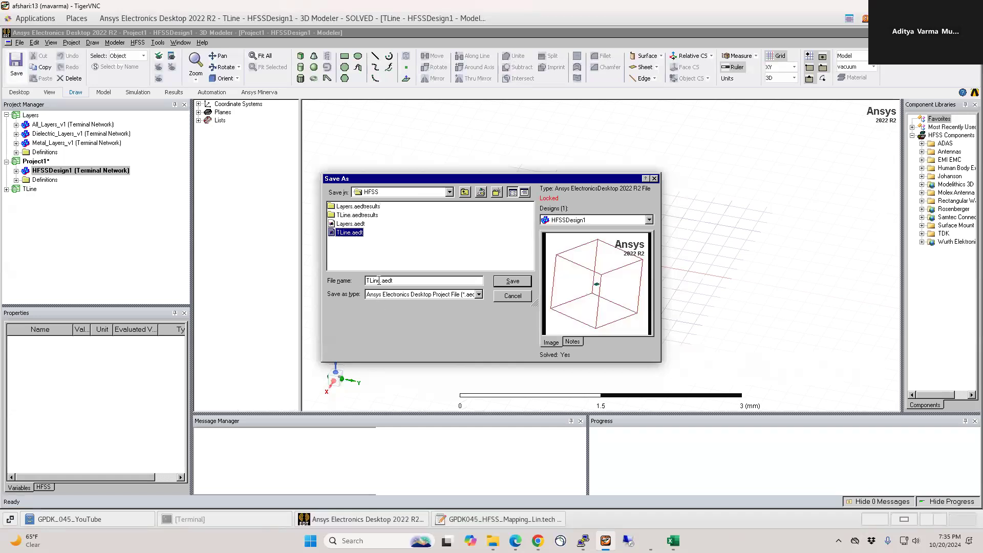
click(380, 280)
text(_YT)
key(Return)
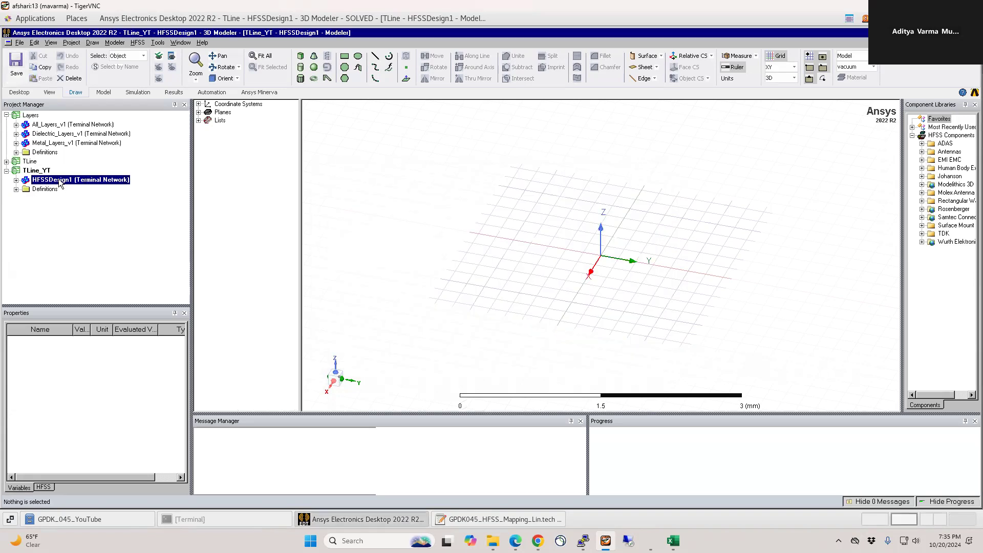
Rename HFSSDesign1 to GCPW_v1 and set its solution type to Modal.
right_click(60, 183)
click(82, 207)
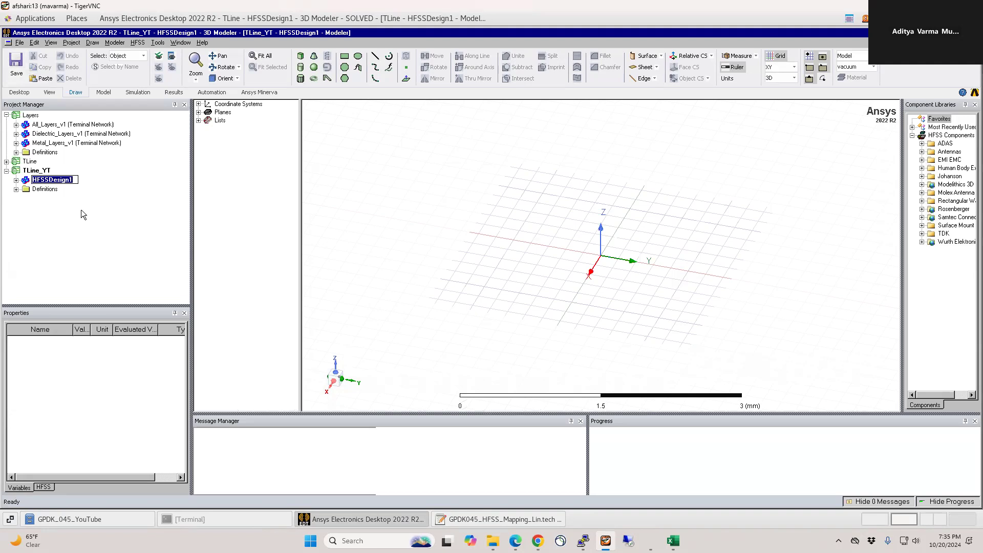
text(GCPW_v1)
key(Return)
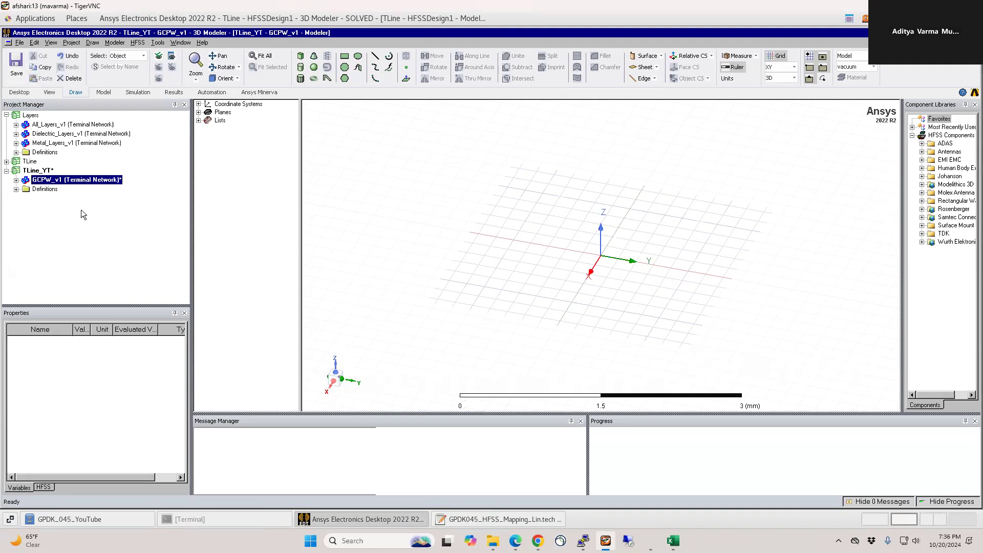
click(138, 43)
click(139, 56)
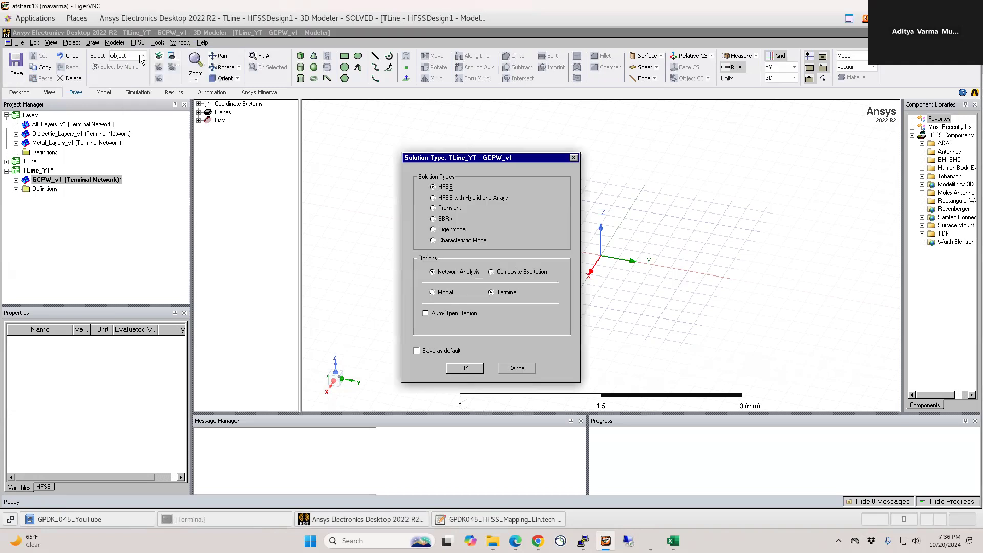
click(445, 293)
click(465, 369)
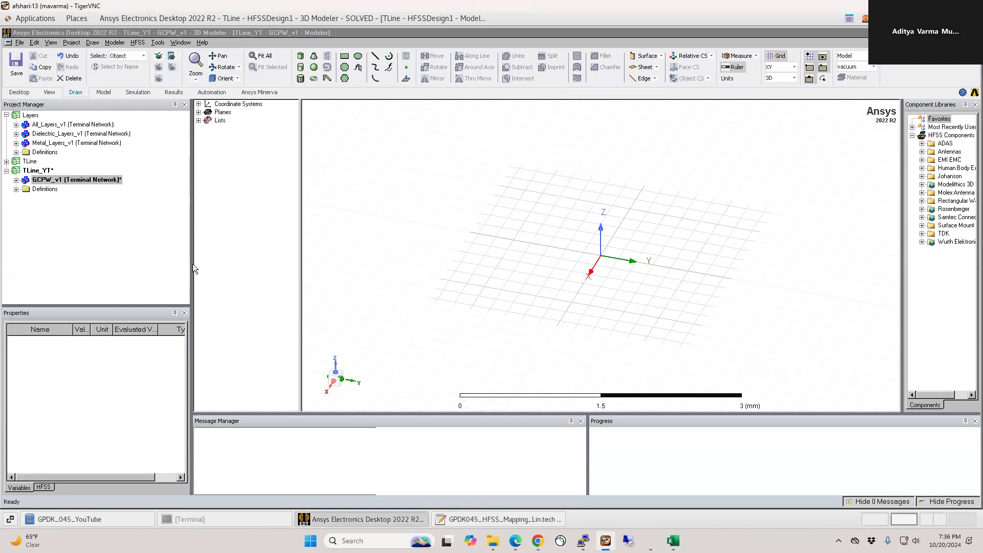
Leave material override off, keep vacuum as the global material environment, then open the Modeler menu.
right_click(63, 185)
click(77, 339)
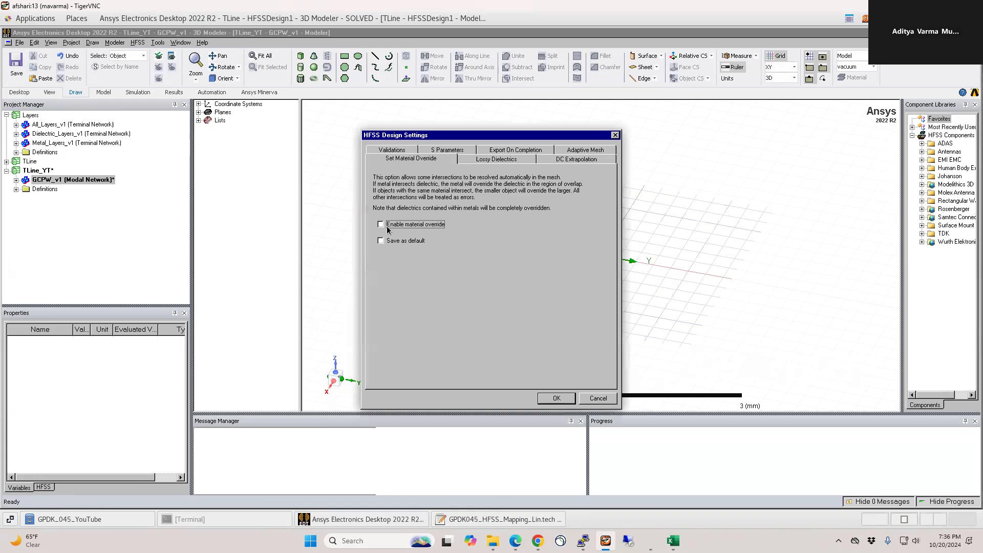
click(565, 399)
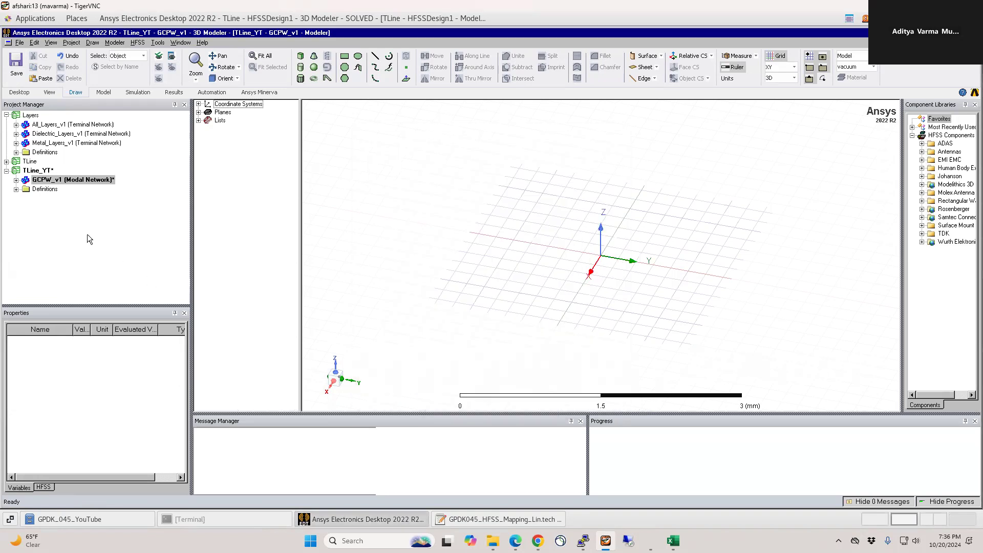
click(16, 181)
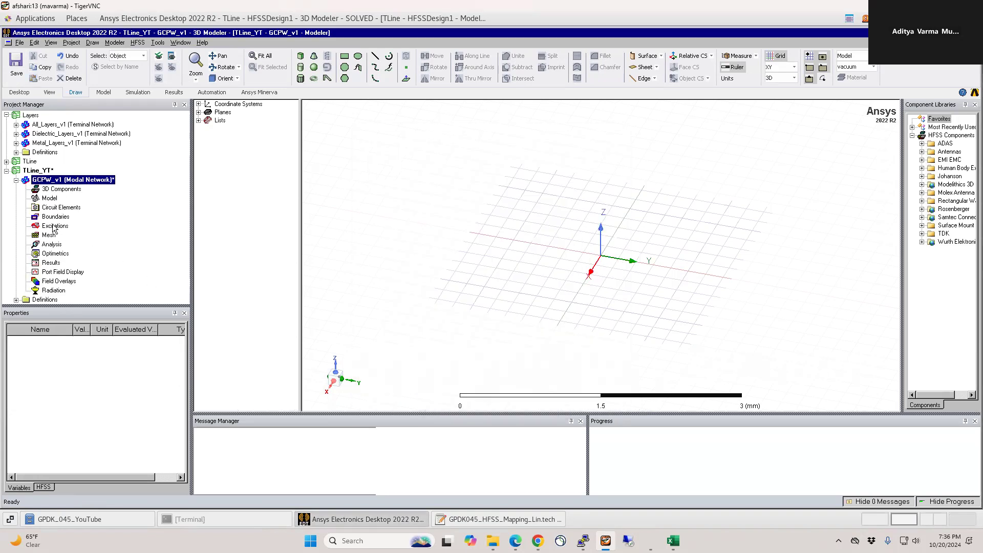
right_click(55, 217)
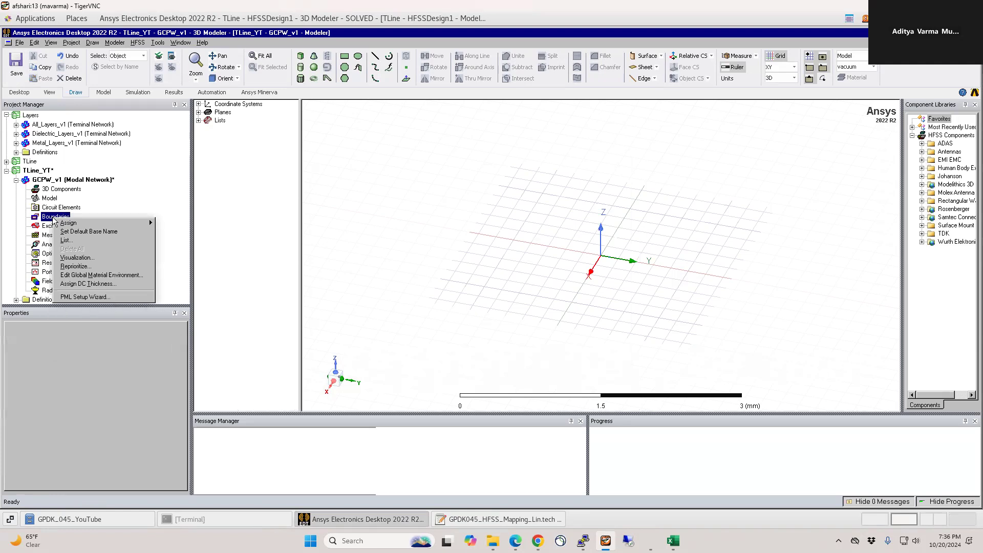
click(71, 276)
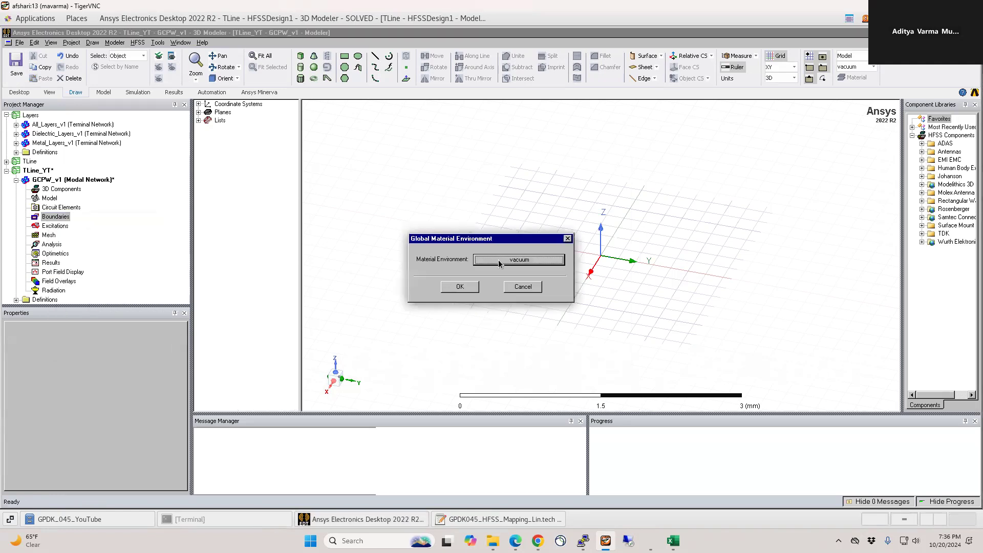
click(470, 287)
click(117, 43)
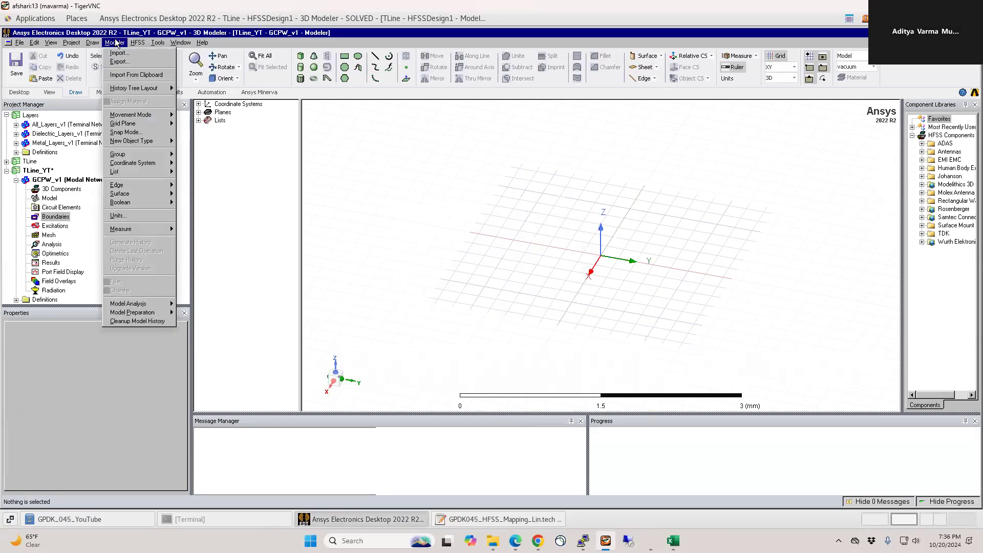
Import cadence/GCPW_Line_HF.gds using the GPDK045_HFSS_Mapping_Lin.tech layer mapping.
click(119, 62)
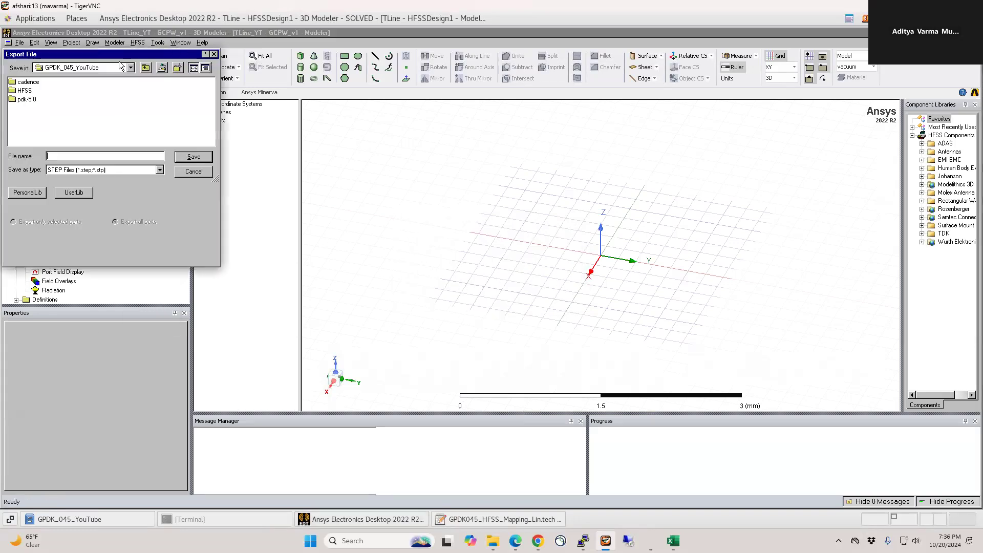
key(Escape)
click(115, 42)
click(119, 53)
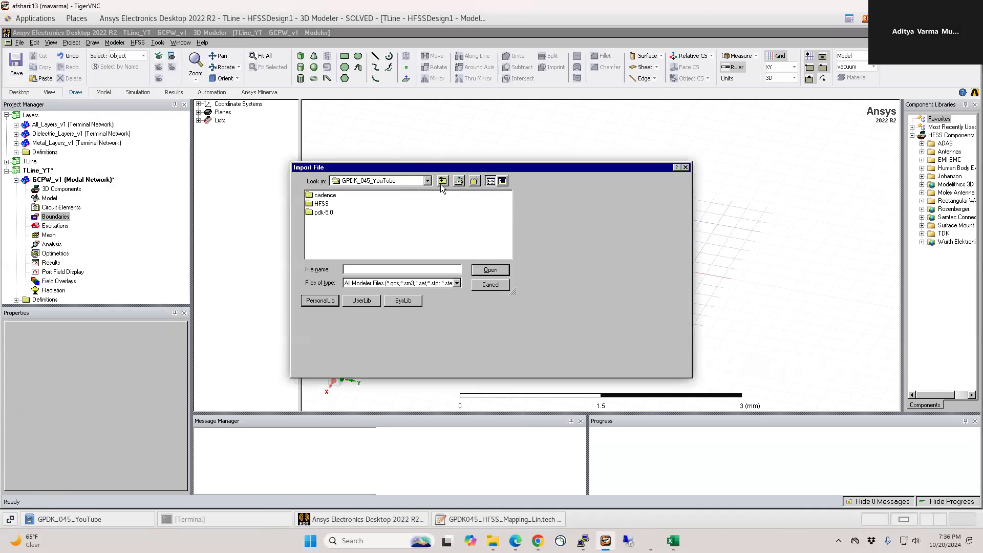
double_click(326, 197)
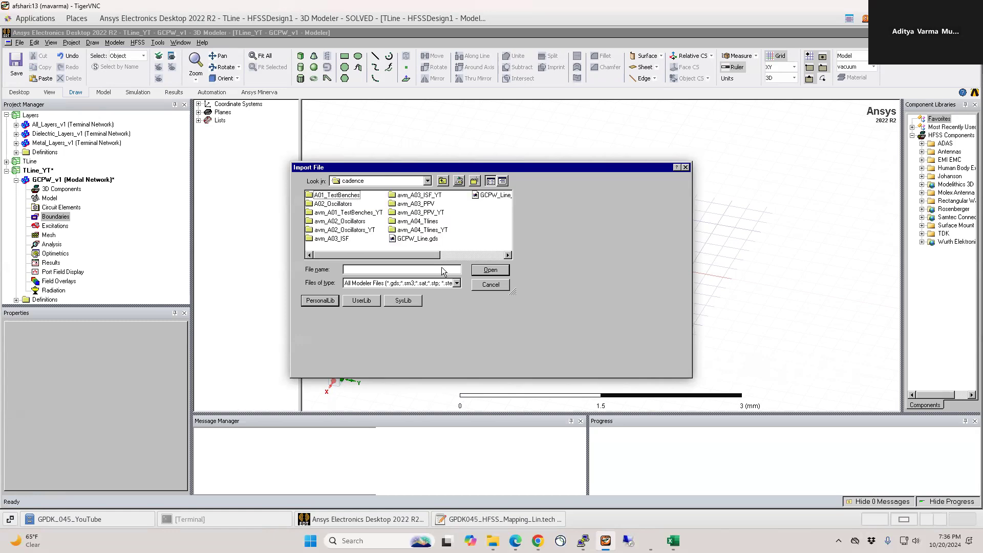
drag(437, 260, 502, 259)
click(423, 200)
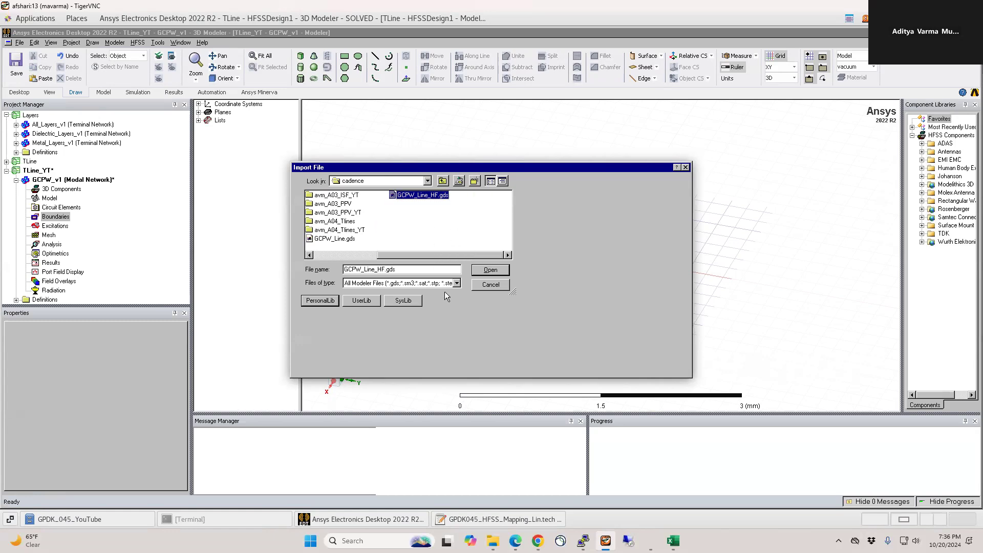
click(491, 270)
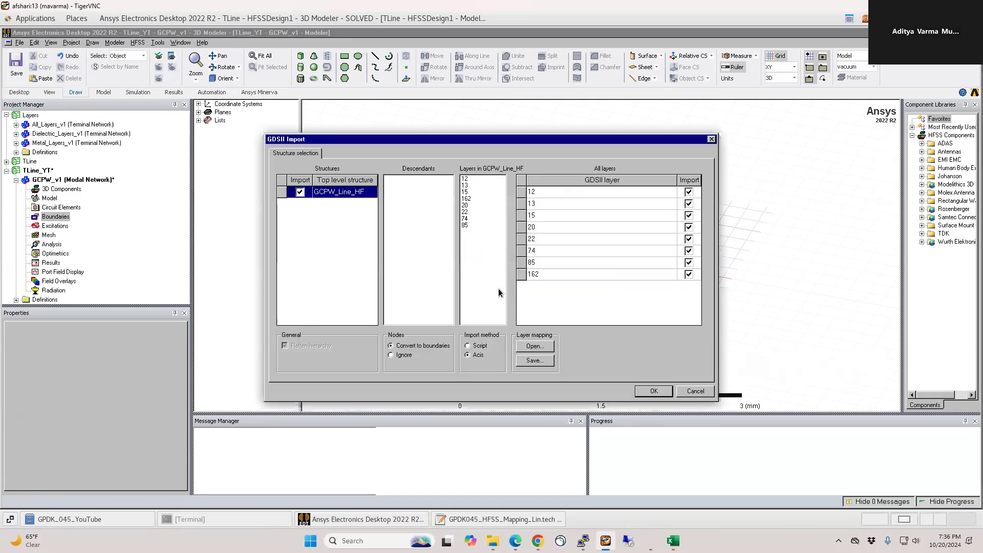
click(534, 348)
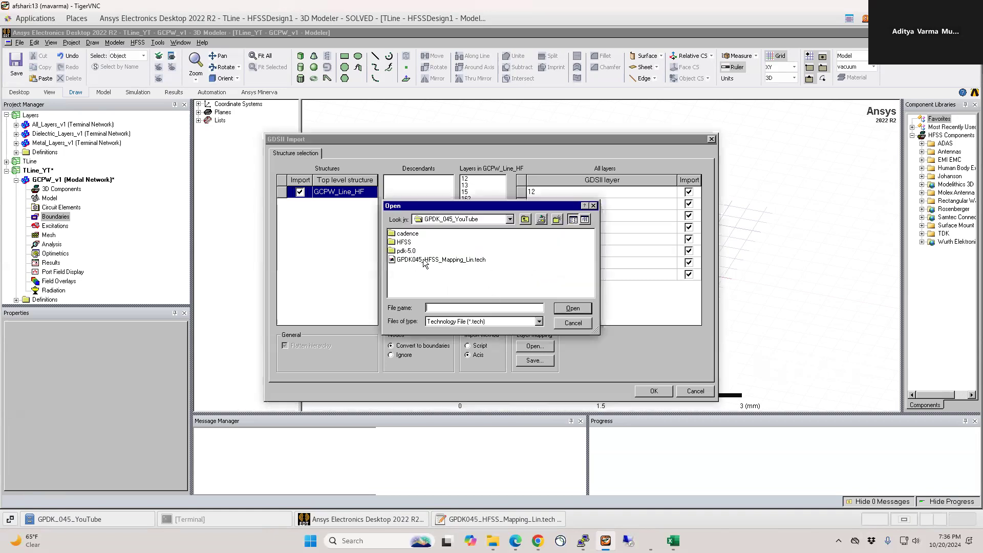
double_click(427, 260)
click(653, 391)
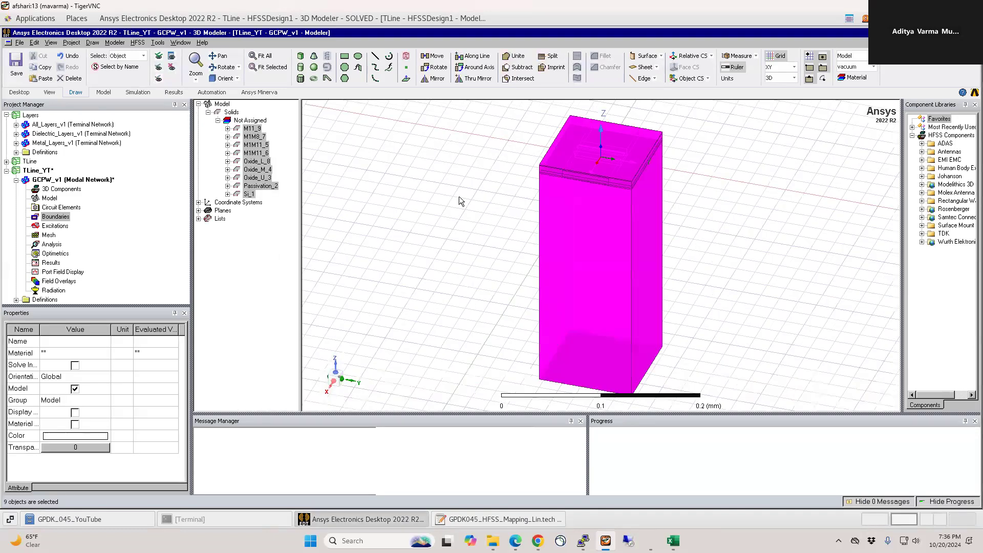
Hide the five dielectric and substrate solids and zoom in on the metal strip.
click(461, 198)
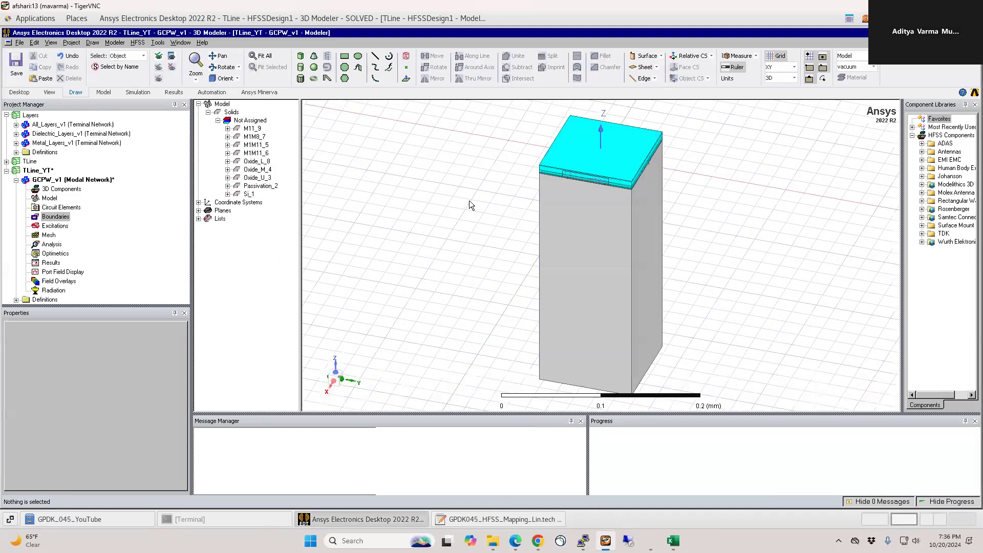
click(547, 205)
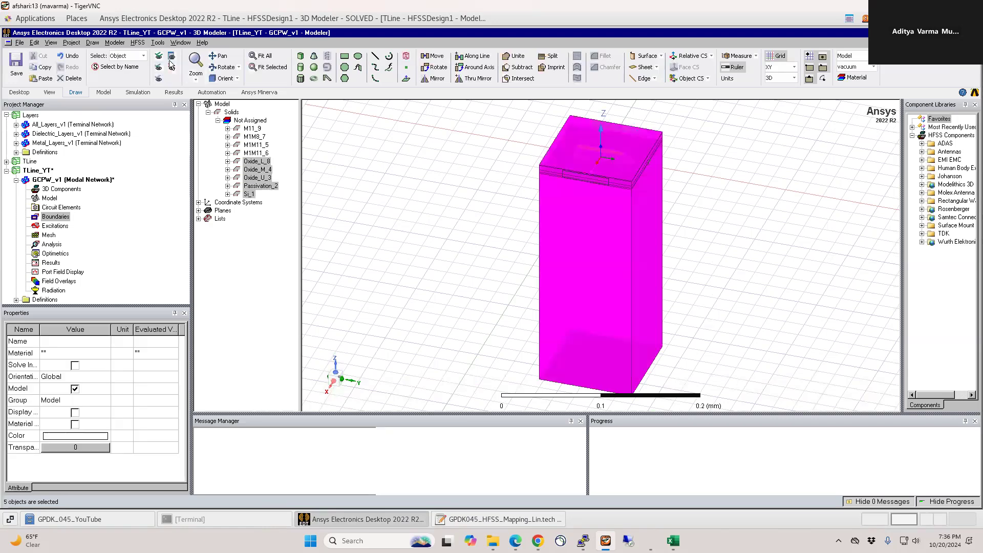
click(172, 70)
alt+drag(622, 250, 610, 241)
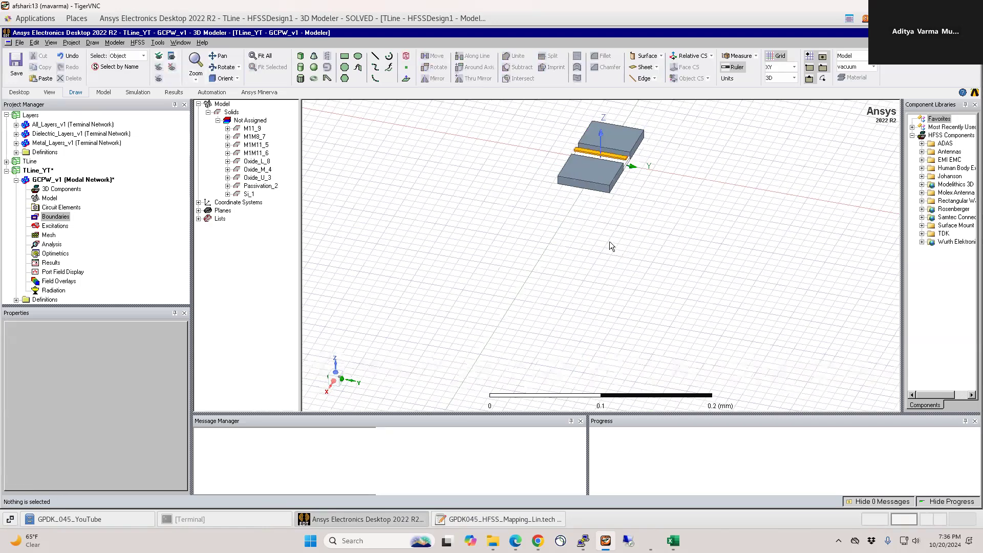
alt+drag(616, 199, 569, 234)
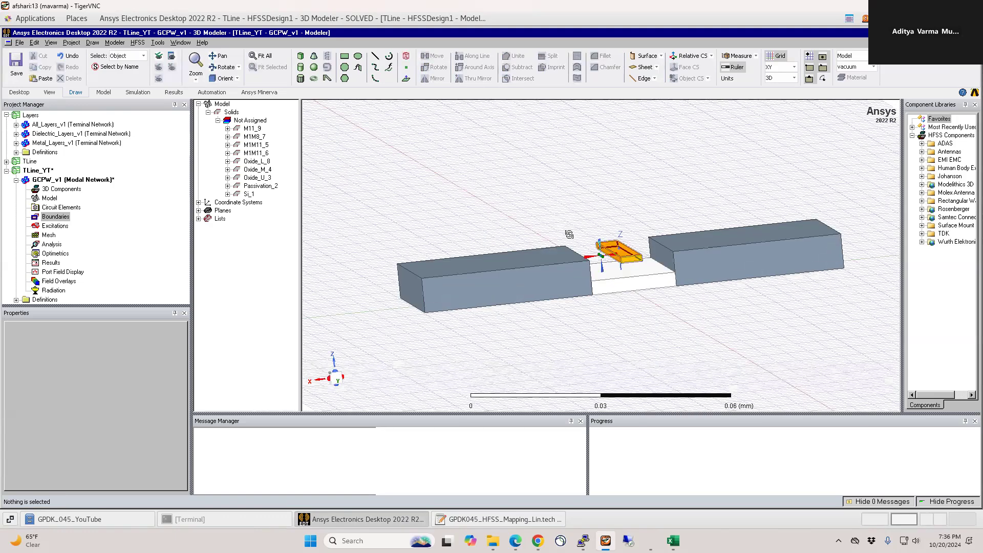
Assign GPDK045_Silicon to Si_1 and GPDK045_Passivation to Passivation_2.
right_click(249, 195)
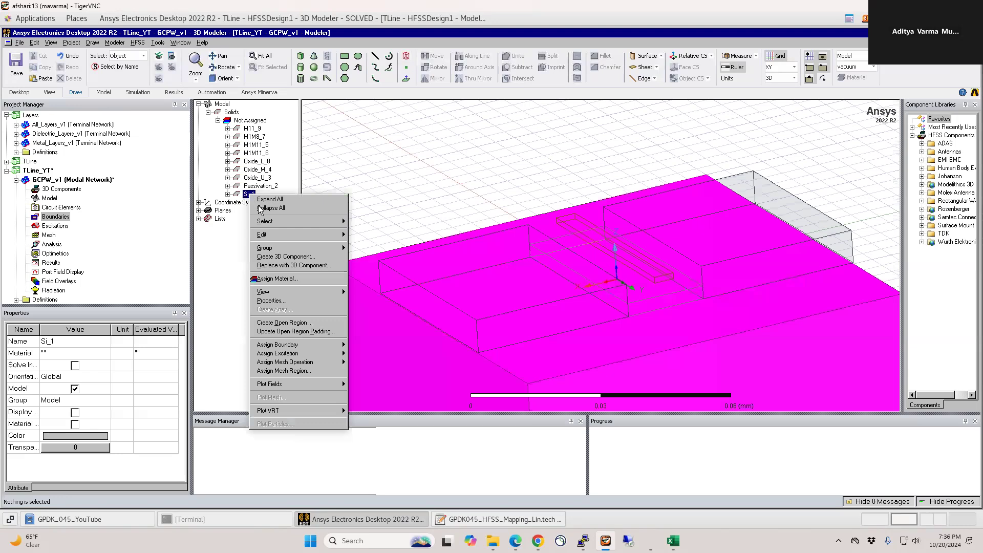
click(284, 279)
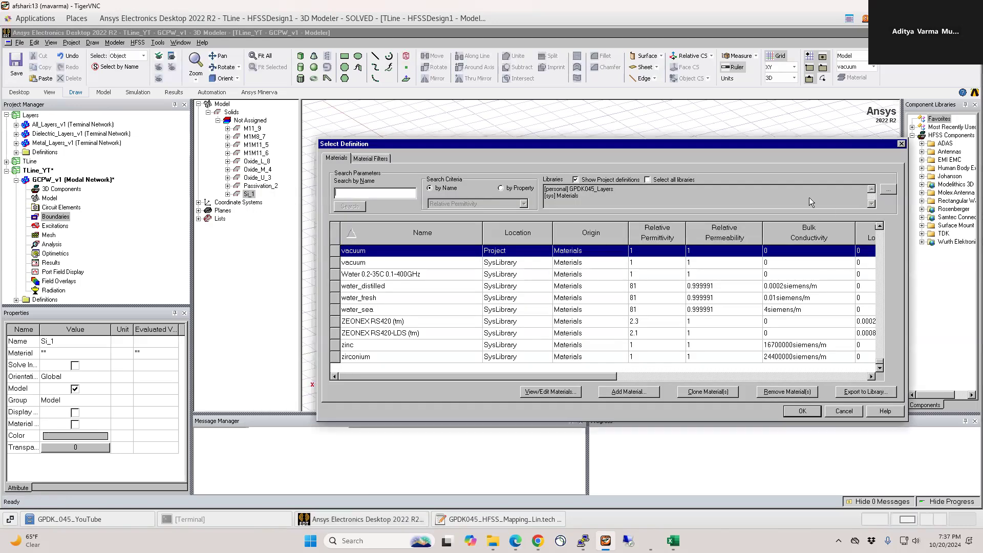
click(889, 191)
click(908, 202)
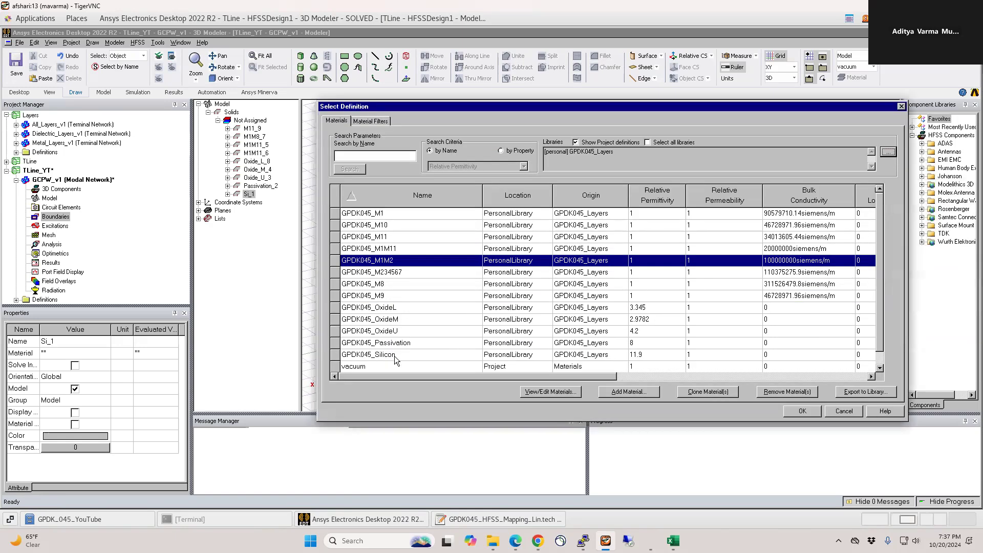
double_click(394, 355)
right_click(260, 185)
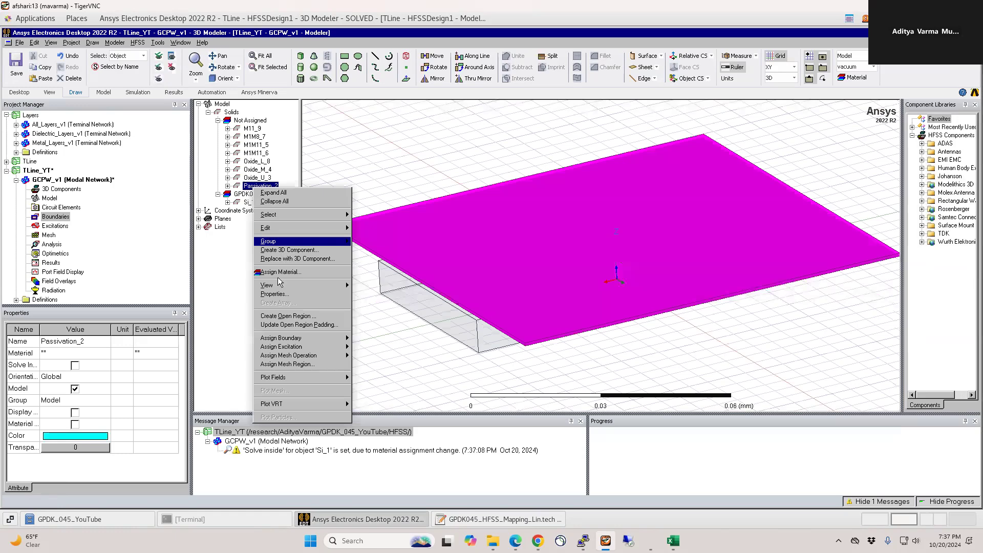
click(346, 281)
click(891, 157)
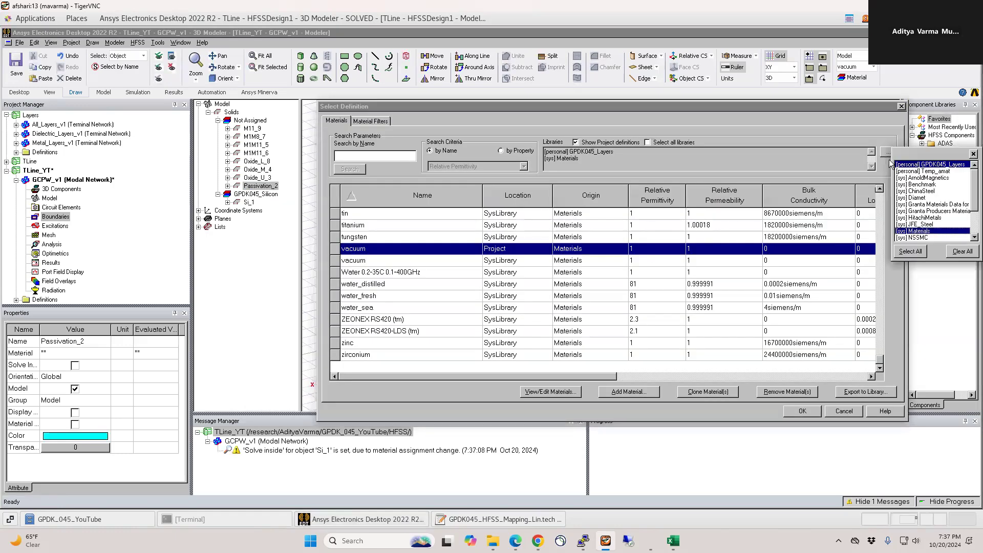
click(908, 164)
double_click(396, 344)
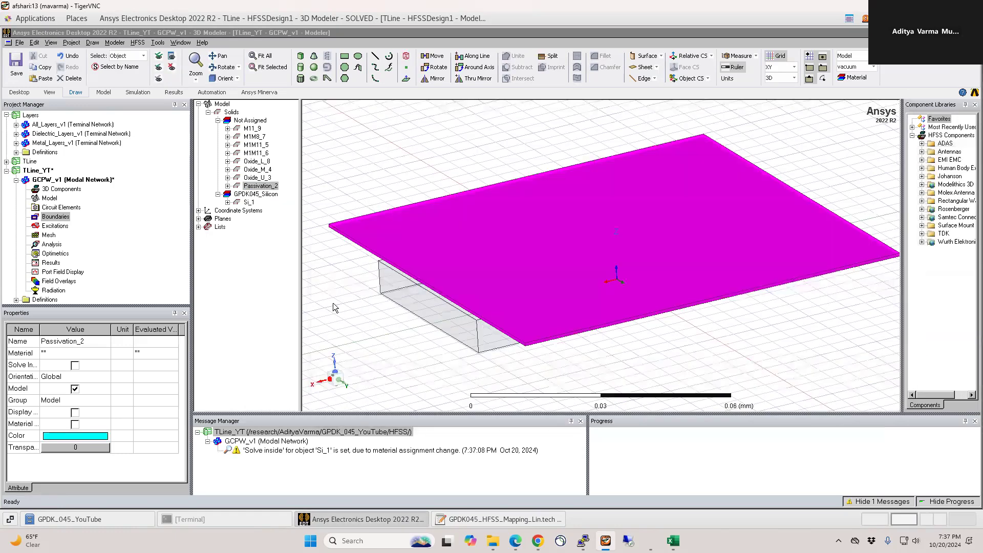
Assign GPDK045_OxideU, GPDK045_OxideM and GPDK045_OxideL to Oxide_U_3, Oxide_M_4 and Oxide_L_8.
right_click(258, 177)
click(279, 263)
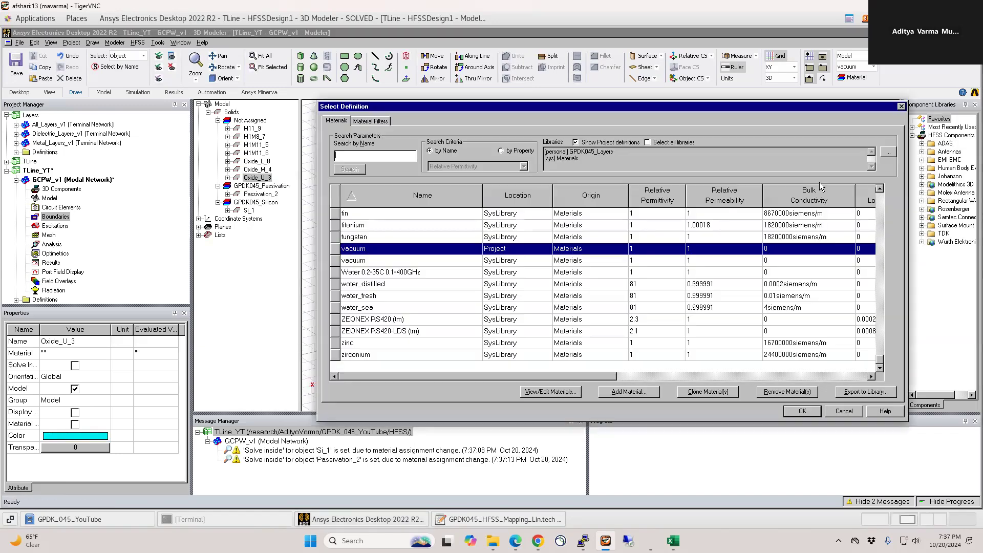
click(888, 153)
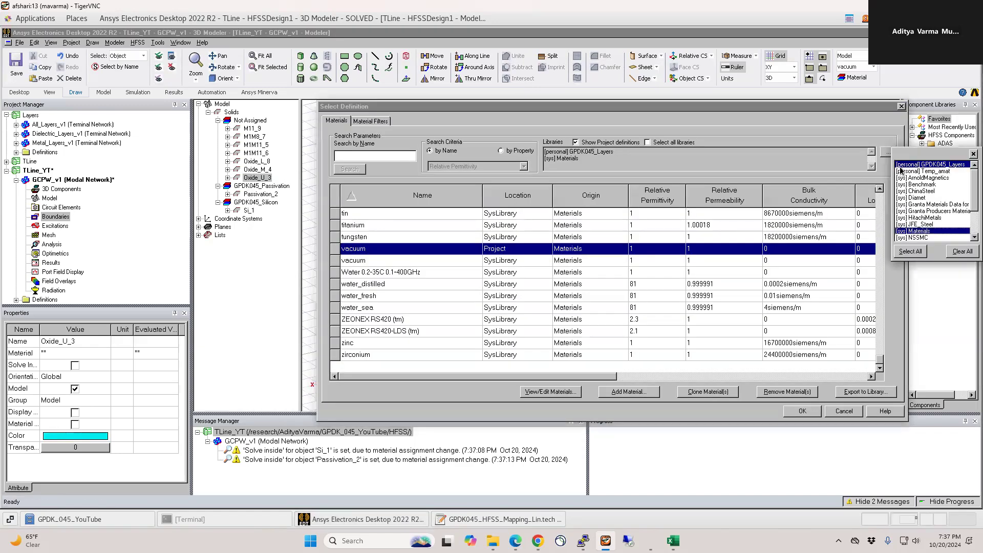
click(902, 164)
double_click(398, 331)
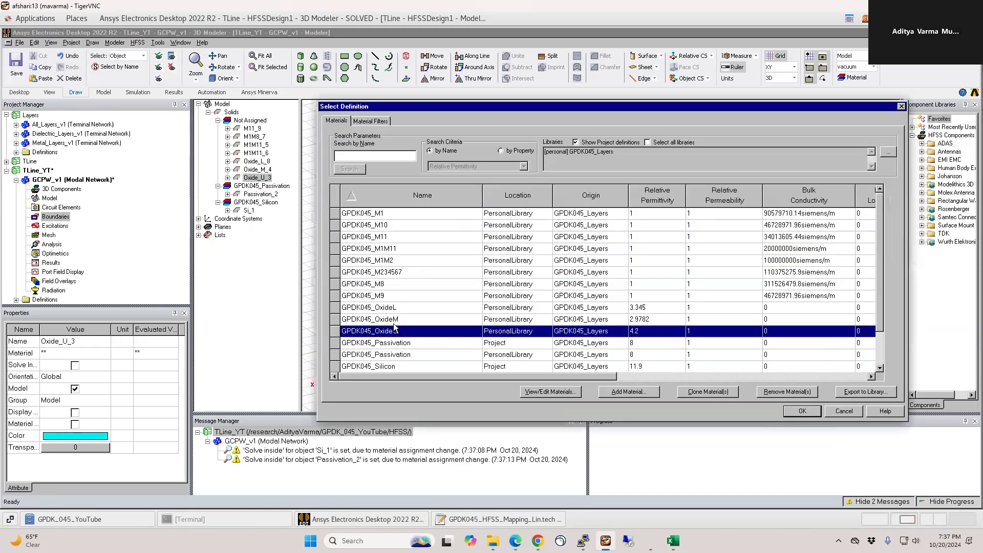
right_click(256, 170)
click(272, 253)
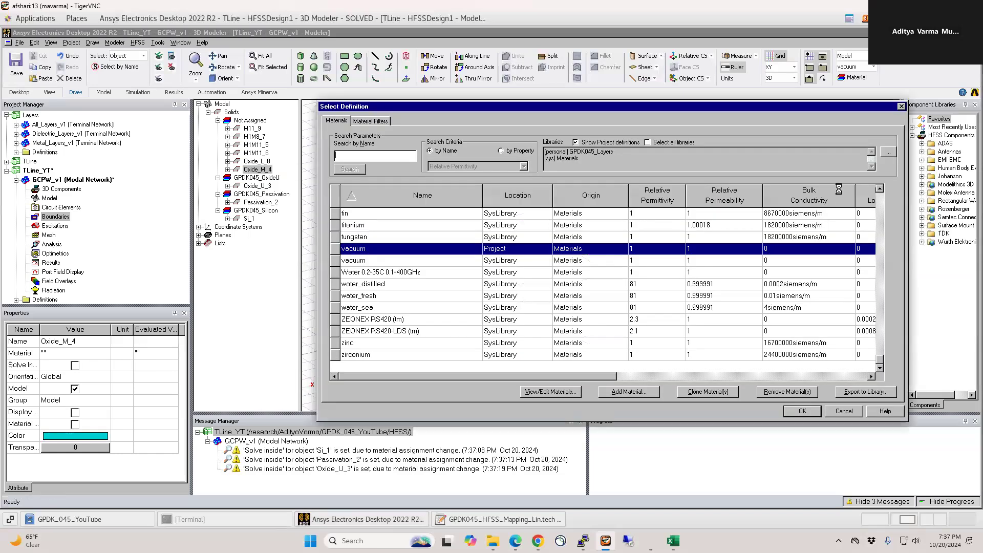
click(887, 152)
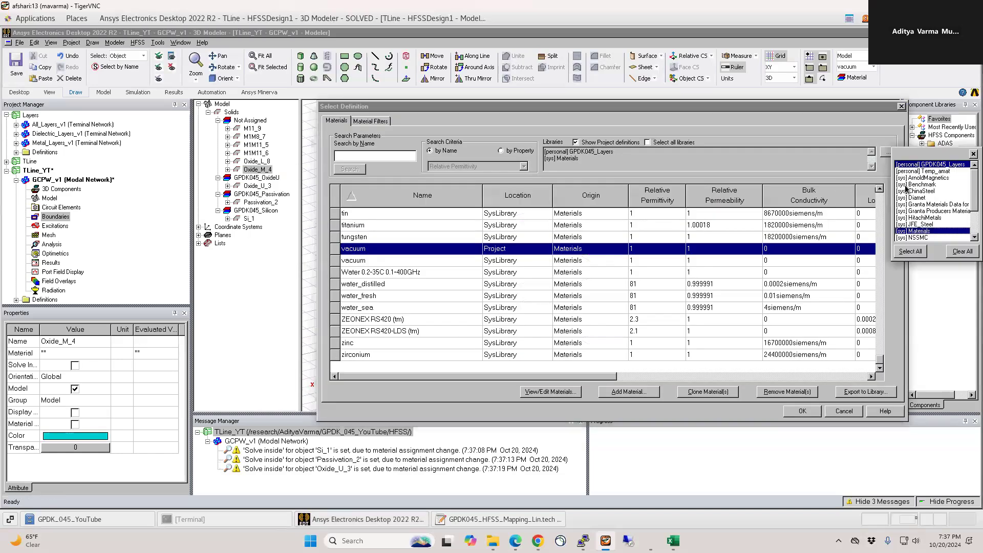
click(924, 167)
double_click(391, 322)
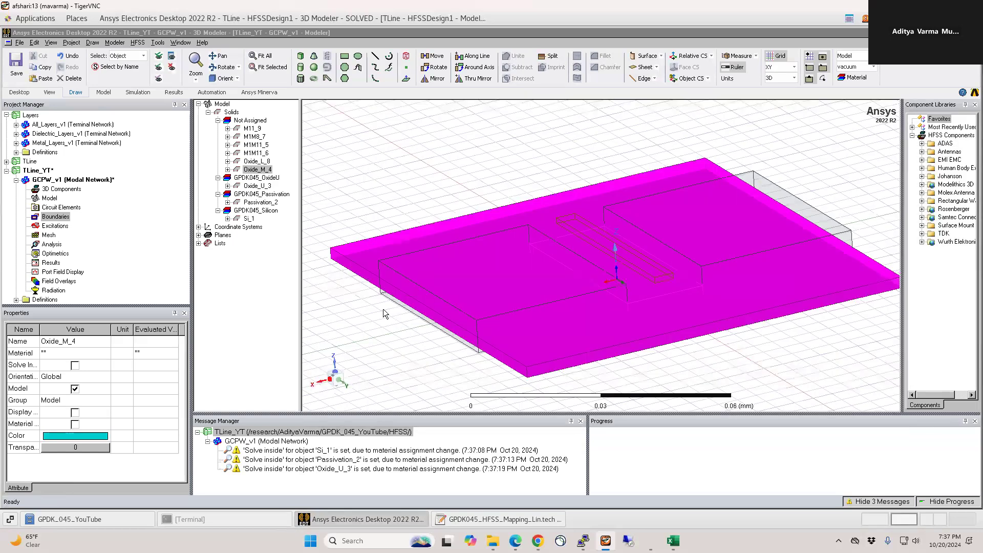
right_click(258, 162)
click(272, 245)
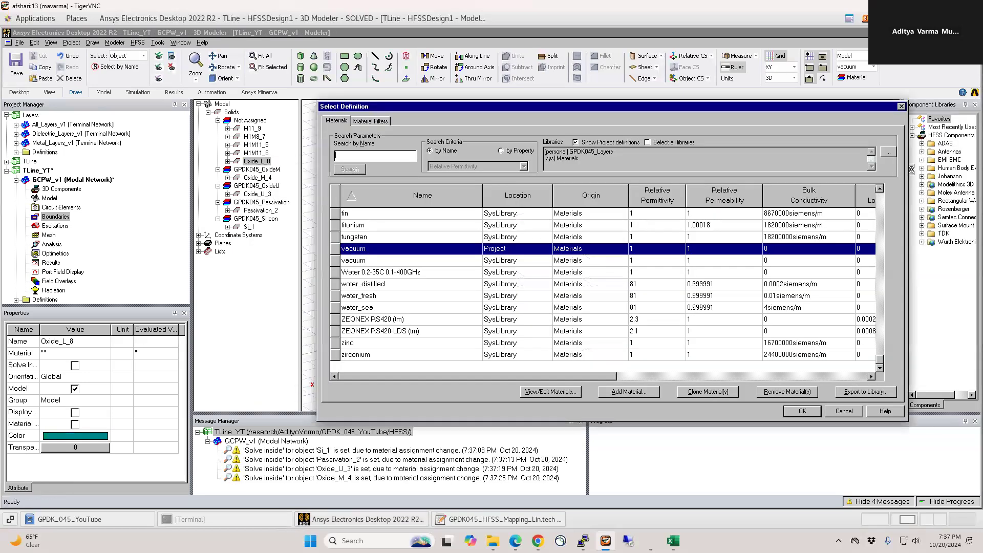
click(888, 151)
click(924, 163)
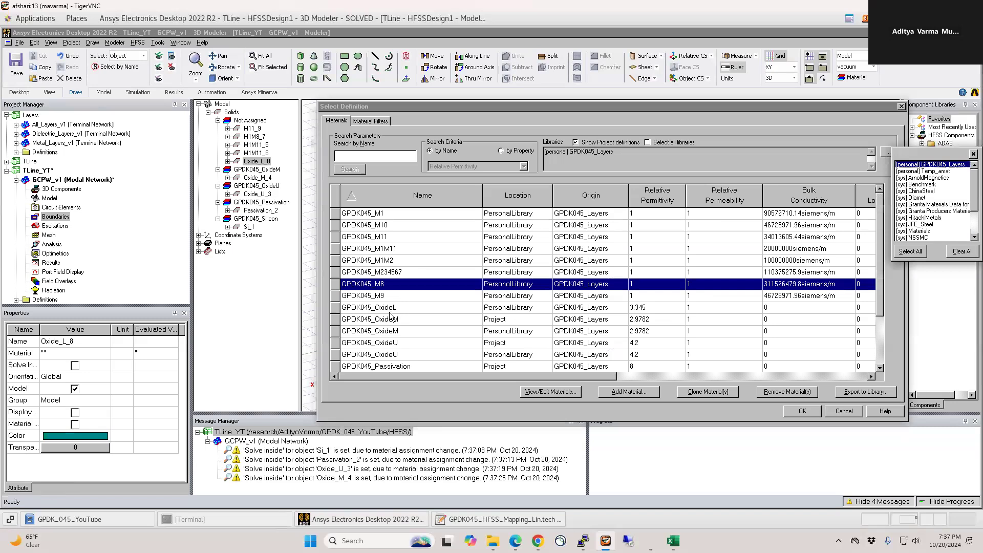
double_click(391, 308)
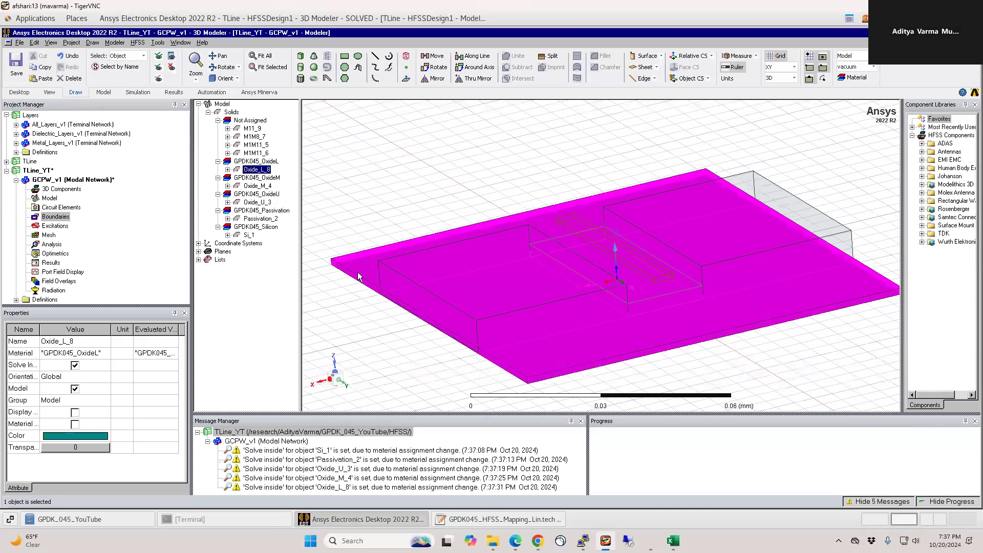
Assign GPDK045_M1M11 to both M1M11_5 and M1M11_6.
right_click(256, 162)
key(Escape)
right_click(251, 153)
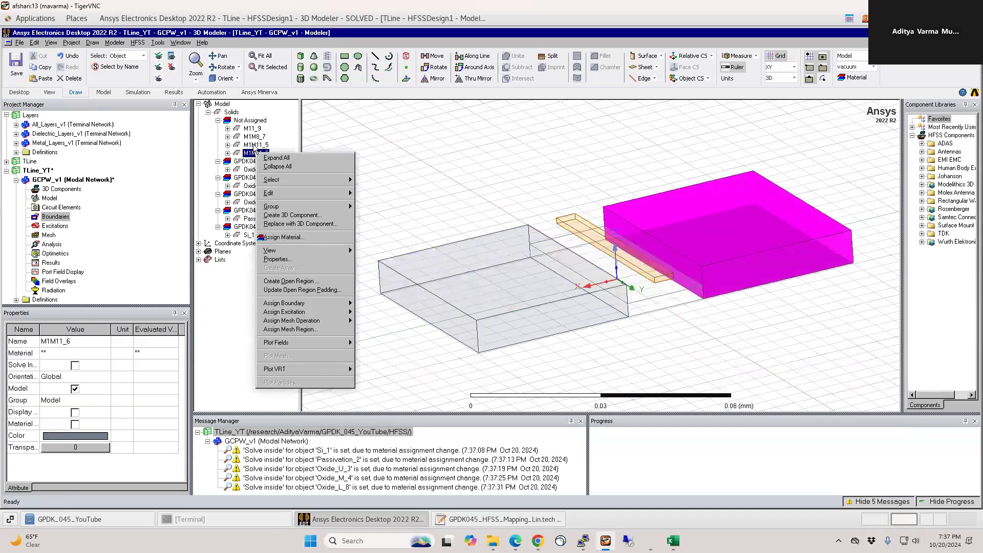
key(Escape)
ctrl+click(256, 144)
right_click(251, 146)
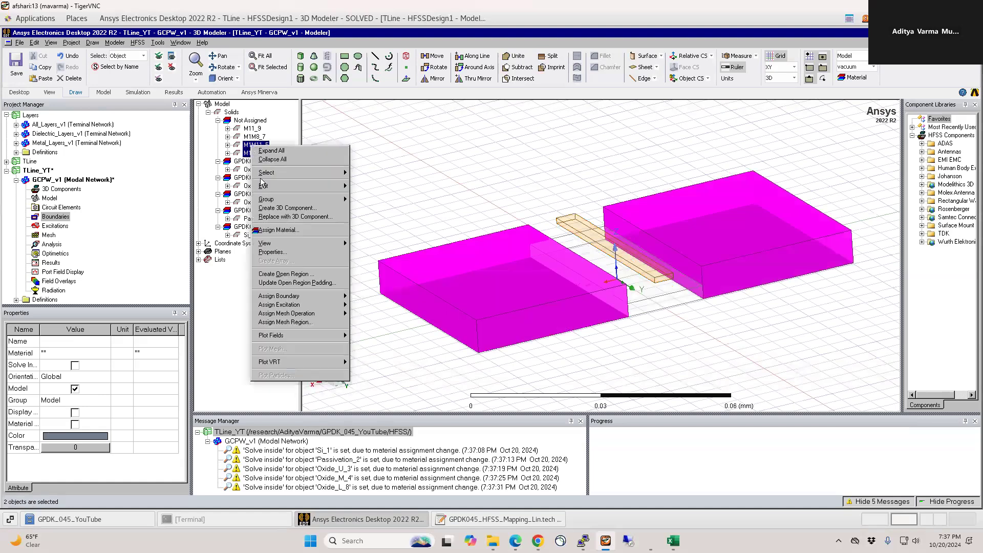
click(277, 230)
click(887, 152)
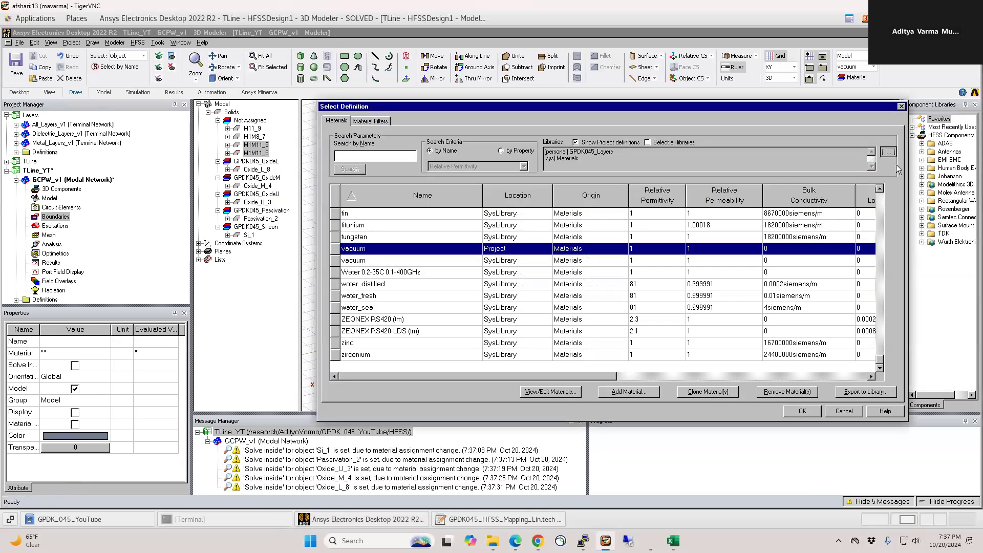
click(913, 165)
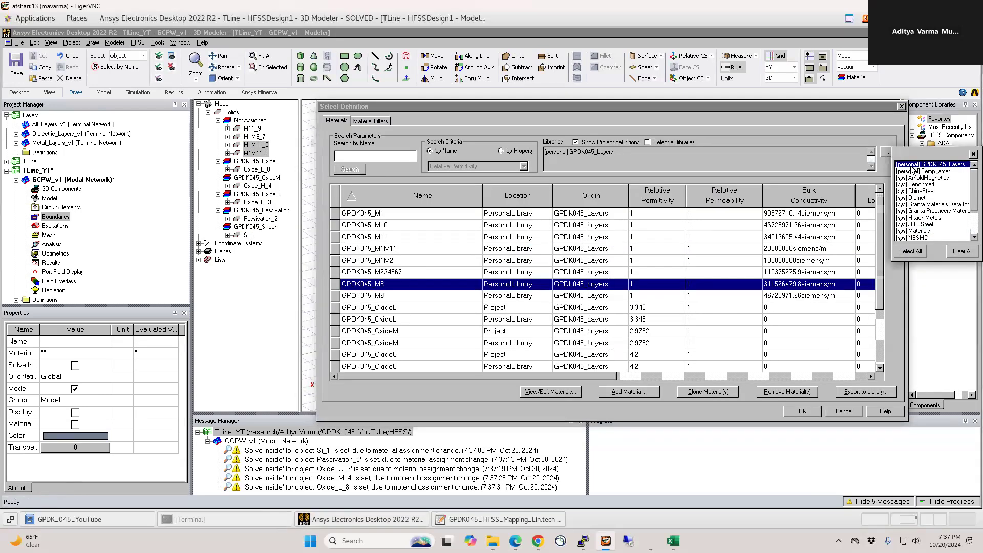
double_click(398, 249)
click(260, 137)
Assign GPDK045_M1M2 to the M1M8_7 solid.
right_click(259, 137)
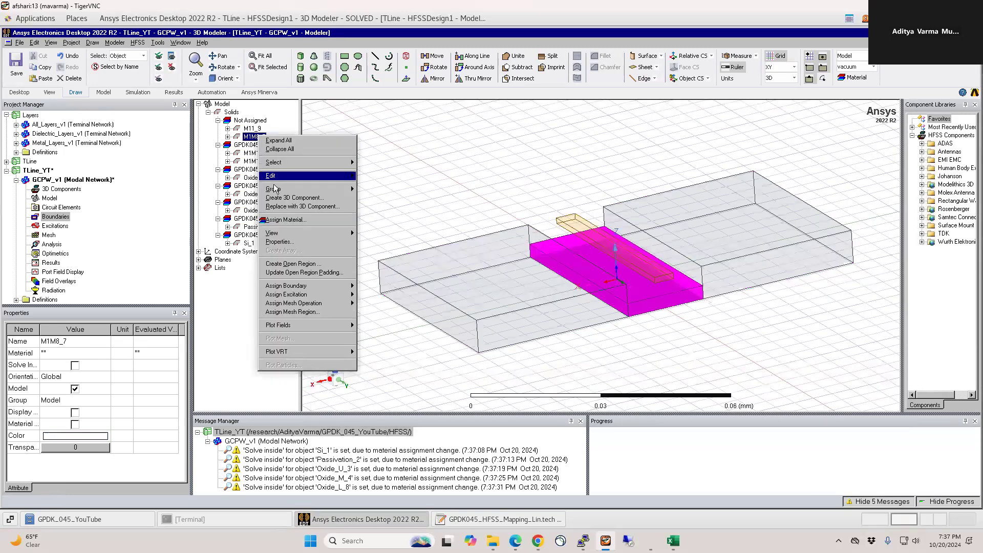
click(277, 223)
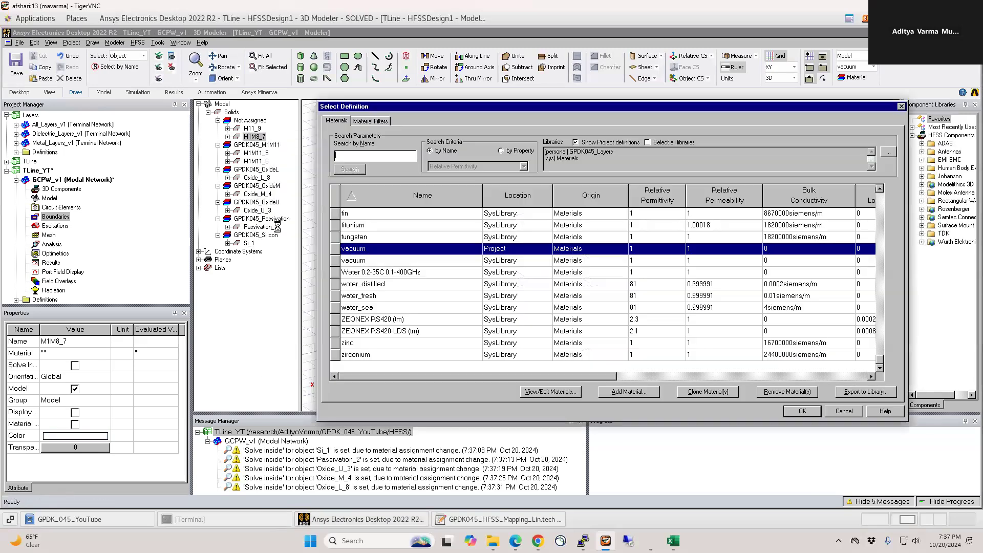
click(893, 156)
click(927, 165)
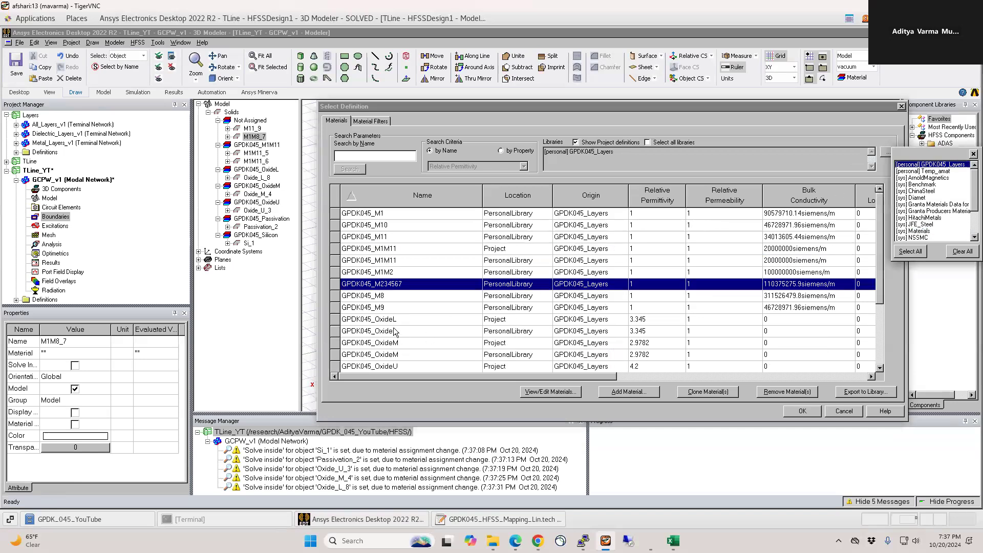
click(394, 274)
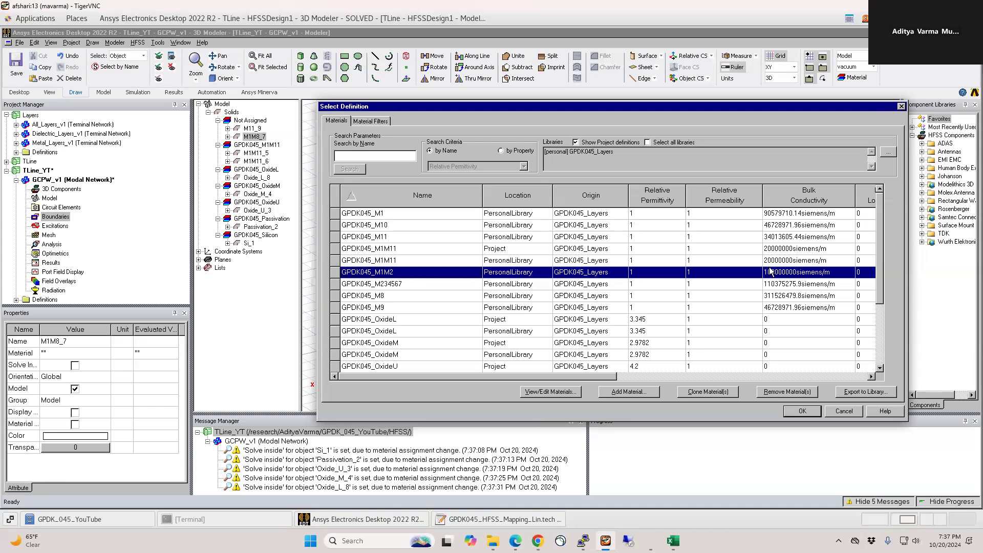
double_click(391, 275)
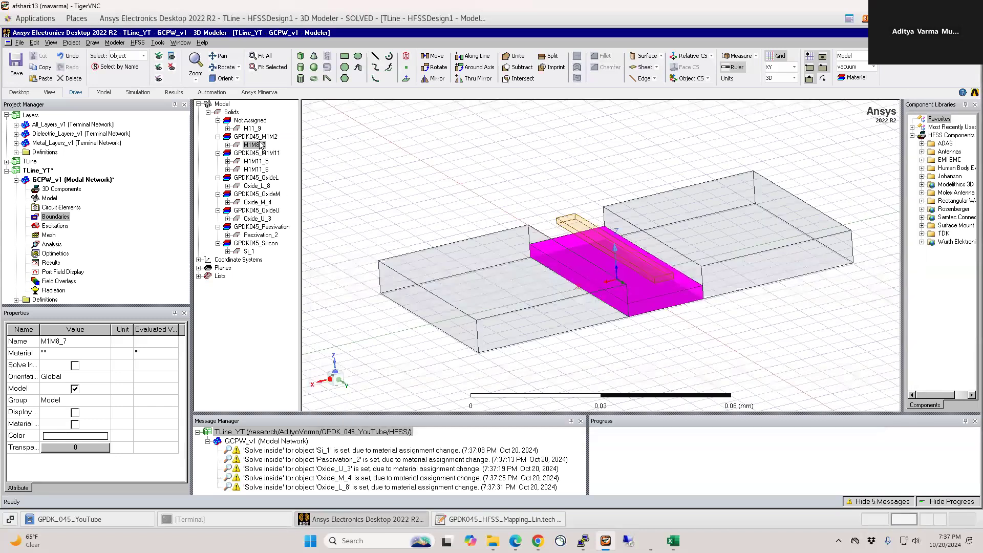
Assign GPDK045_M11 to the M11_9 solid.
right_click(252, 128)
click(275, 215)
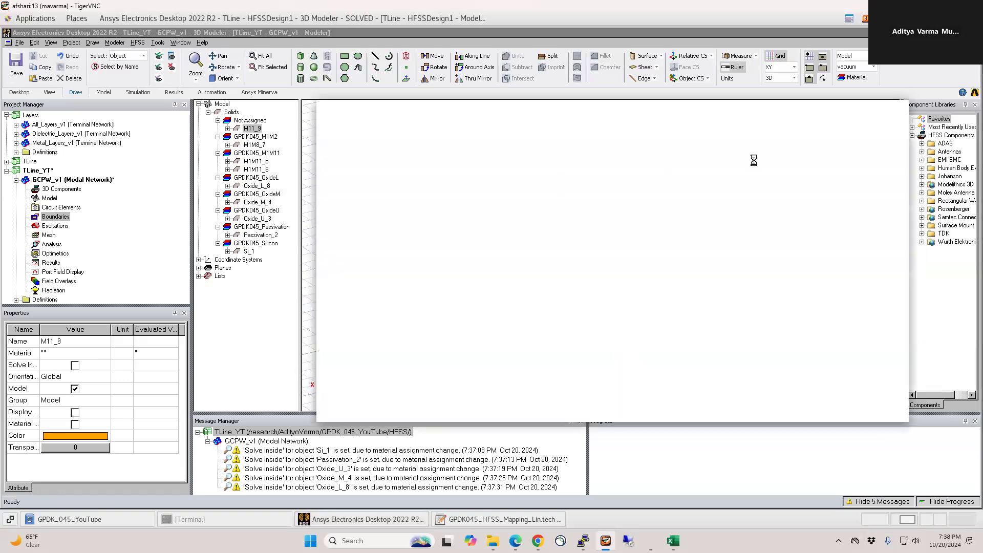
click(888, 153)
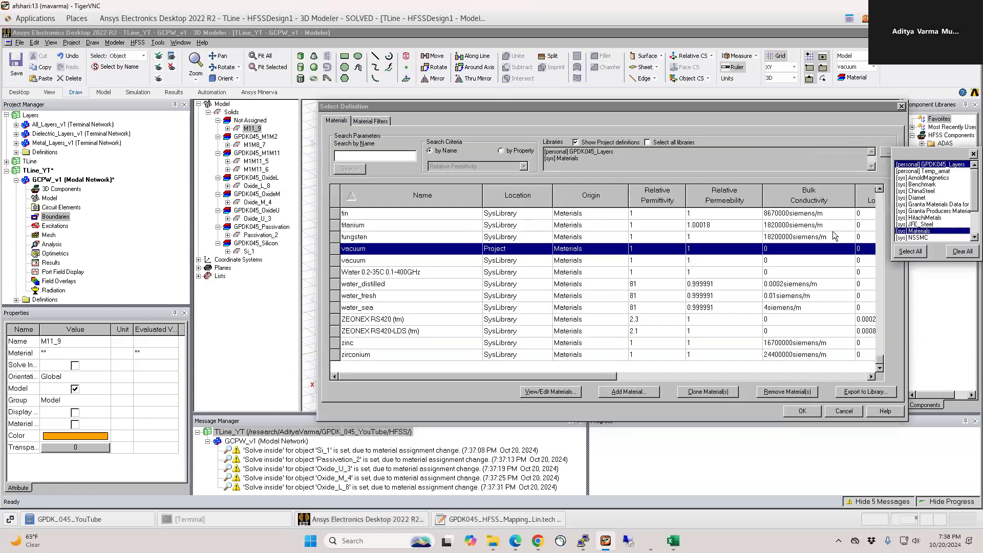
click(944, 165)
double_click(386, 237)
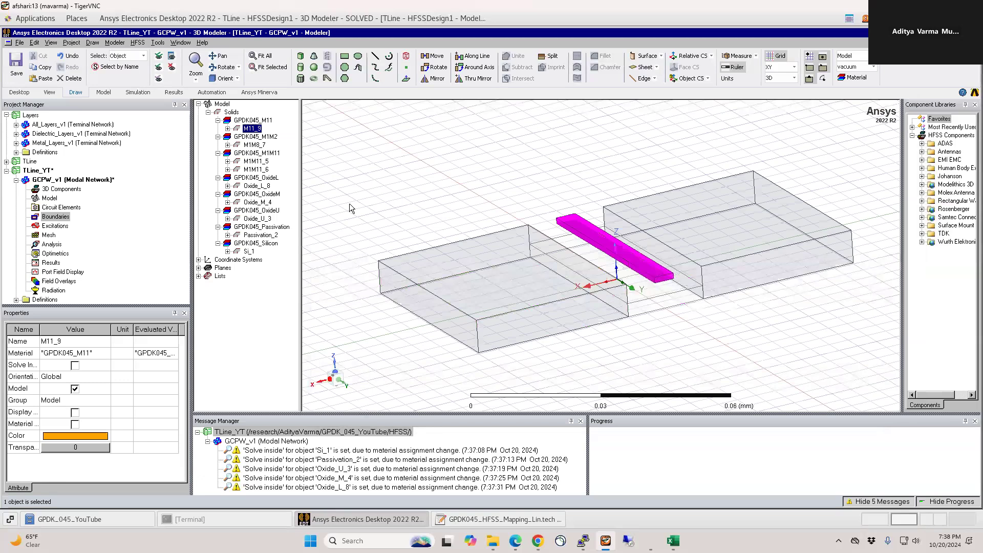
Review the materials of all nine solids, from M11_9 down to Si_1.
click(260, 129)
click(255, 145)
click(258, 161)
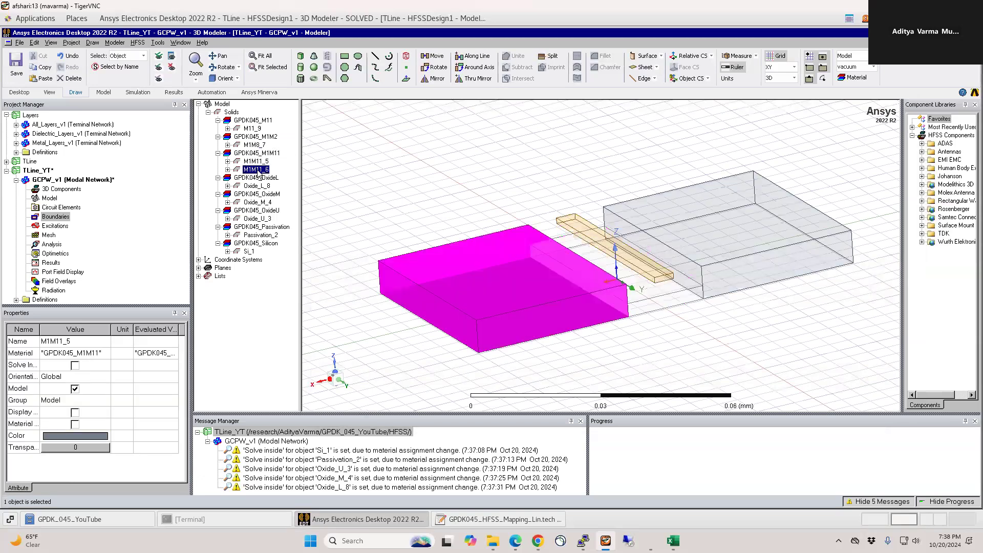
click(258, 169)
click(258, 186)
click(259, 203)
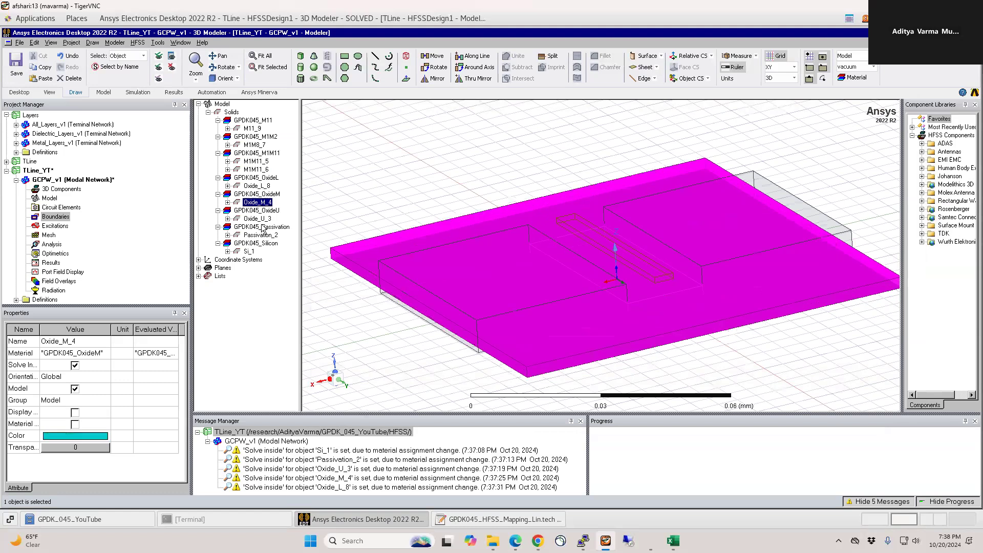
click(257, 219)
click(260, 235)
click(249, 252)
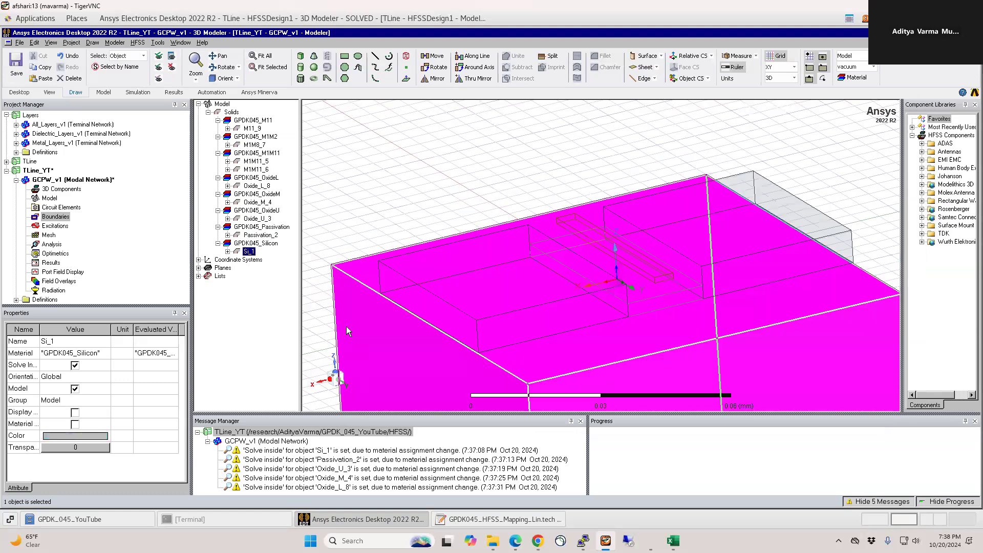
click(371, 161)
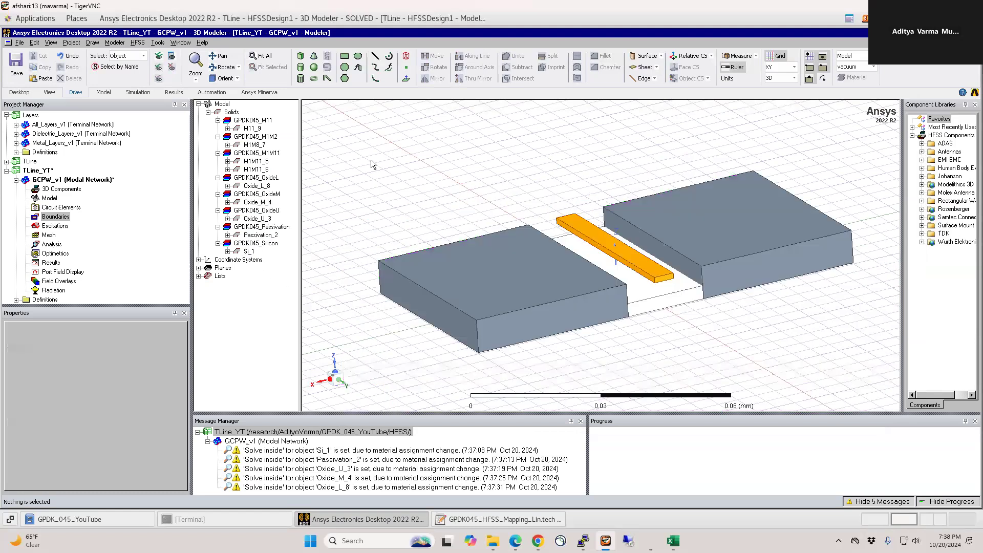
Clear the Message Manager warnings, fit the whole model, and select the silicon block.
right_click(334, 432)
click(353, 437)
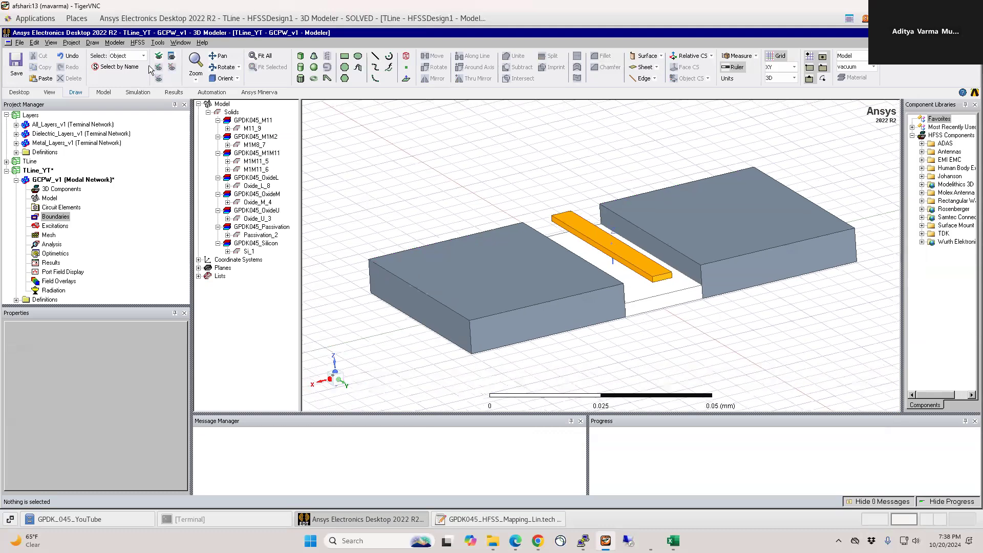
click(159, 55)
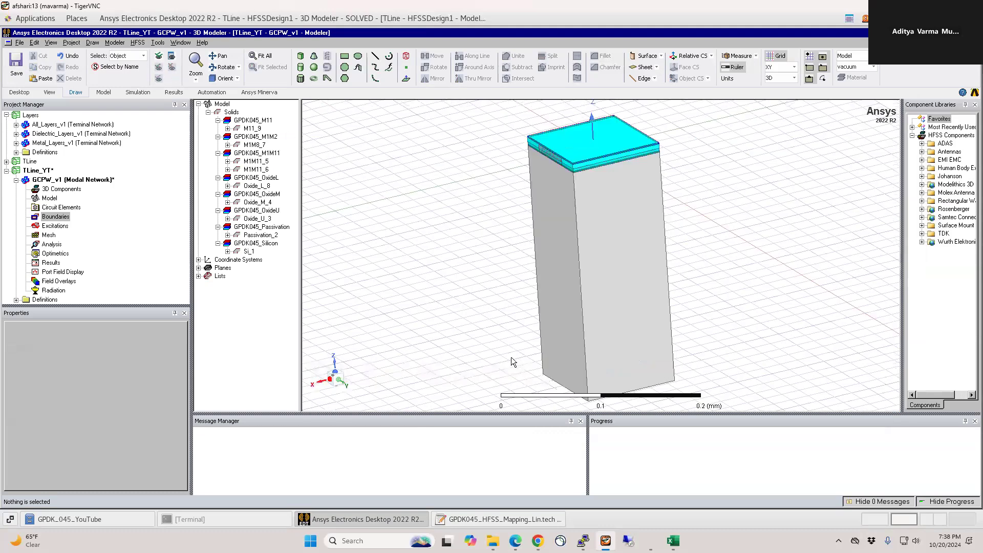
scroll(497, 169, up, 2)
scroll(589, 251, up, 1)
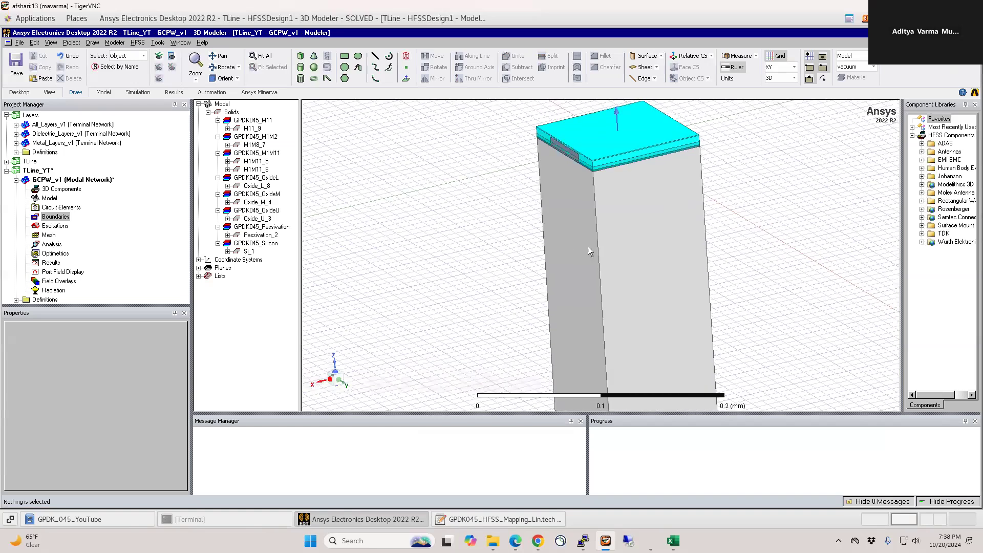
click(573, 262)
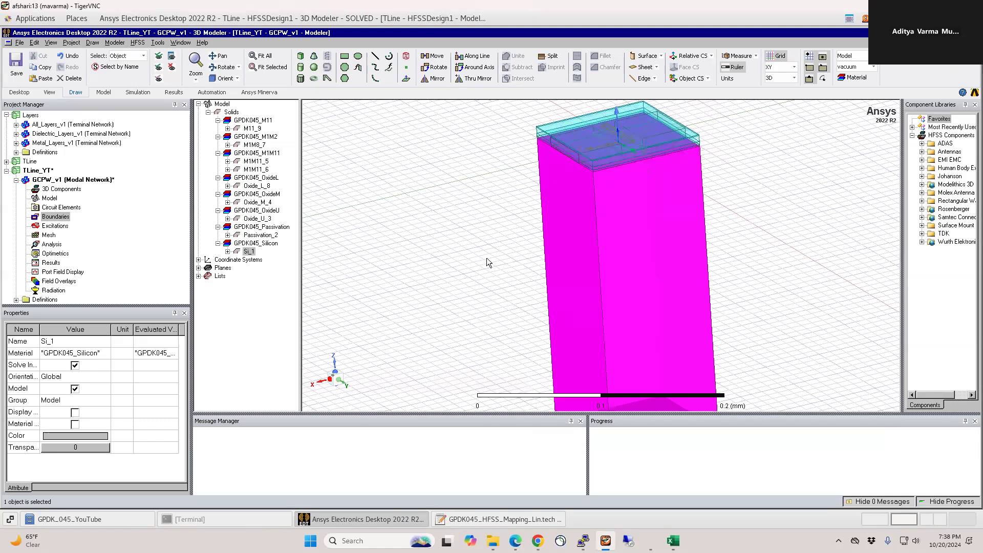
Delete the silicon substrate Si_1 and fit the remaining layers in view.
click(512, 241)
click(560, 246)
key(Delete)
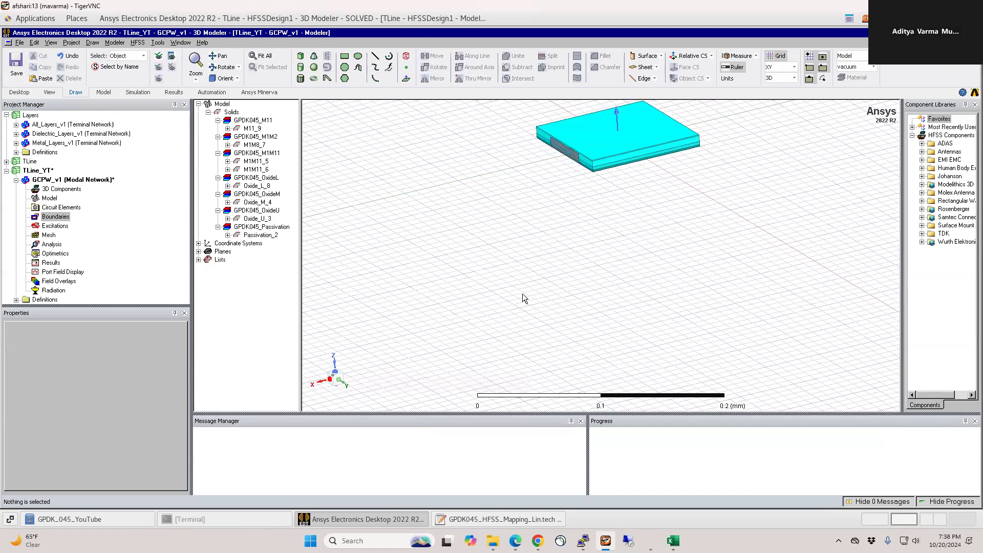
key(ctrl+d)
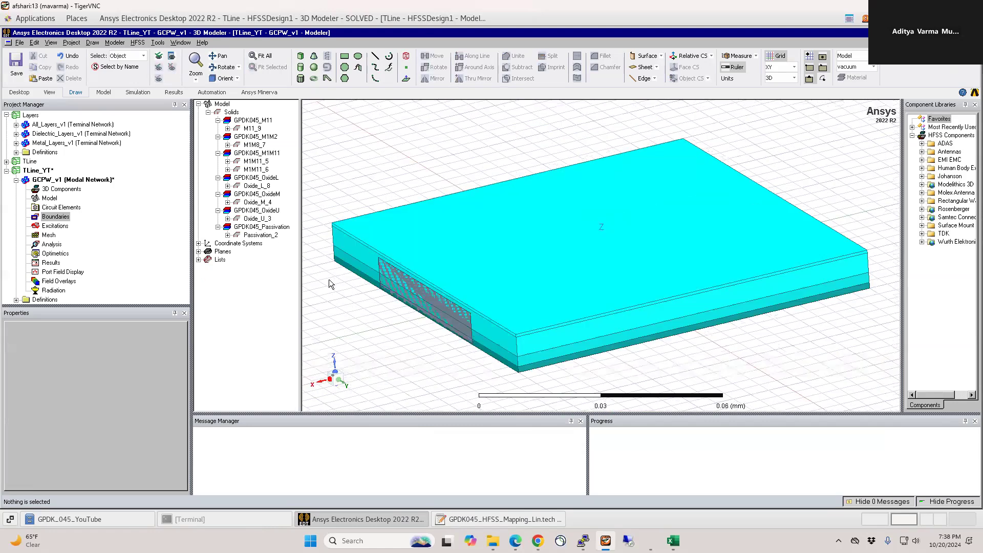
Set the transparency of all four remaining layer objects to 1.
key(ctrl+a)
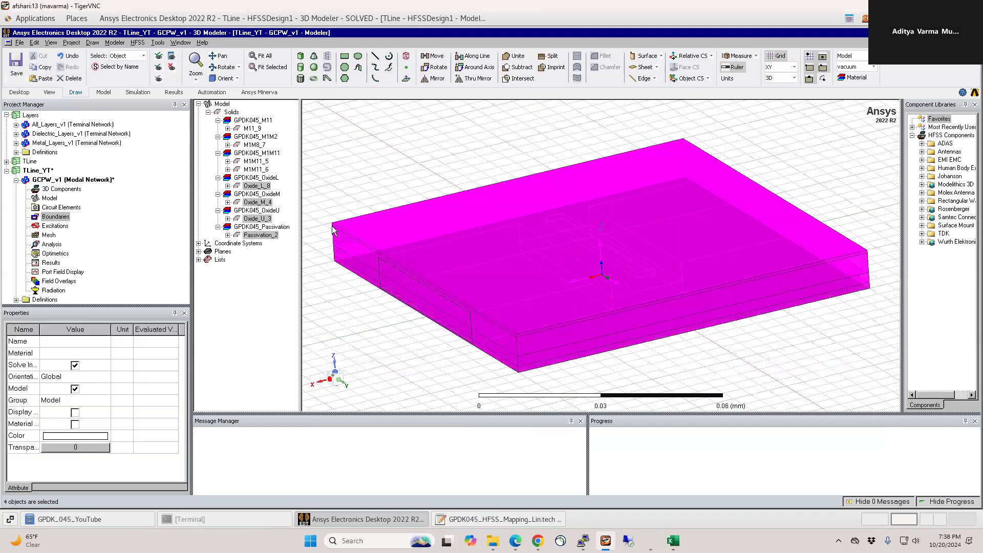
click(77, 448)
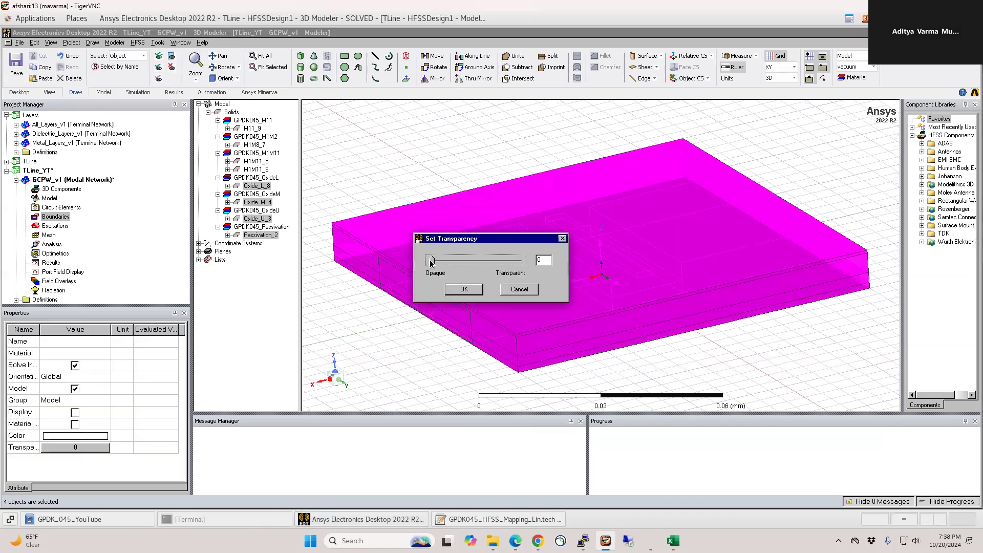
drag(433, 261, 544, 264)
click(464, 289)
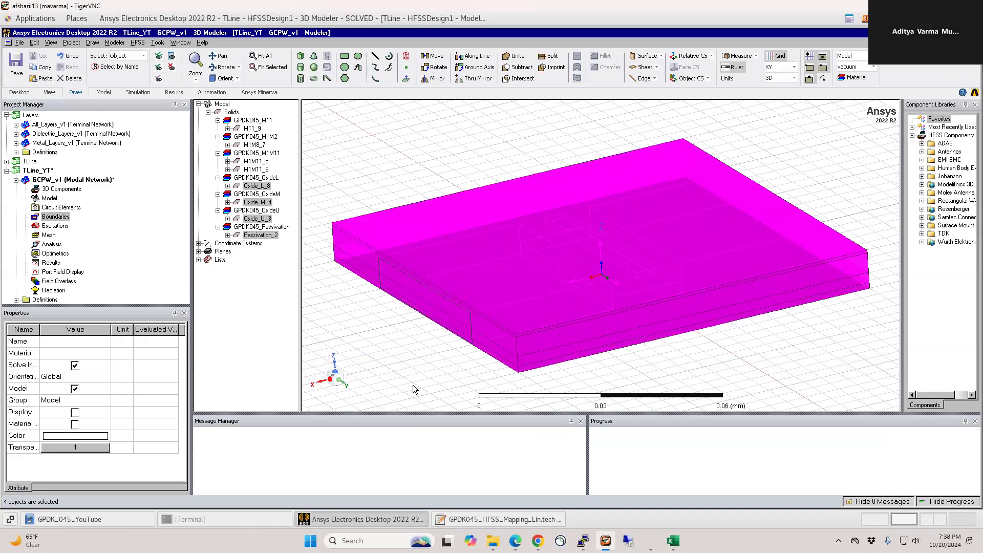
Hide the oxide and passivation layers so only the metal strips remain.
click(716, 346)
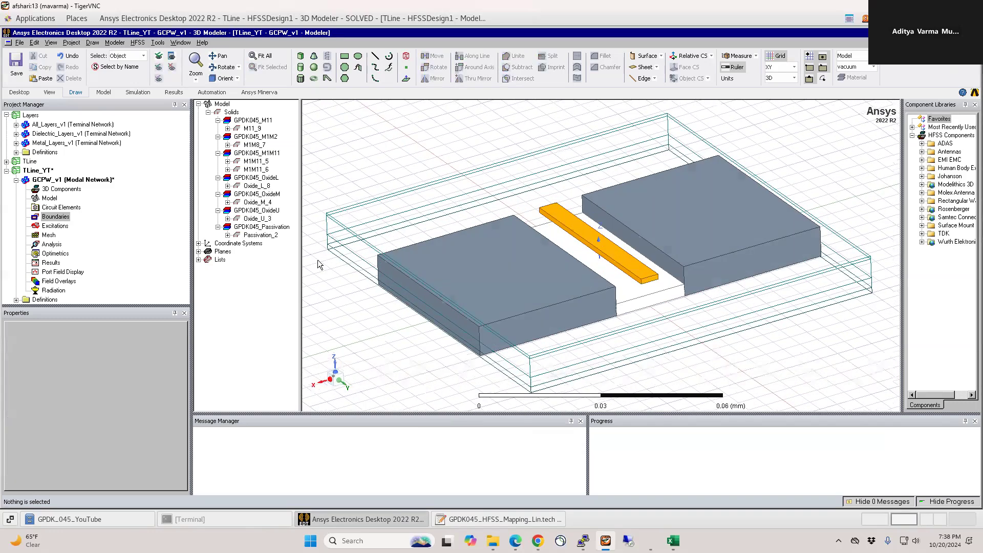
key(ctrl+a)
click(172, 67)
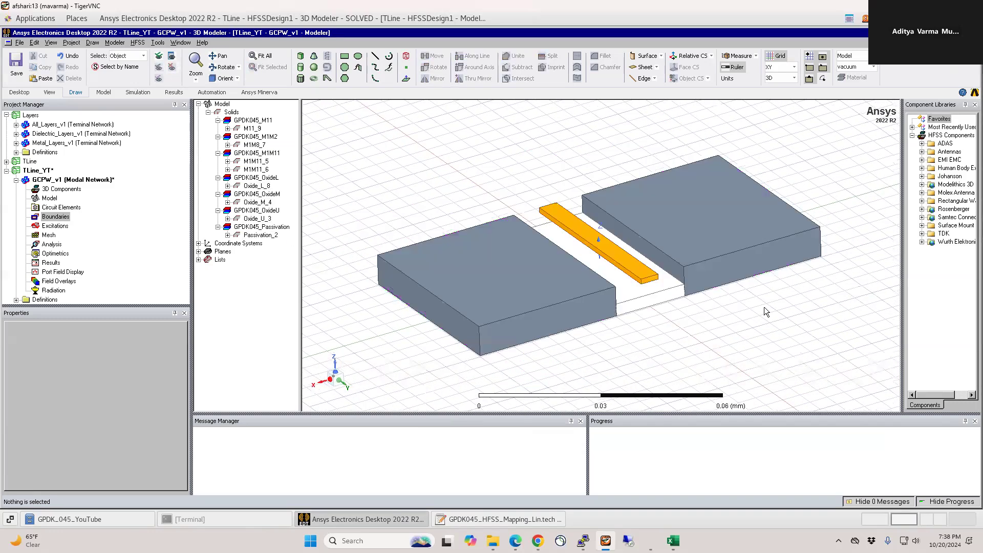
scroll(782, 306, down, 2)
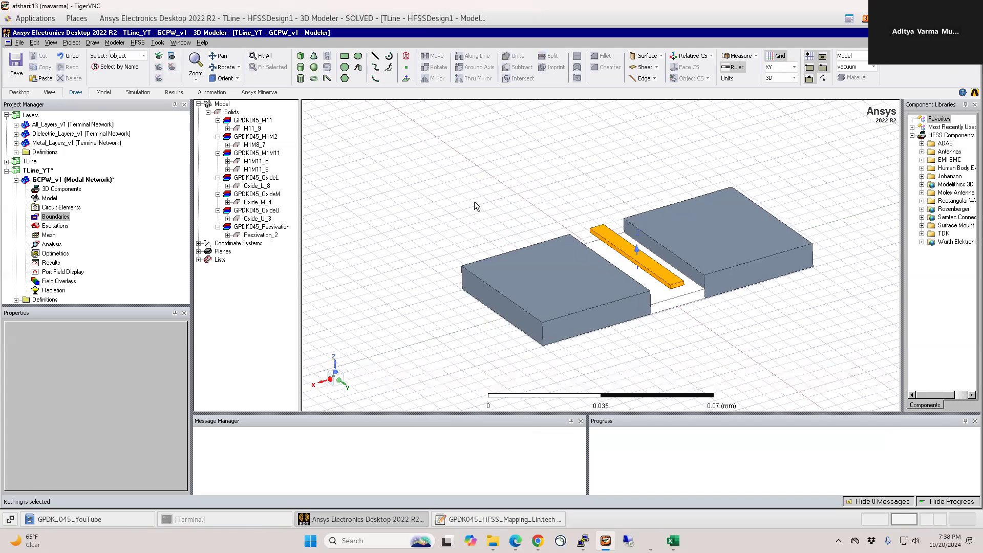
scroll(474, 207, down, 1)
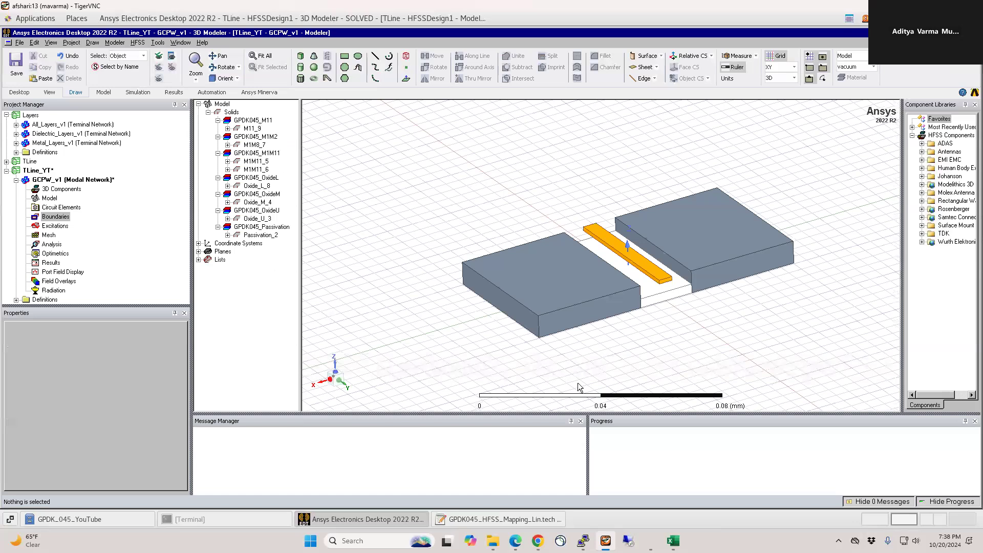
click(301, 56)
click(538, 339)
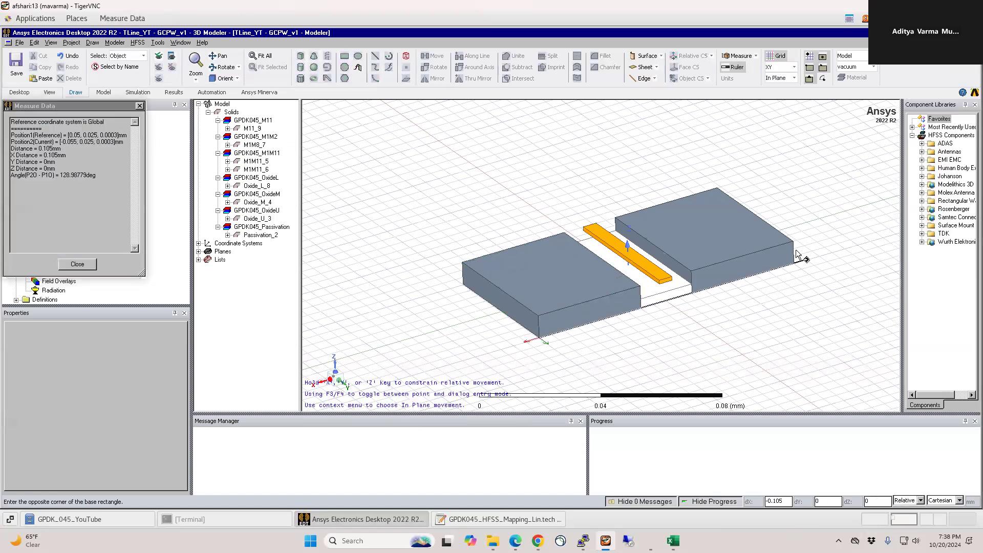
click(794, 68)
click(776, 102)
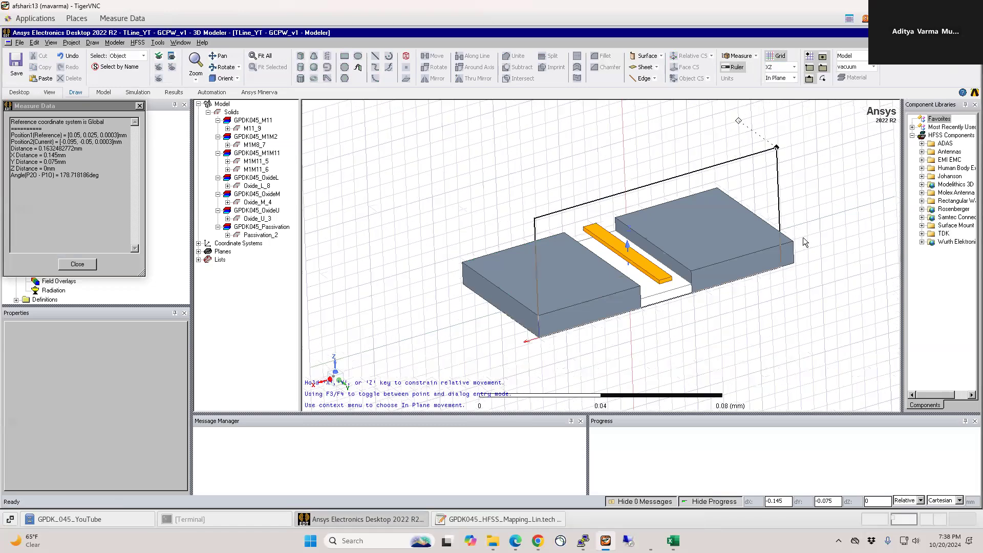
click(808, 251)
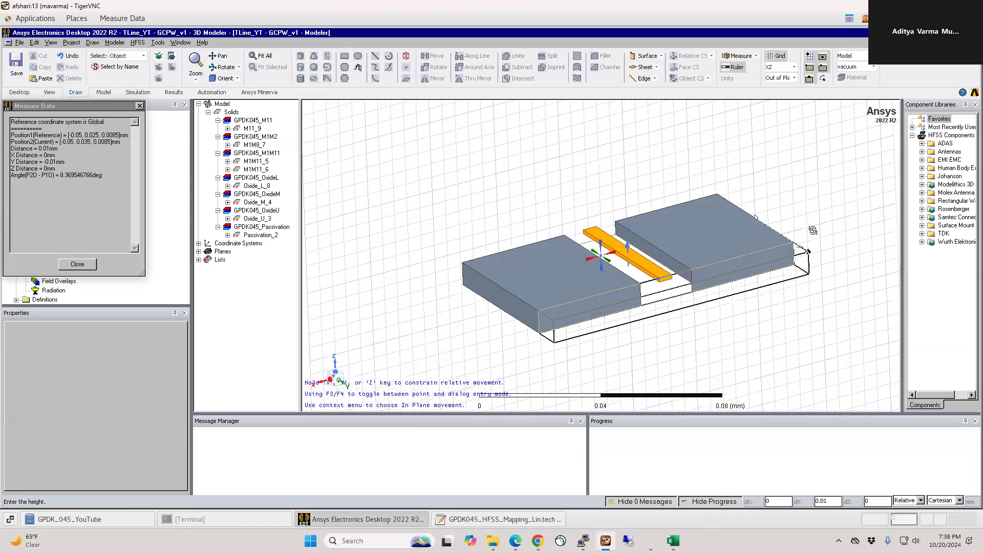
alt+drag(813, 230, 763, 261)
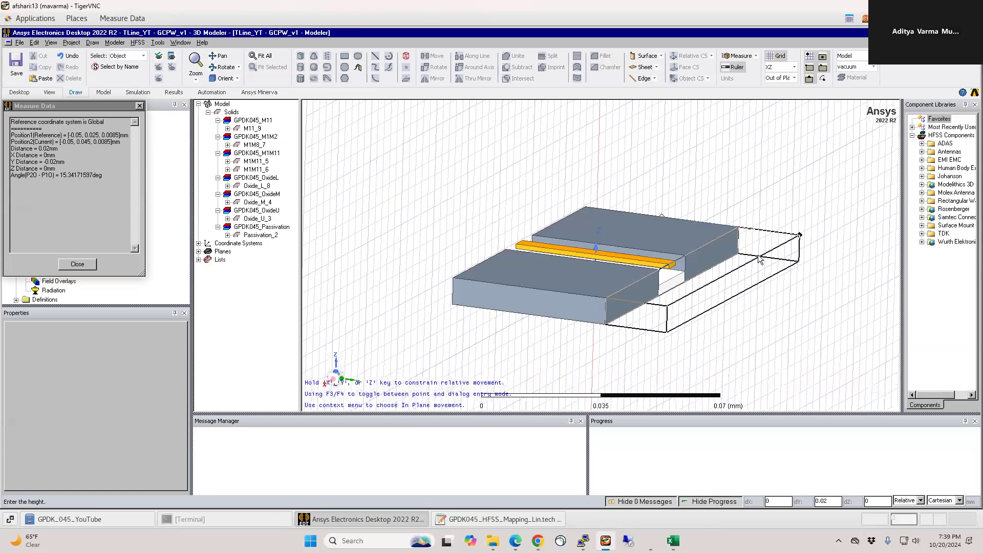
scroll(759, 258, up, 2)
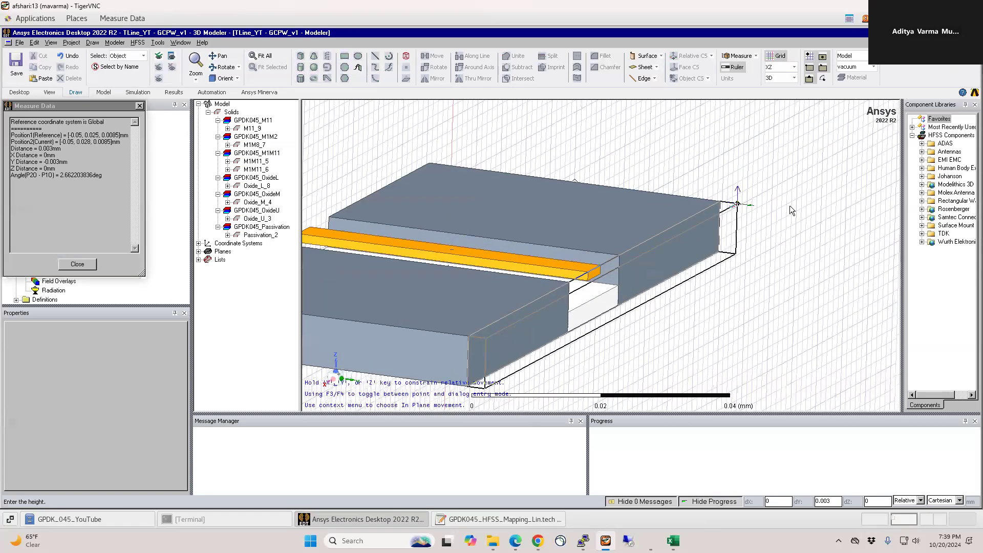
click(801, 205)
click(802, 207)
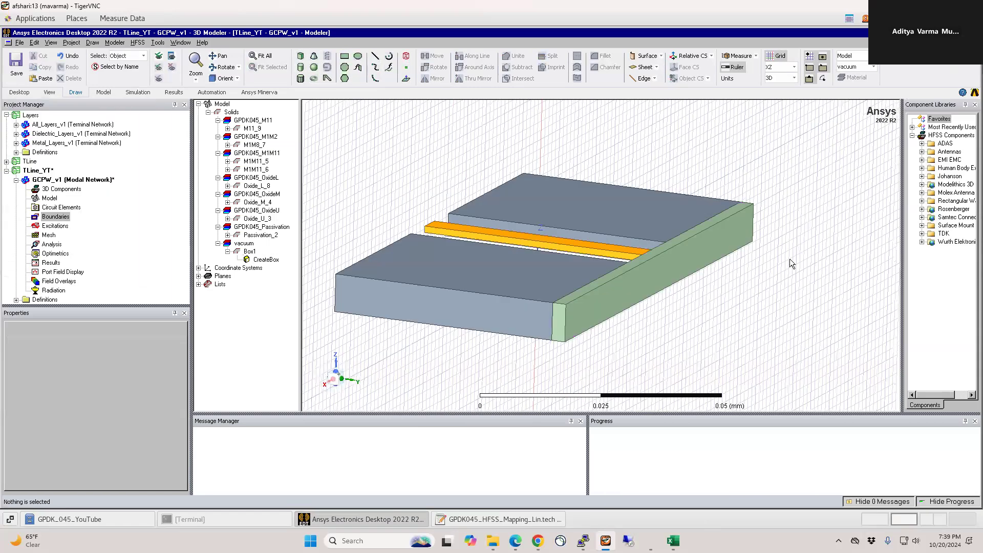
scroll(790, 260, down, 1)
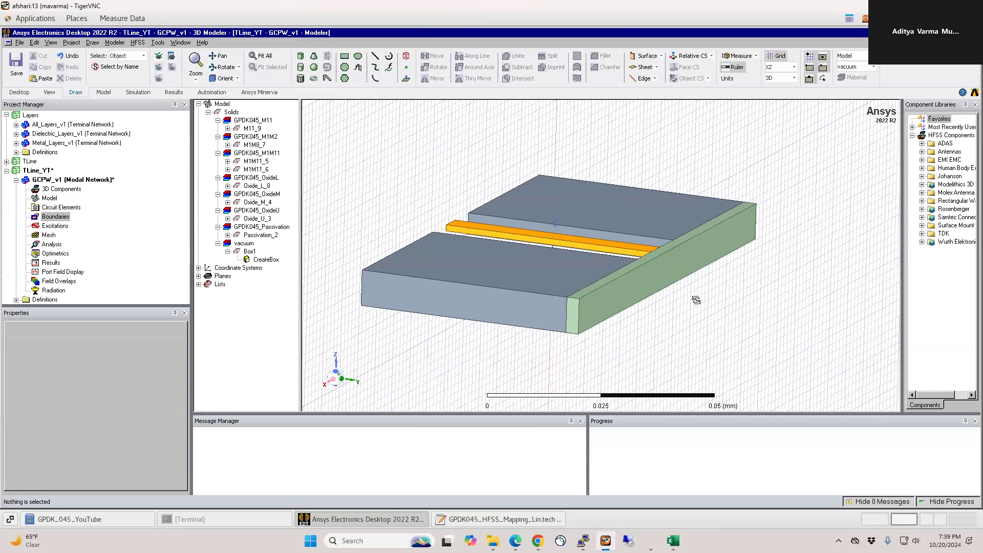
alt+drag(696, 300, 685, 306)
drag(676, 328, 690, 310)
drag(457, 224, 312, 93)
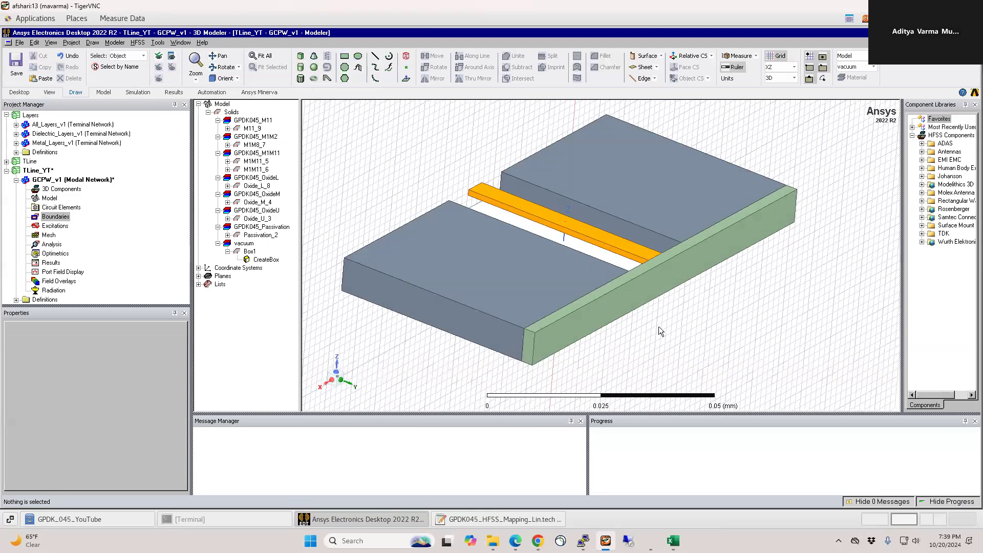
Move the green wall's top face 25u along its normal.
key(f)
click(633, 279)
right_click(387, 149)
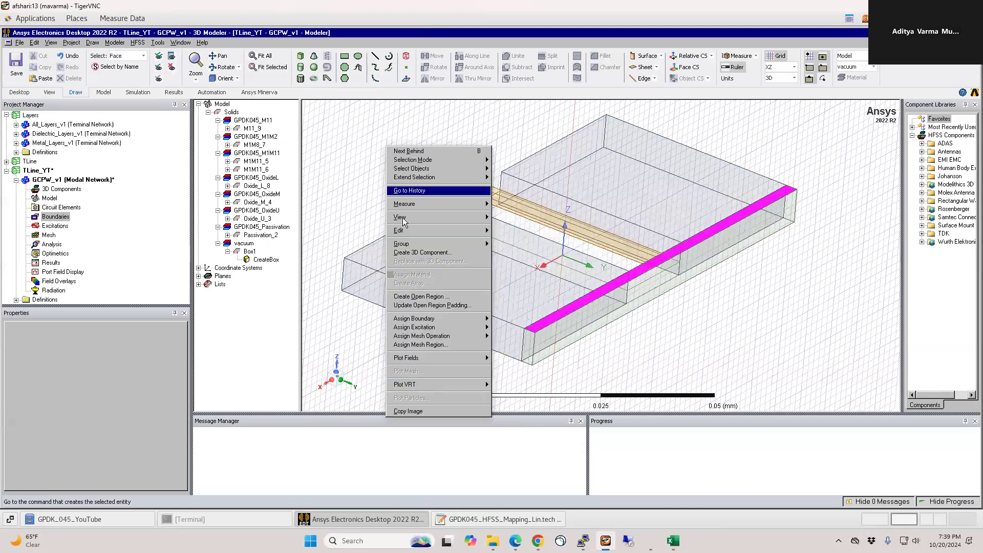
mouse_move(441, 231)
mouse_move(547, 305)
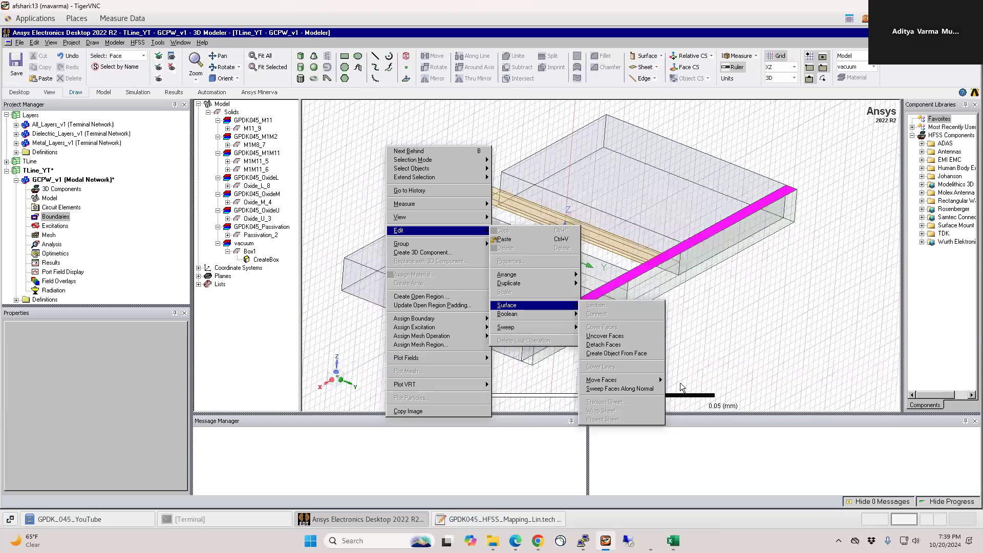
click(682, 381)
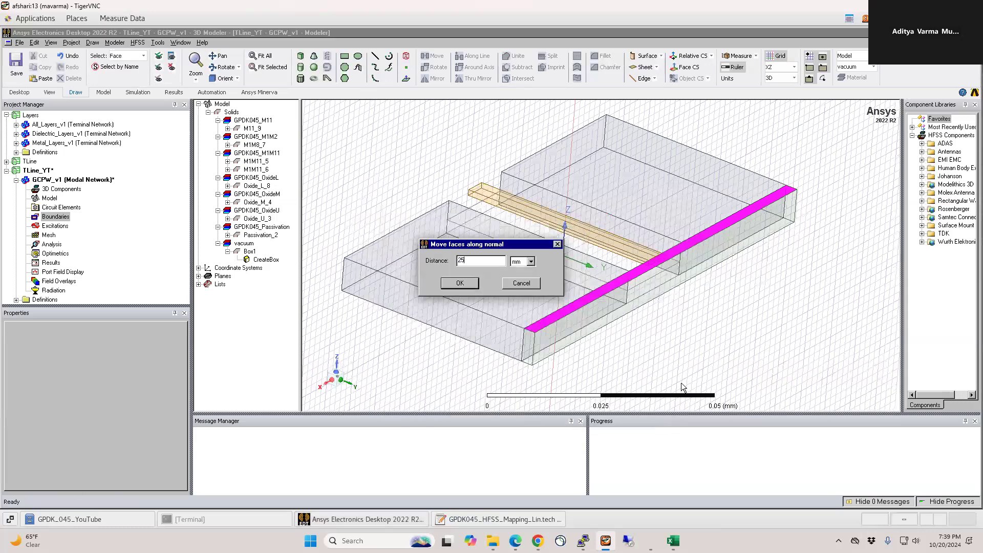
text(25u)
key(Return)
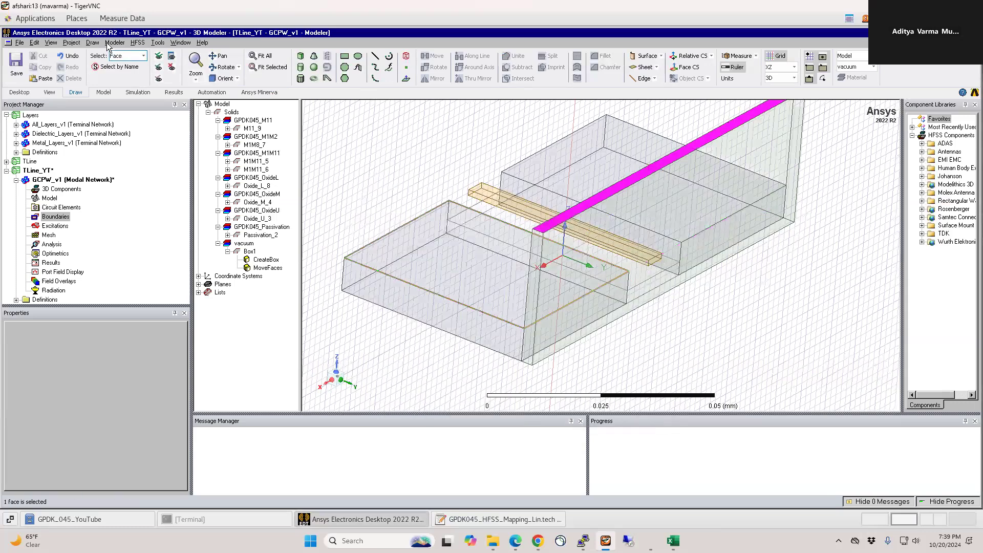
Set the model units to micrometres (um).
click(115, 42)
click(126, 216)
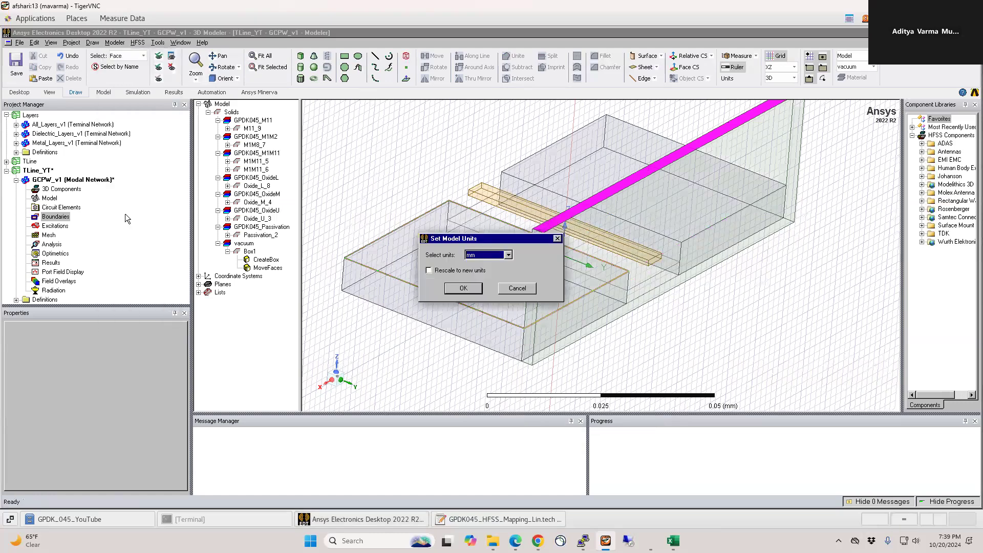
key(Return)
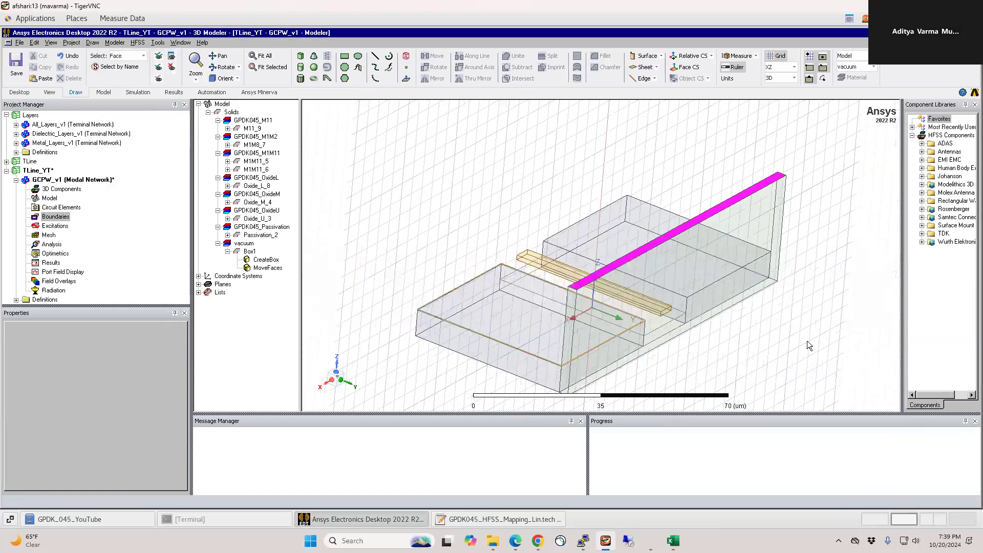
click(808, 345)
Change the wall's MoveFaces offset to 35 um.
mouse_move(446, 186)
alt+mouse_down()
mouse_move(487, 191)
mouse_move(555, 231)
mouse_move(555, 220)
alt+mouse_up()
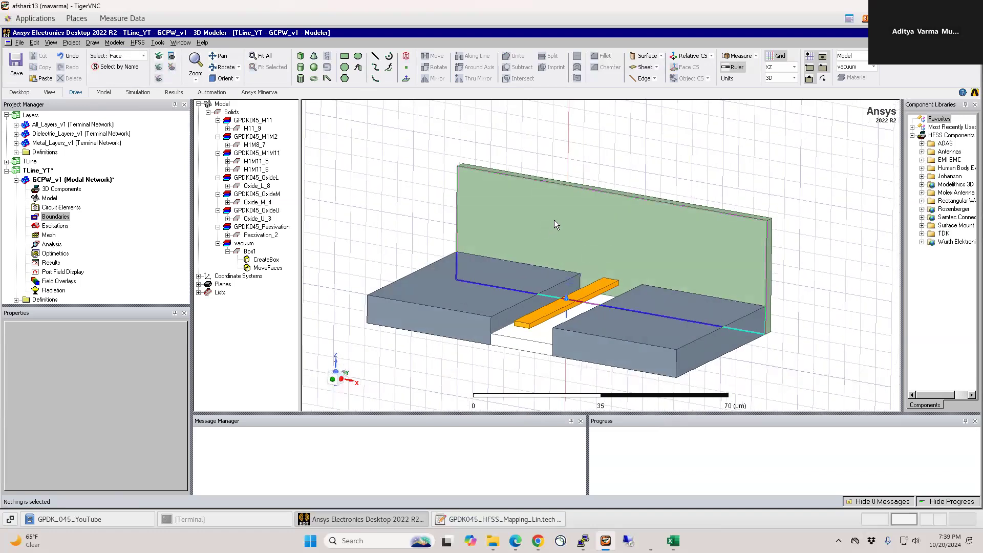
key(o)
click(554, 220)
click(267, 268)
click(49, 366)
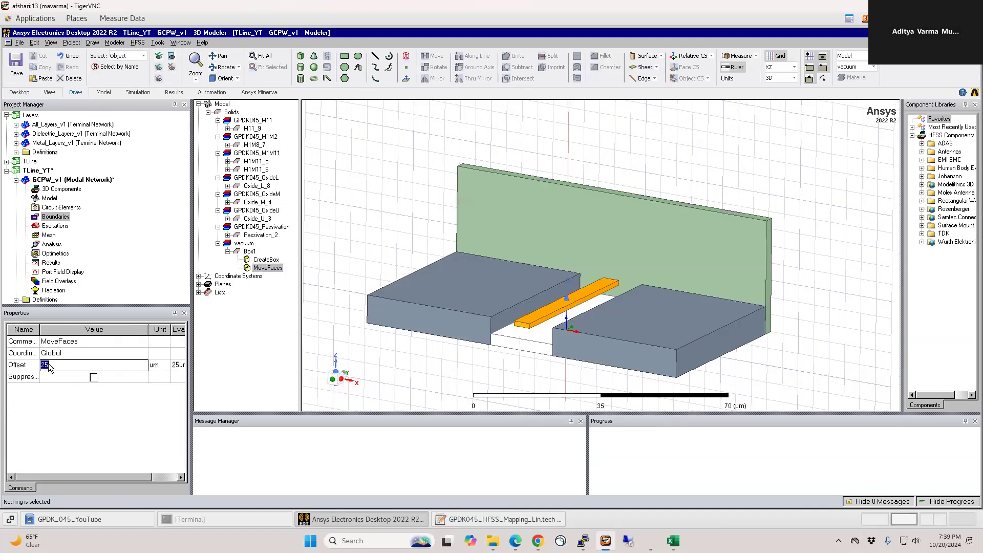
text(35)
key(Return)
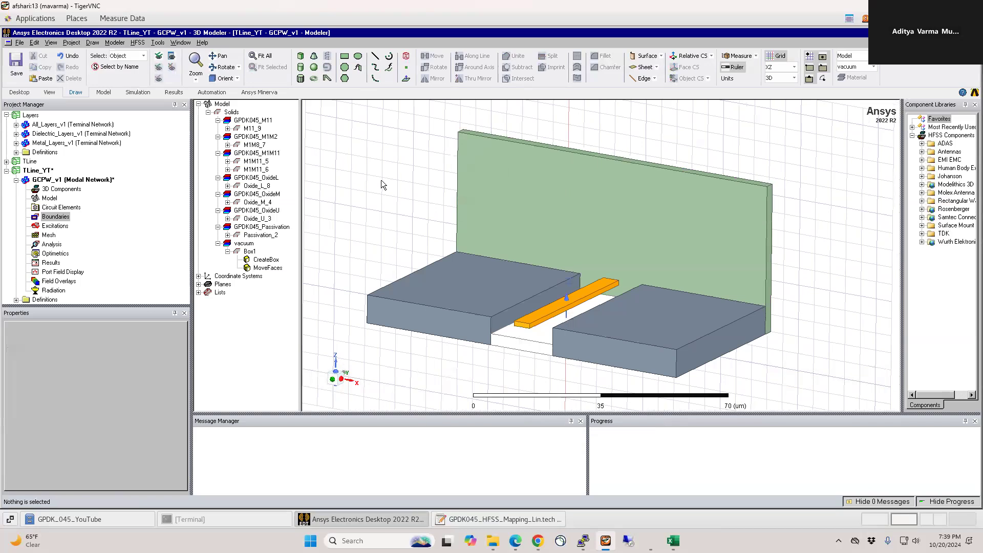
Mirror the vacuum wall Box1 to the line's other end, creating Box1_1.
click(479, 189)
right_click(367, 163)
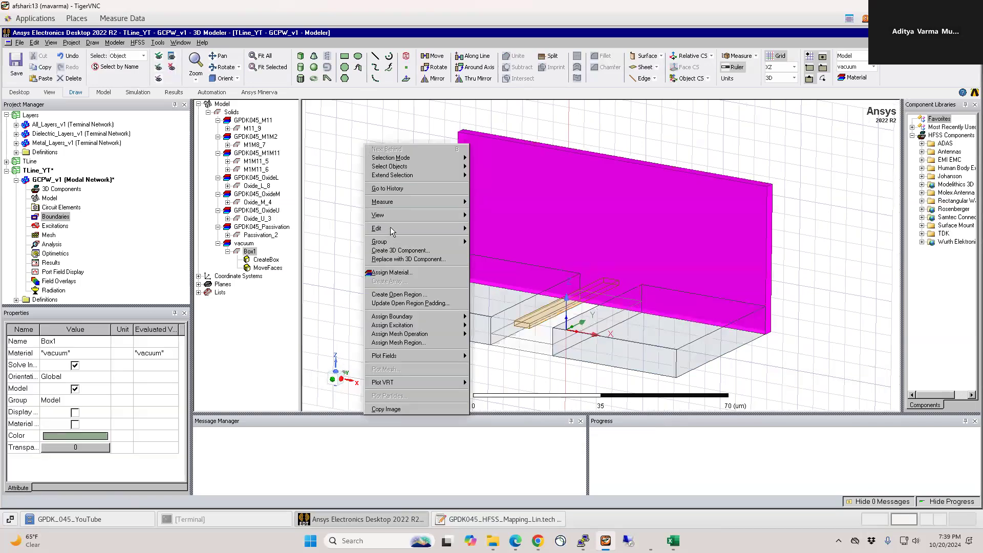
mouse_move(391, 228)
mouse_move(520, 281)
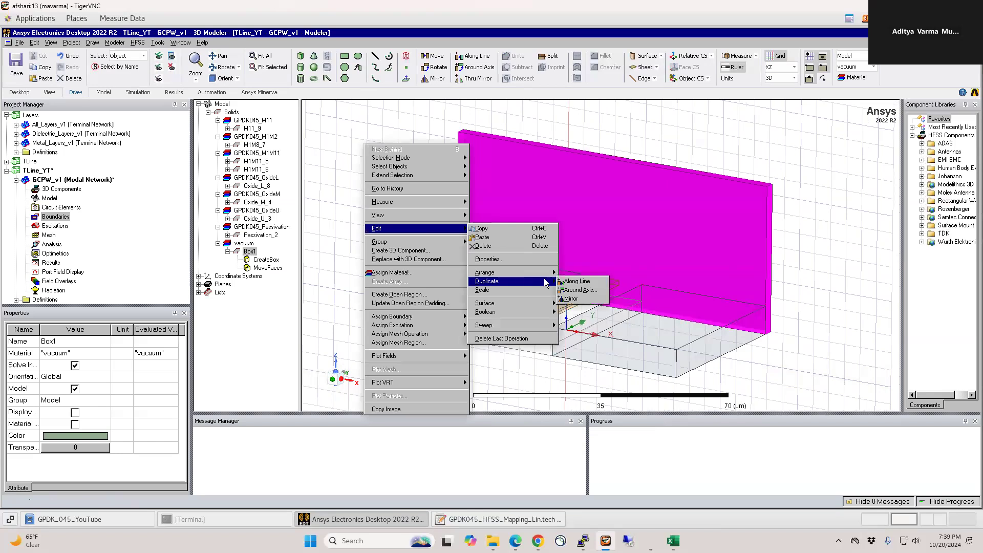
click(571, 299)
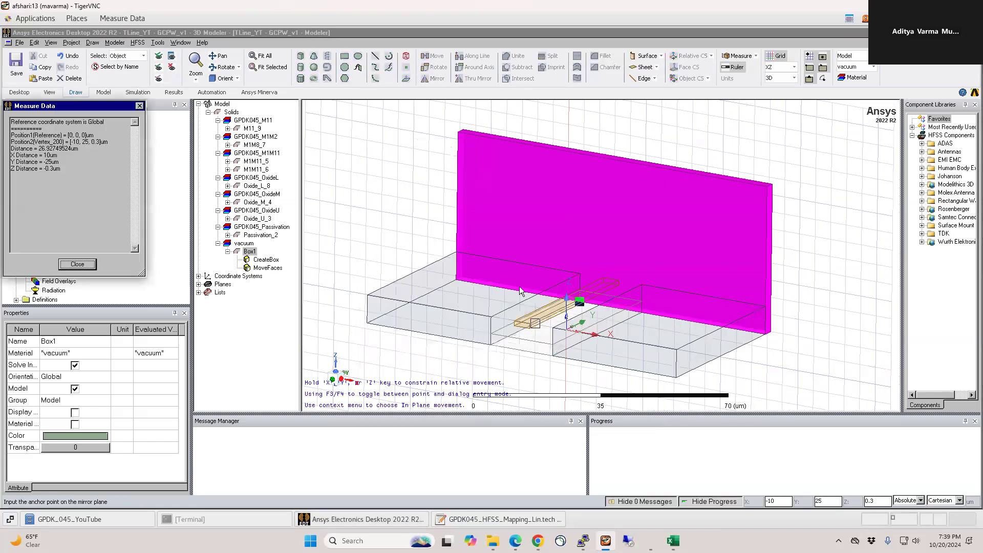
click(413, 273)
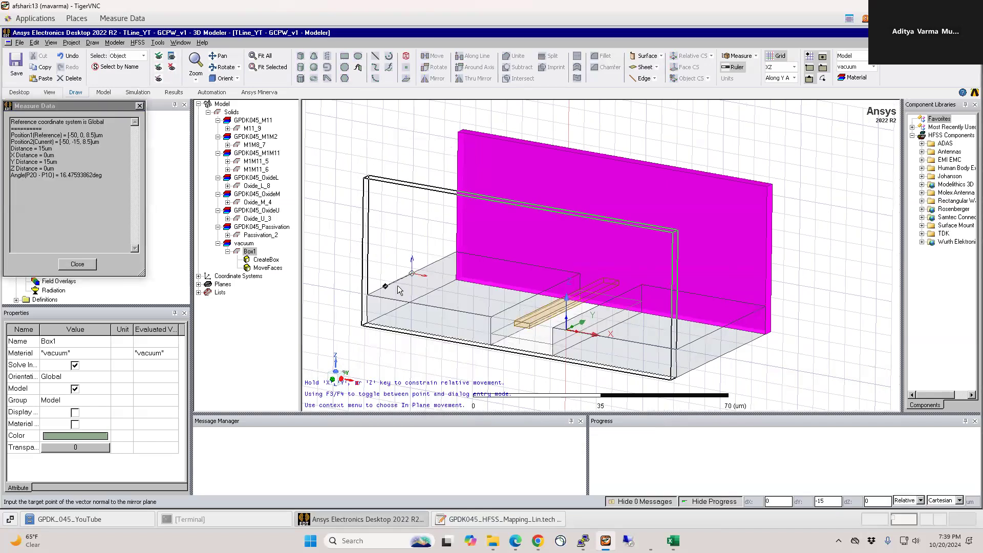
click(399, 290)
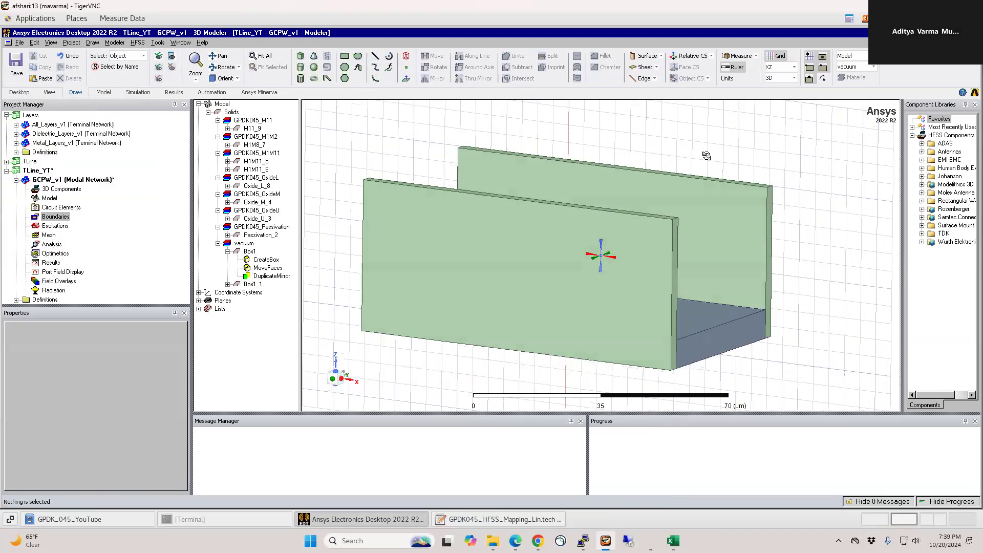
alt+drag(707, 156, 679, 158)
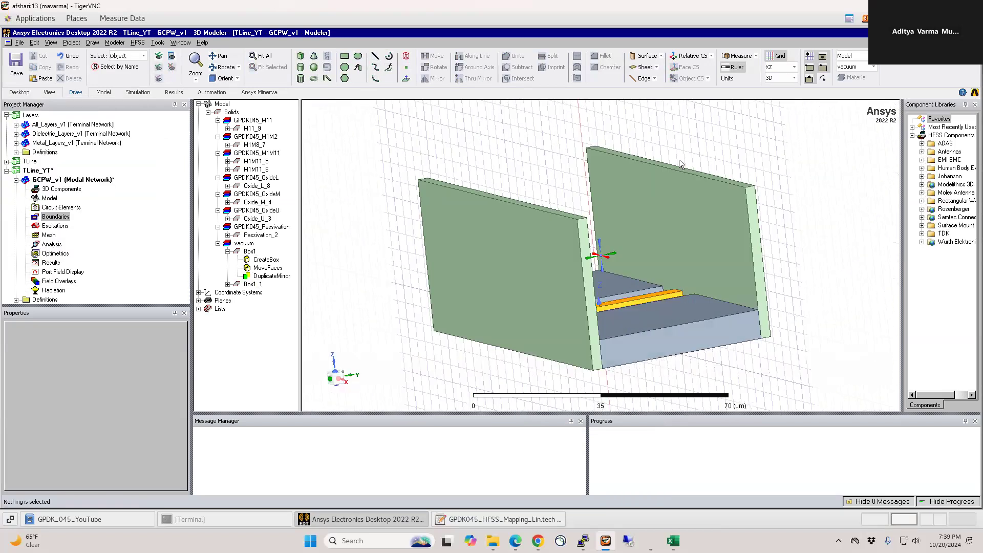
Create sheet objects from a face of each wall and show only those sheets.
key(f)
click(669, 205)
alt+drag(597, 174, 541, 183)
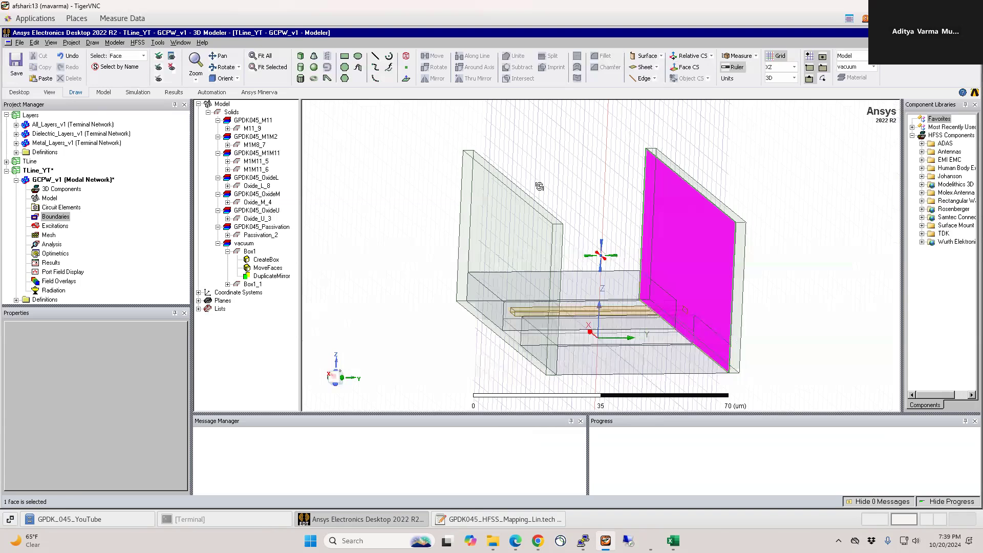
ctrl+click(519, 222)
alt+drag(520, 223, 350, 161)
right_click(349, 161)
mouse_move(389, 247)
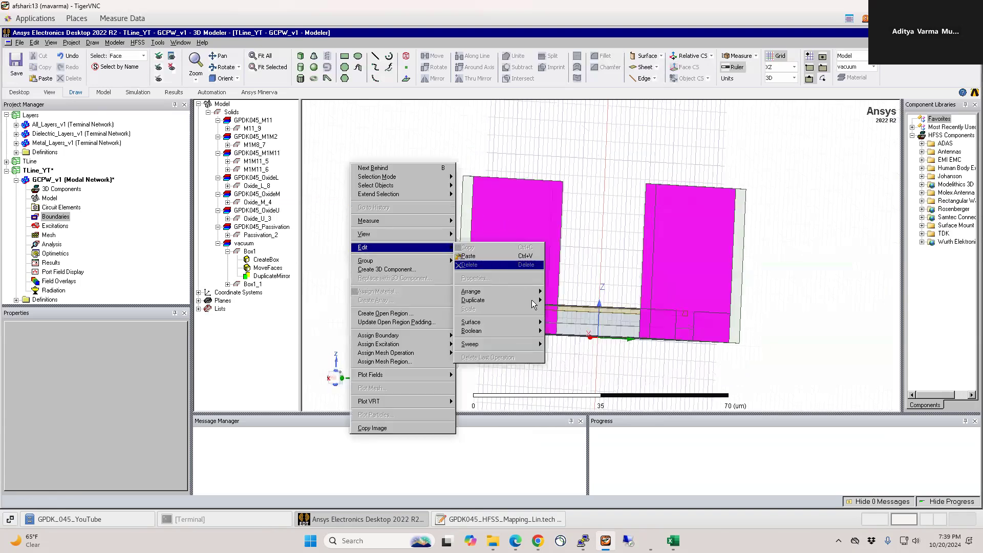
mouse_move(509, 321)
click(581, 374)
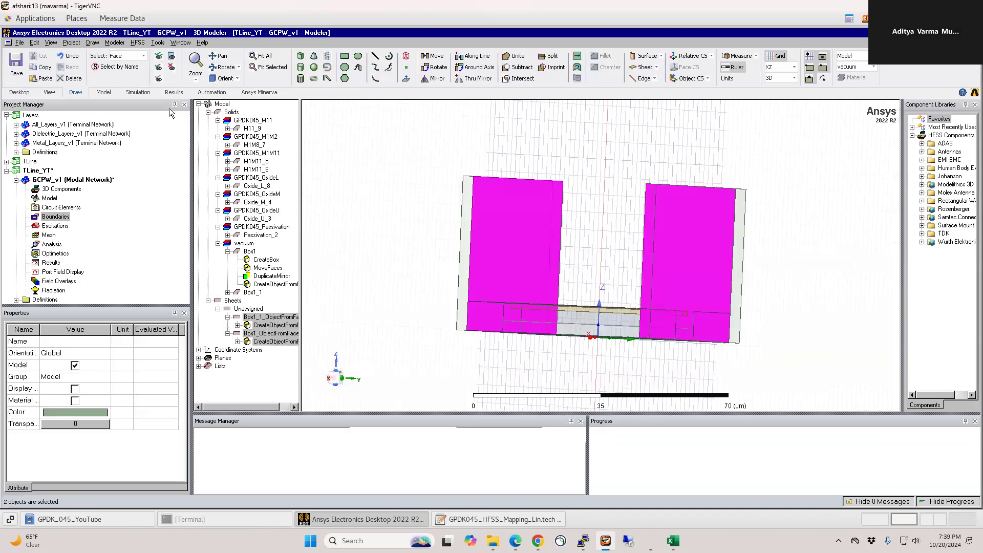
click(159, 79)
alt+drag(508, 207, 723, 246)
Assign the right-hand sheet as a wave port.
key(o)
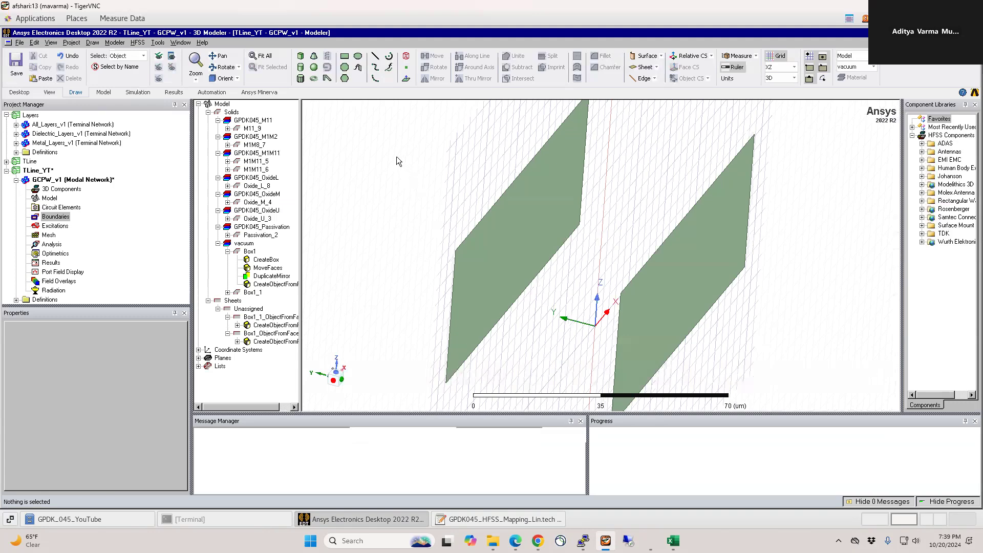
click(396, 155)
alt+drag(582, 256, 458, 255)
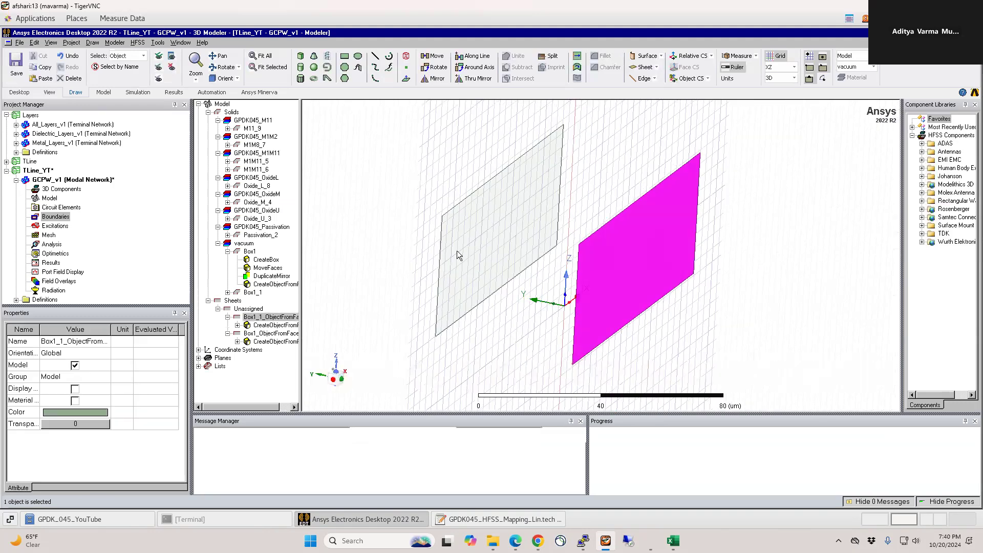
right_click(446, 254)
mouse_move(450, 344)
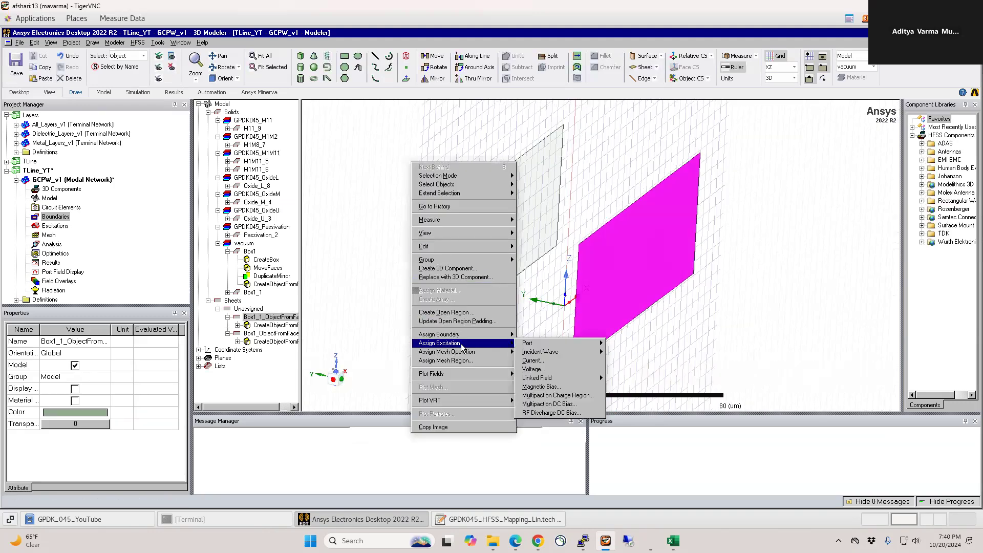
mouse_move(556, 348)
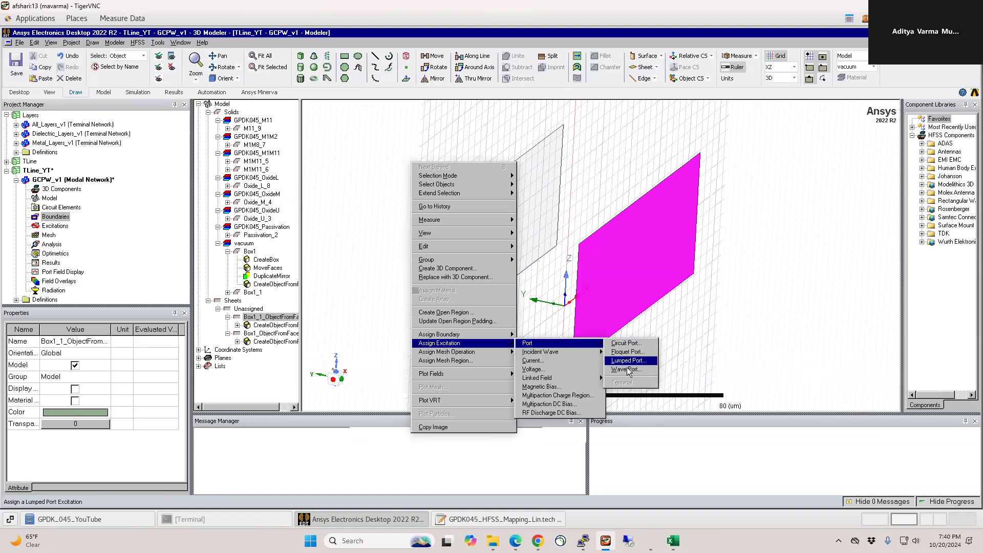
click(622, 348)
click(549, 379)
click(549, 379)
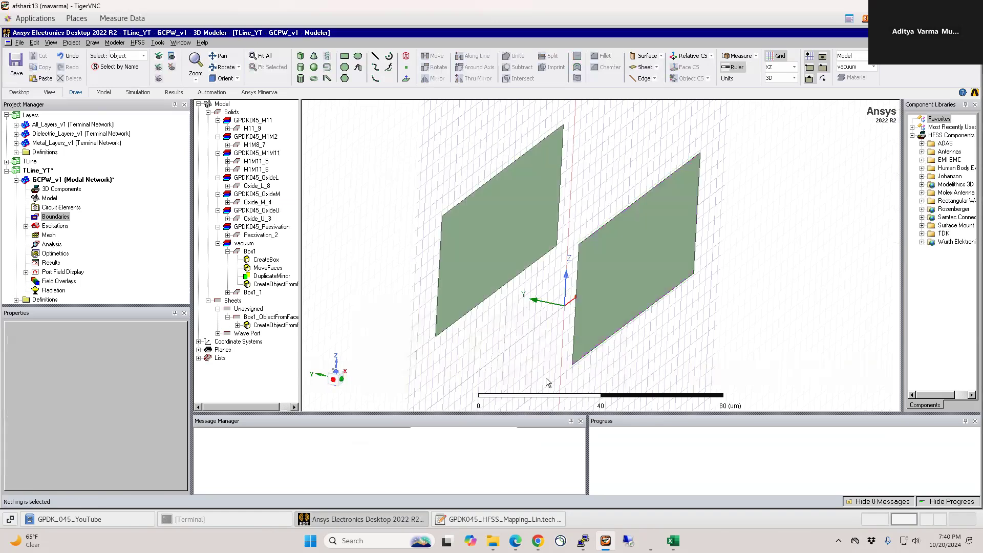
Assign the left-hand sheet as the second wave port, then show all objects.
click(487, 289)
right_click(487, 289)
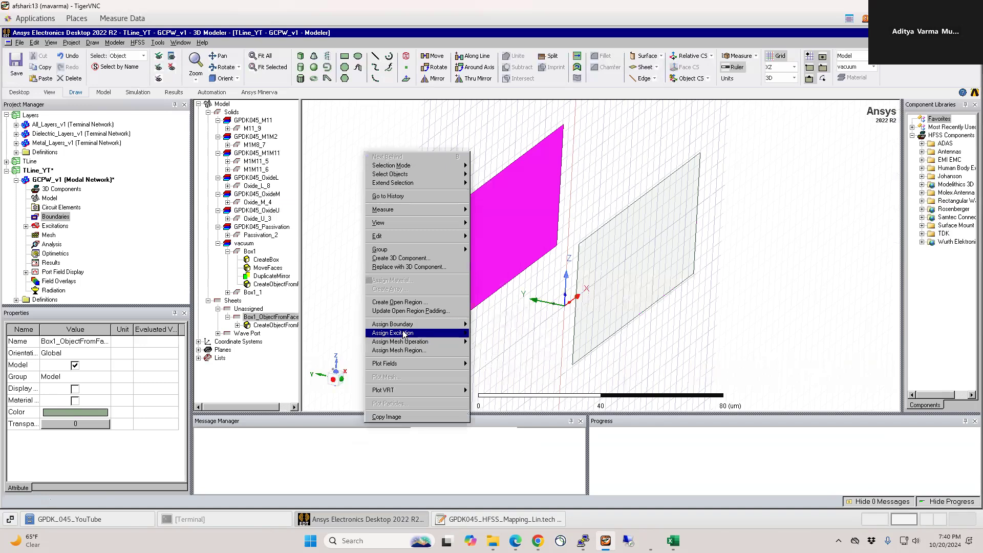
mouse_move(428, 334)
mouse_move(512, 334)
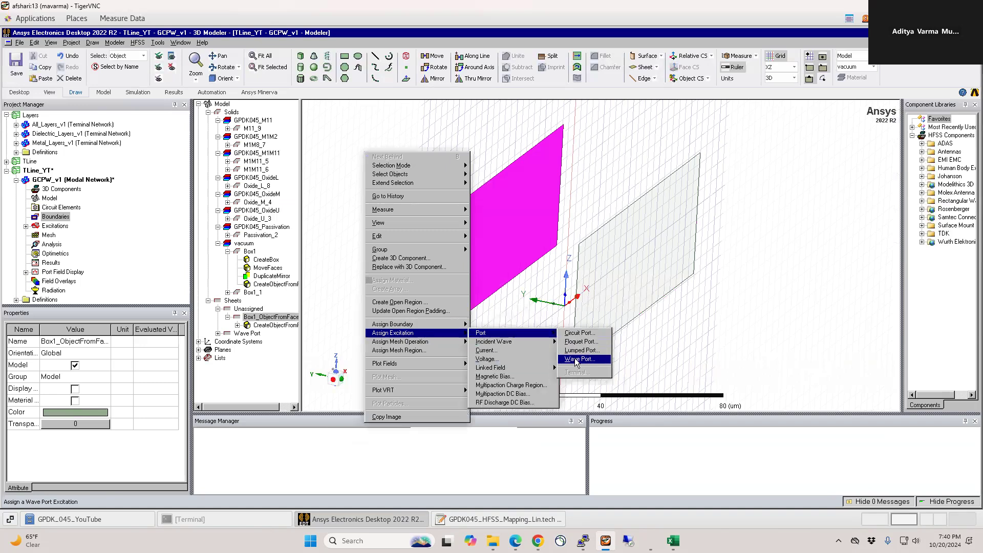
click(577, 353)
click(548, 378)
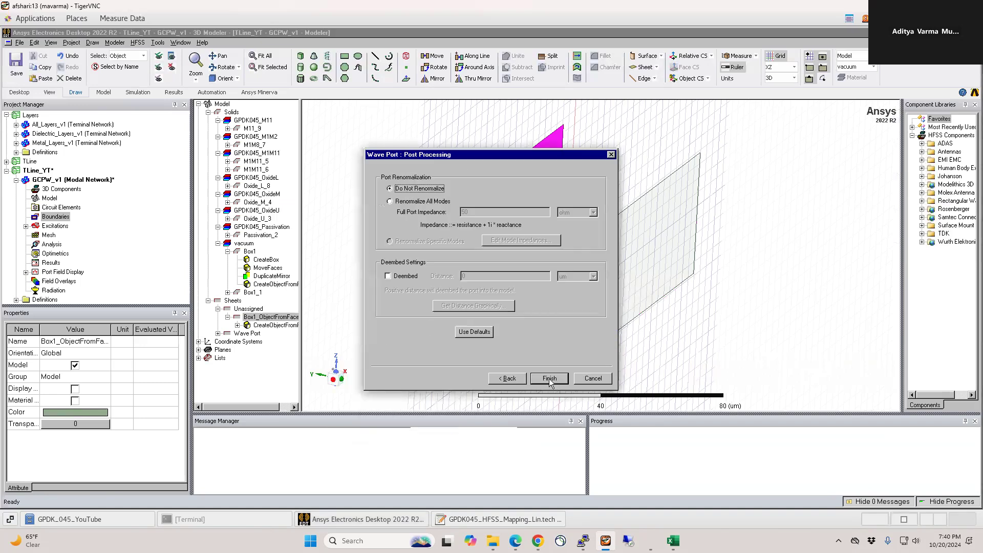
click(549, 379)
click(528, 358)
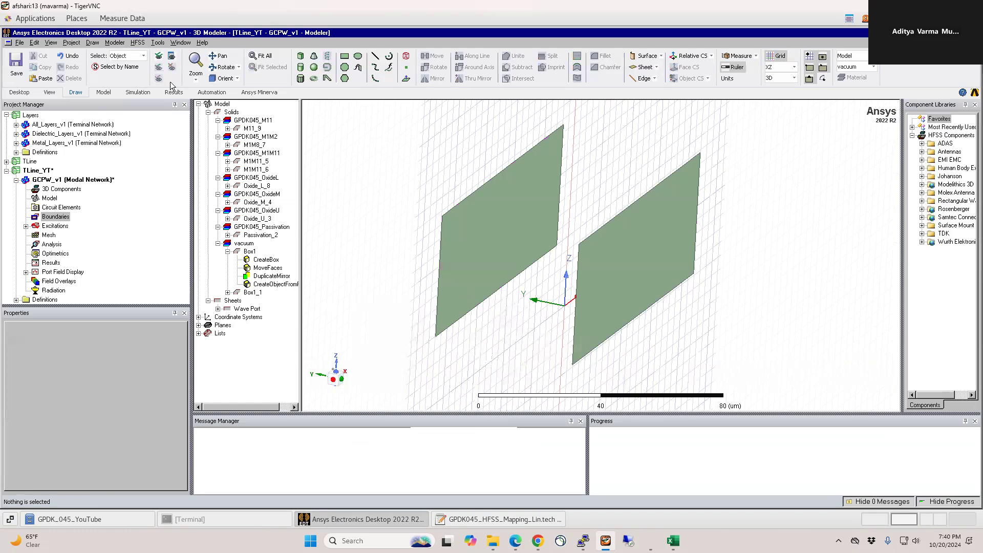
click(159, 56)
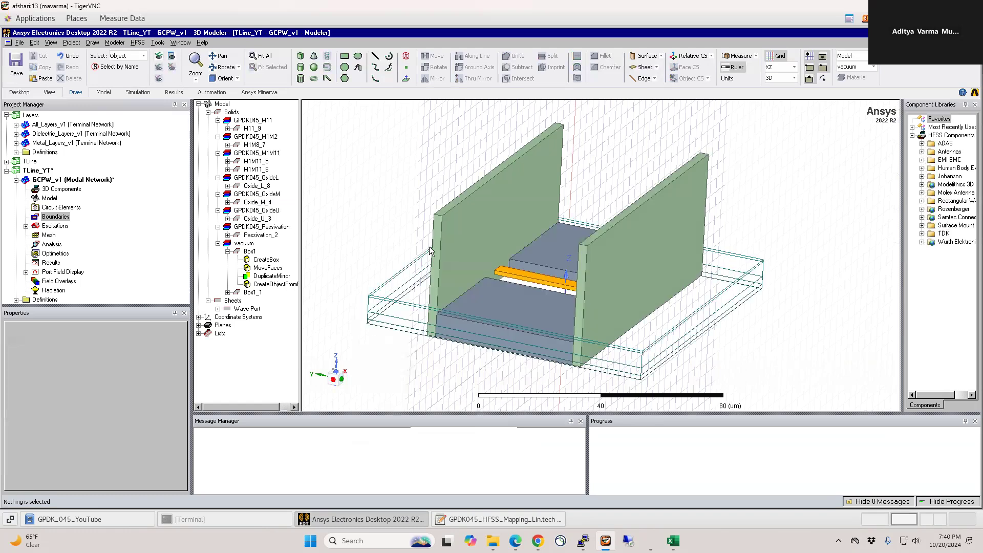
Assign the pec material to walls Box1 and Box1_1.
click(433, 218)
ctrl+click(706, 171)
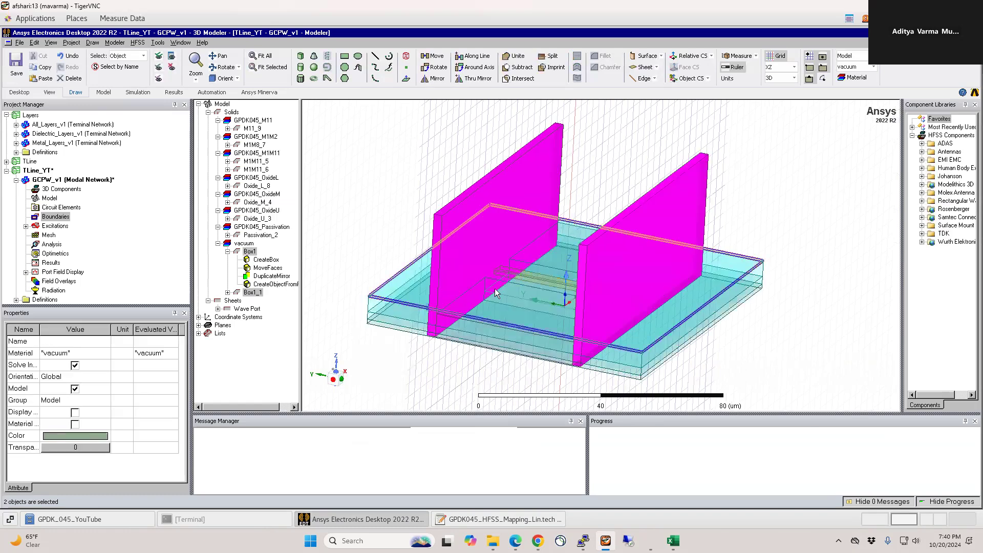
right_click(353, 160)
click(390, 287)
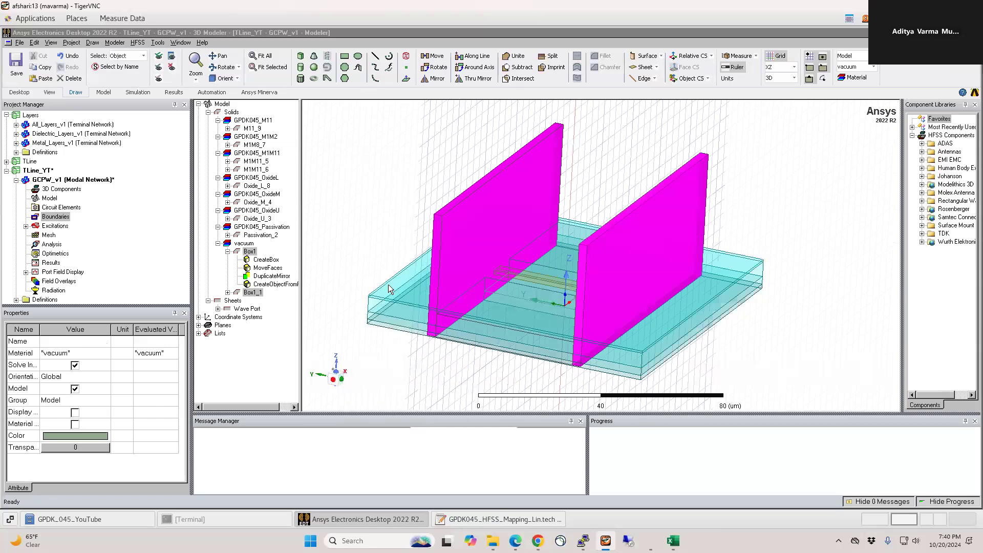
text(pec)
key(Return)
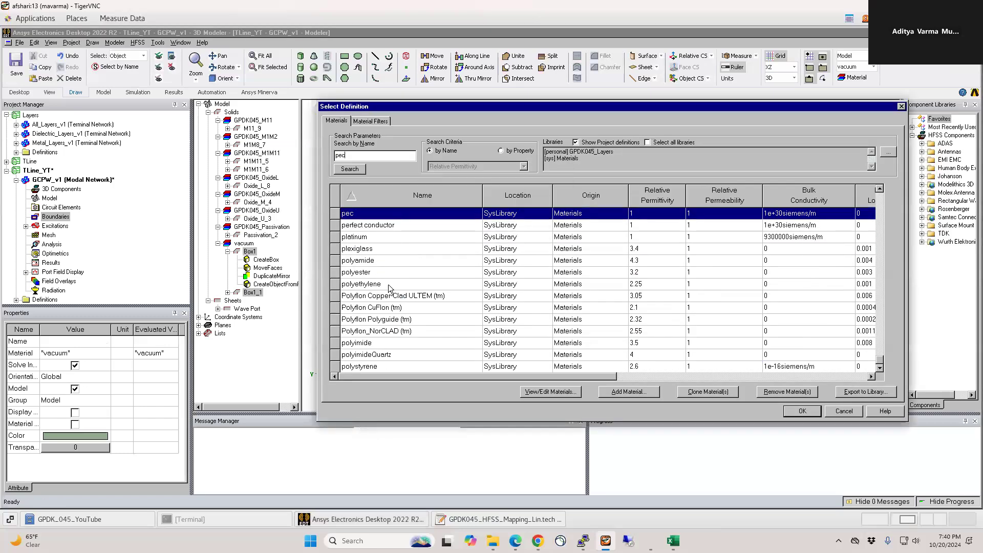
key(Return)
Collapse the walls' history in the model tree, clear the material warnings, and deselect.
click(227, 252)
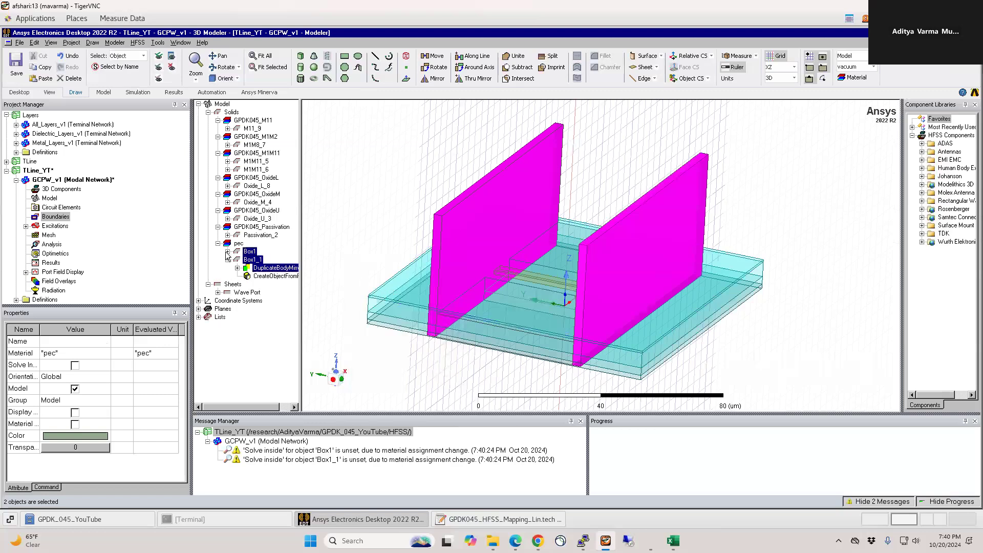
click(228, 259)
right_click(276, 441)
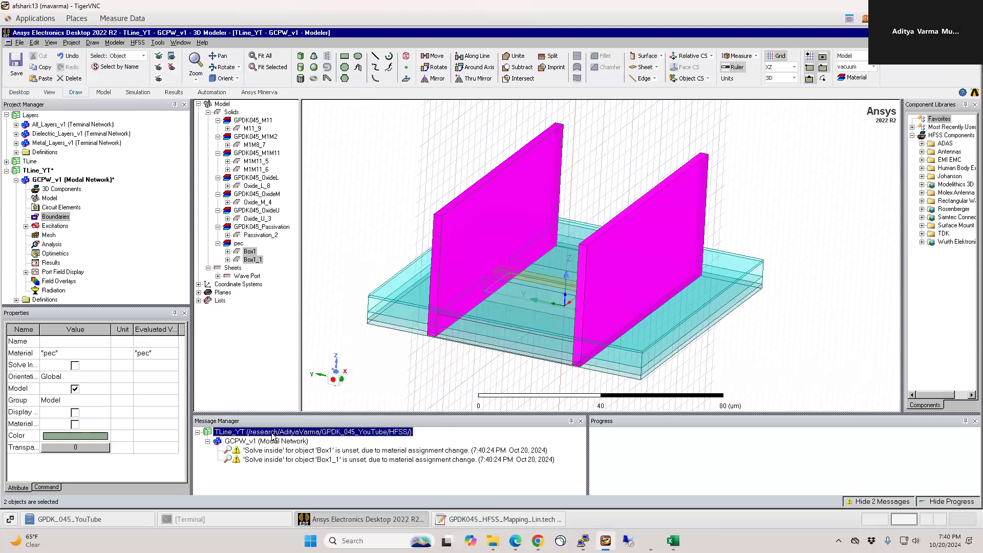
click(277, 439)
click(351, 276)
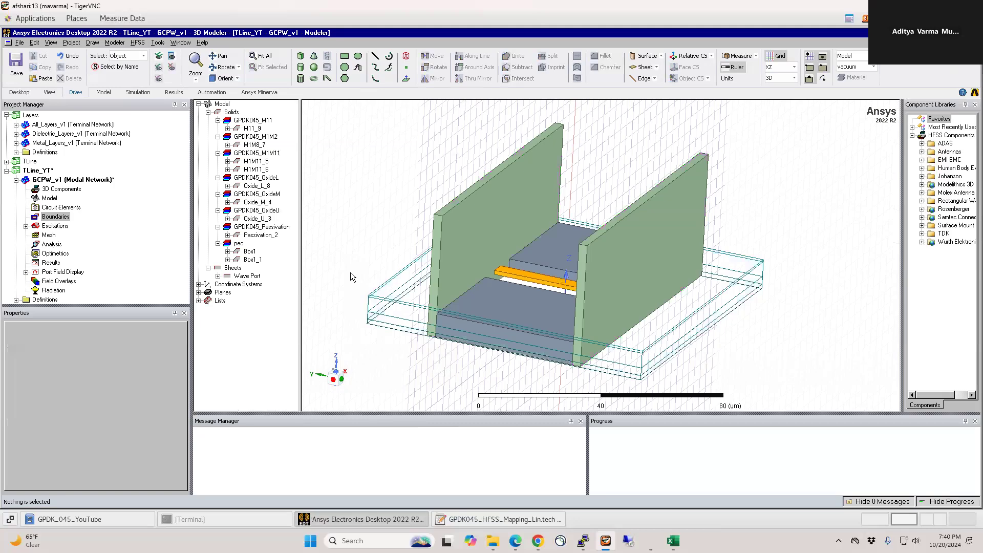
alt+drag(484, 380, 628, 282)
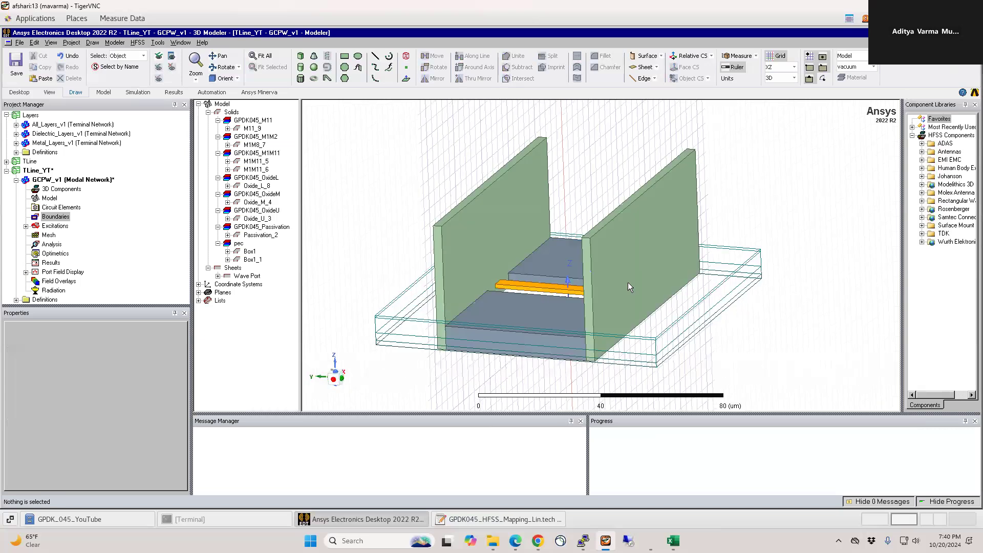
Create a radiating open region around the model.
right_click(413, 164)
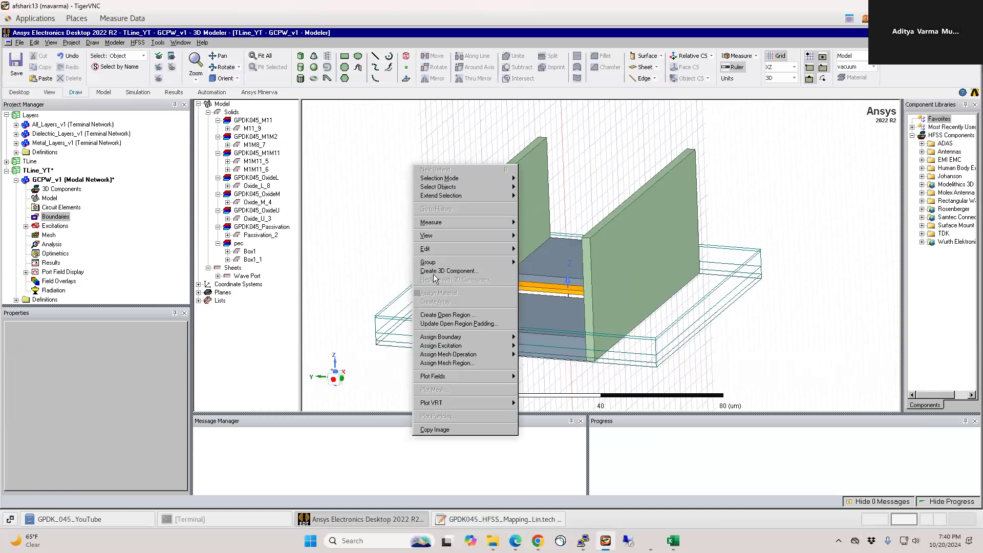
click(436, 314)
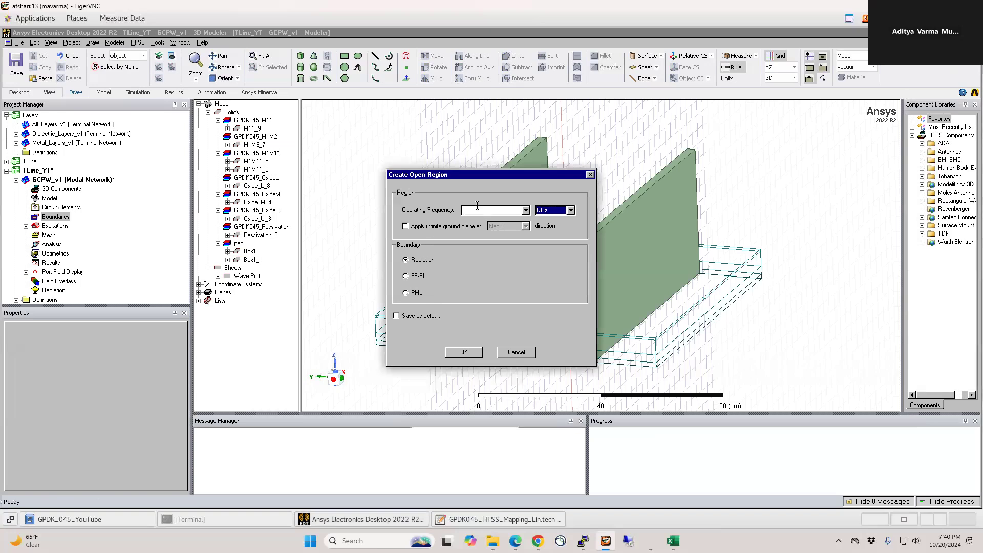
double_click(479, 208)
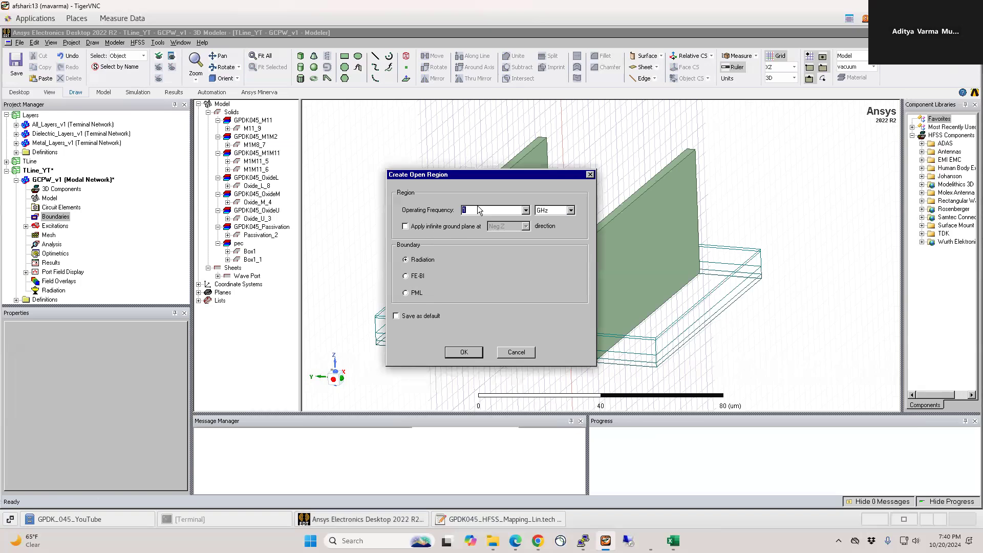
click(458, 350)
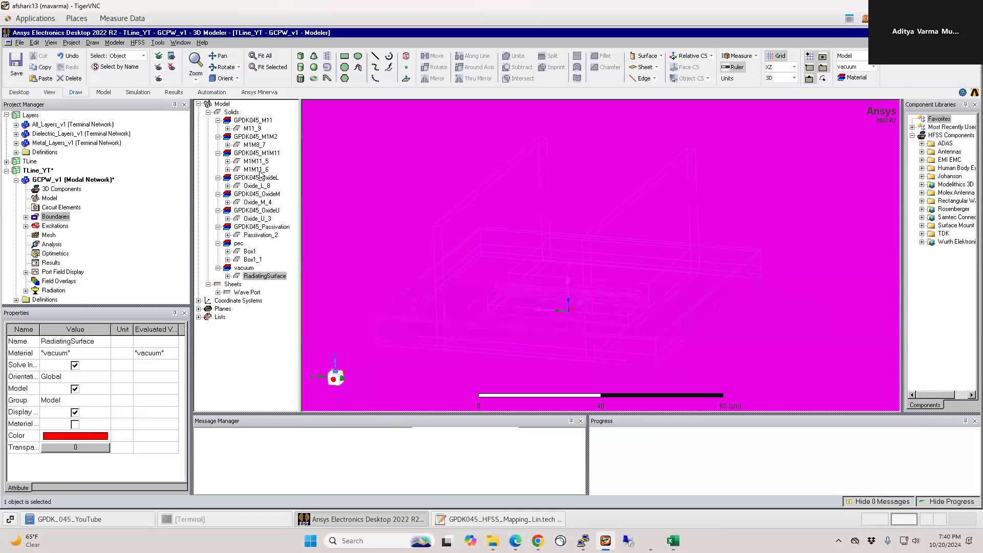
Hide the RadiatingSurface region box, refit the model, and select the GCPW_v1 design.
key(ctrl+d)
click(439, 293)
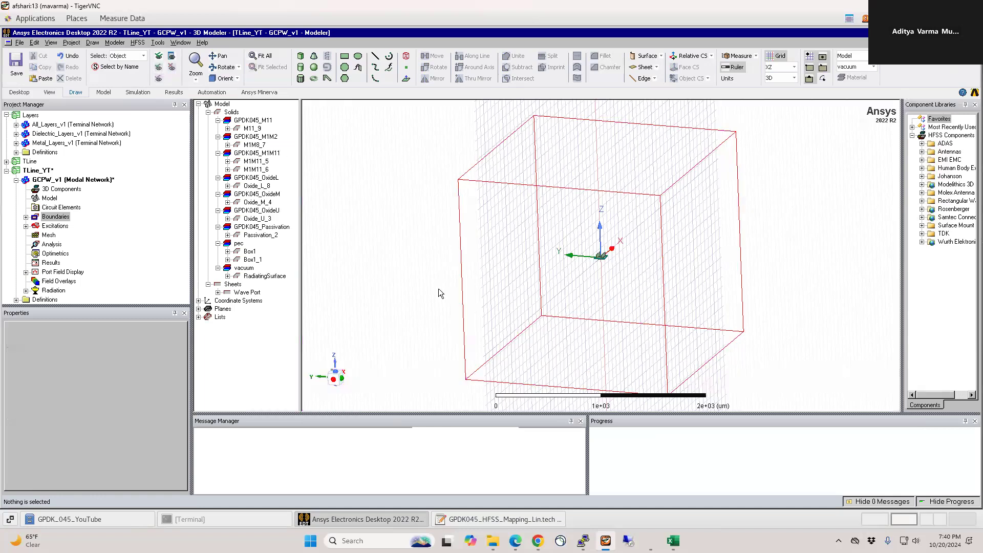
click(644, 291)
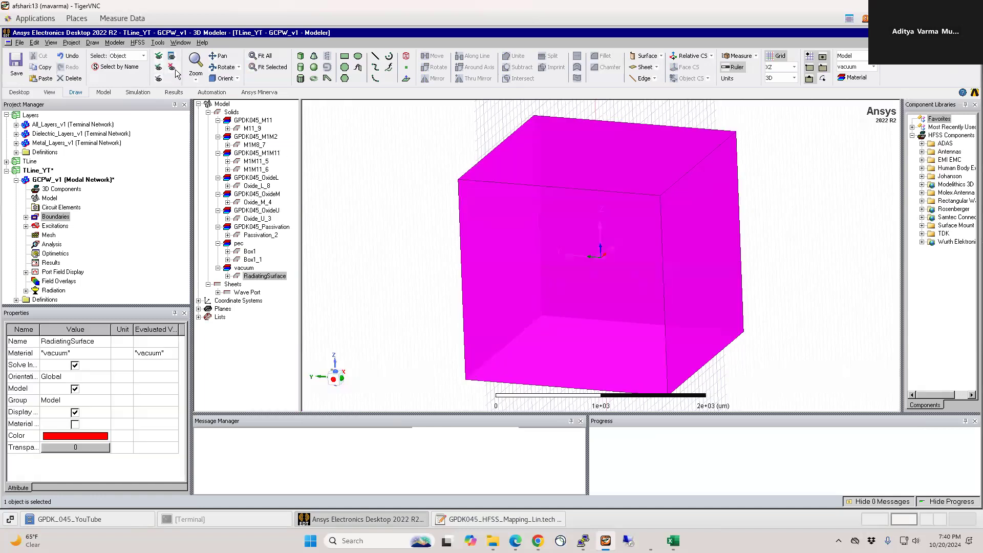
key(ctrl+h)
key(ctrl+d)
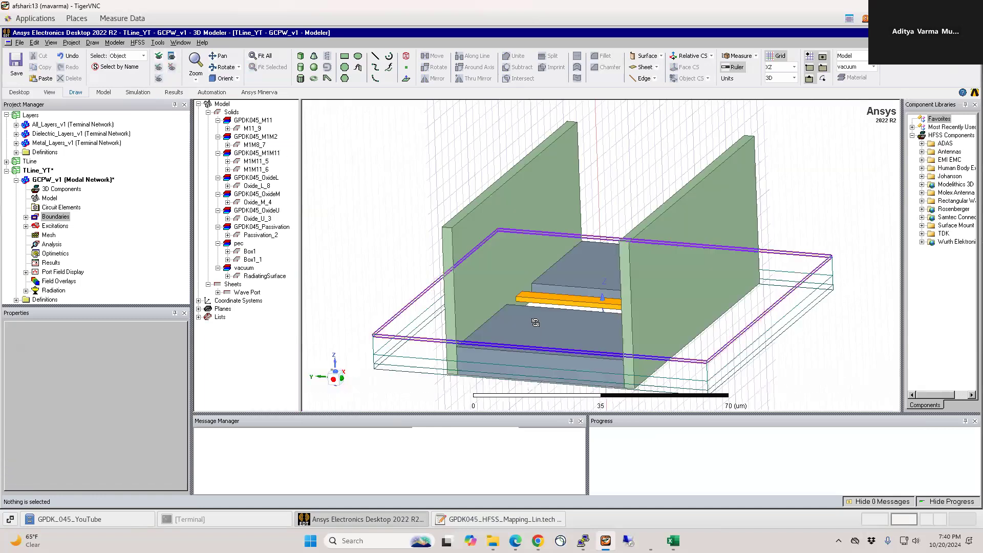
scroll(466, 208, up, 2)
alt+drag(466, 209, 611, 372)
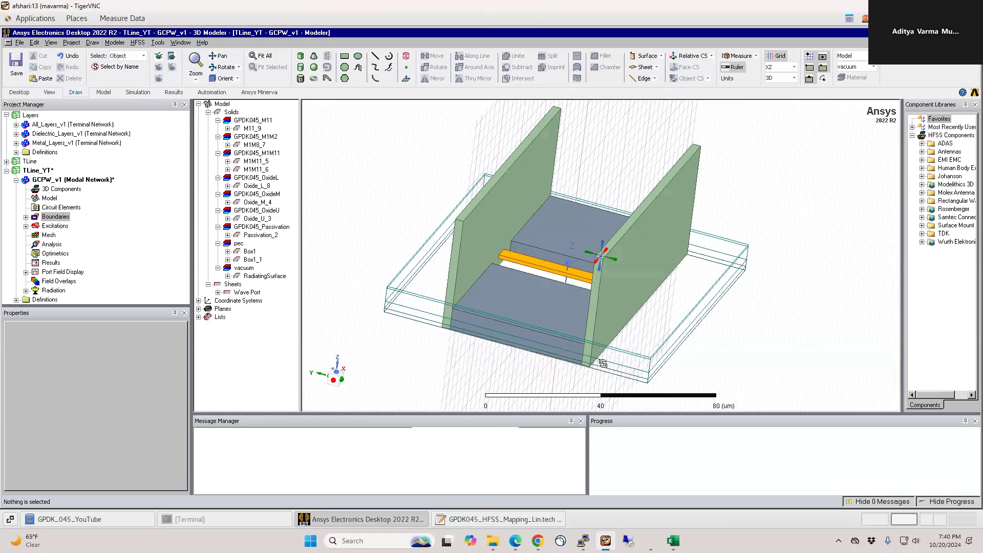
click(6, 115)
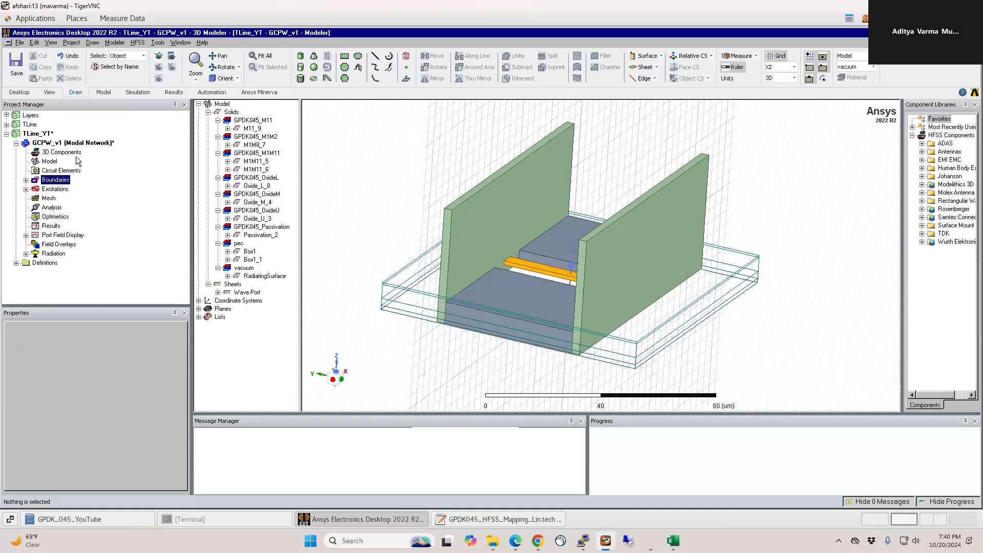
click(65, 143)
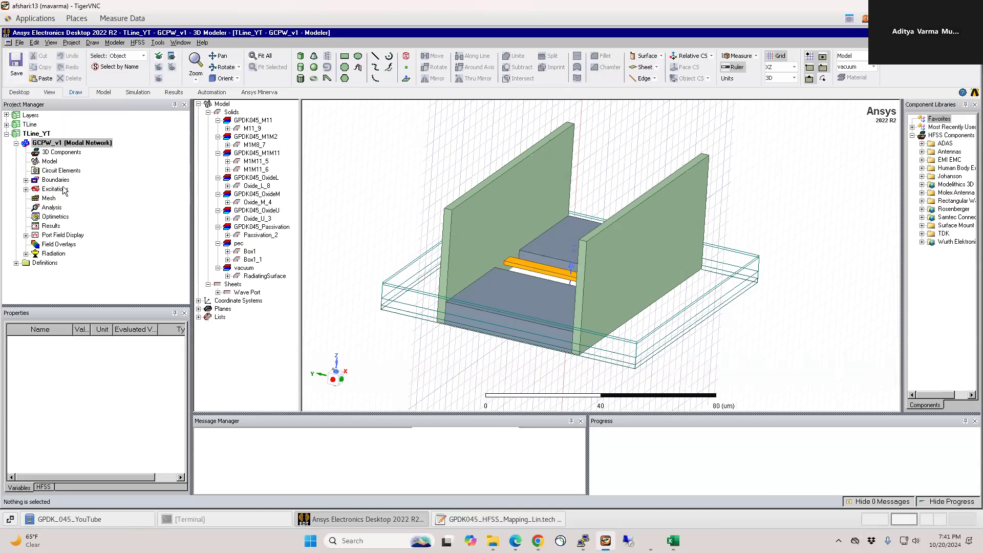
Add advanced solution setup Setup1 with a 100 GHz solution frequency.
right_click(51, 209)
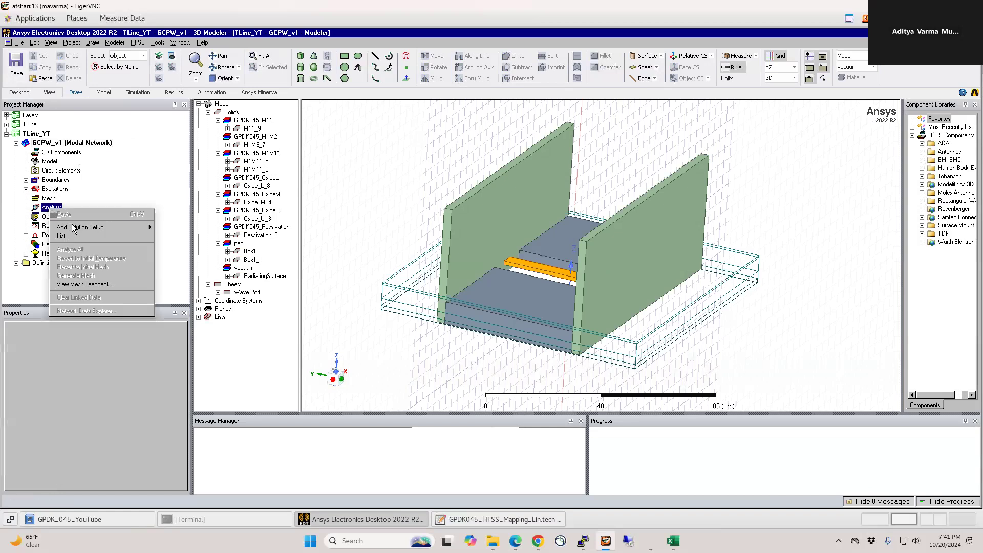
mouse_move(77, 227)
click(172, 237)
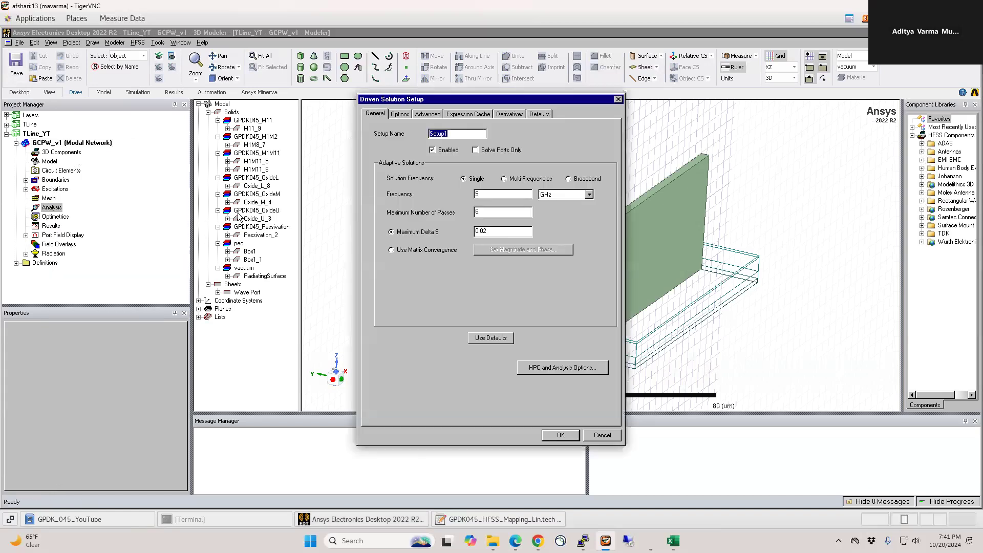
double_click(500, 200)
text(100)
click(403, 115)
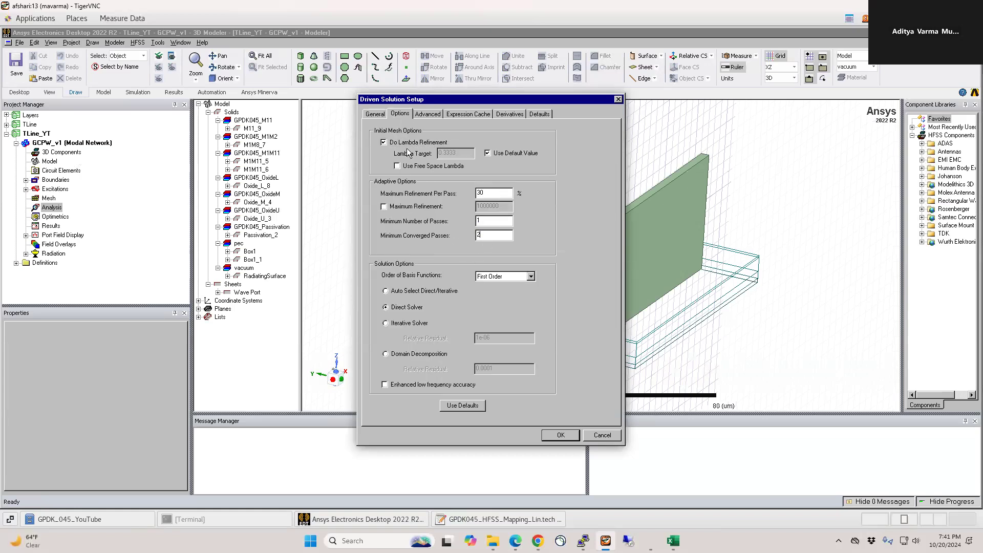
click(376, 114)
click(576, 436)
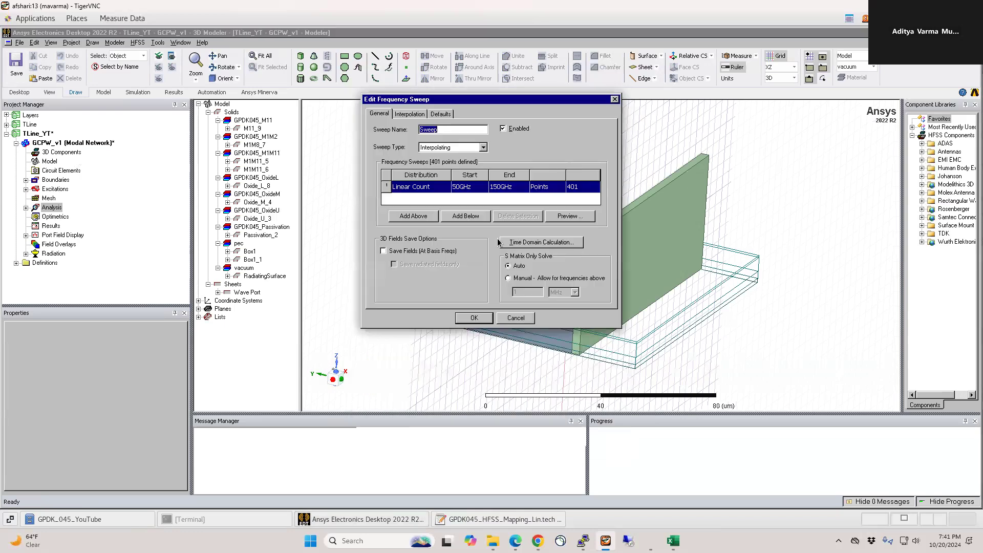
Accept the 50–150 GHz sweep, validate the design, and dismiss the validation check.
click(486, 321)
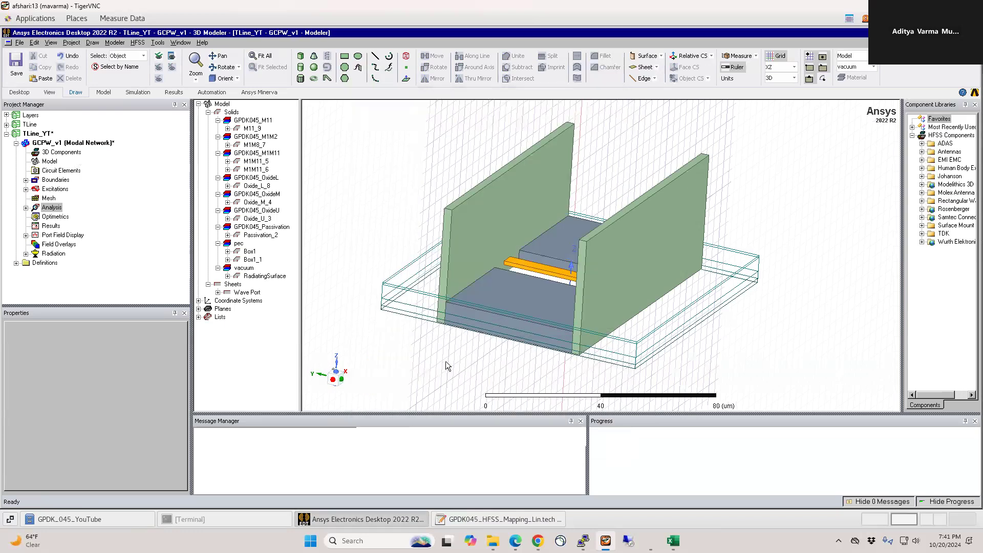
click(155, 94)
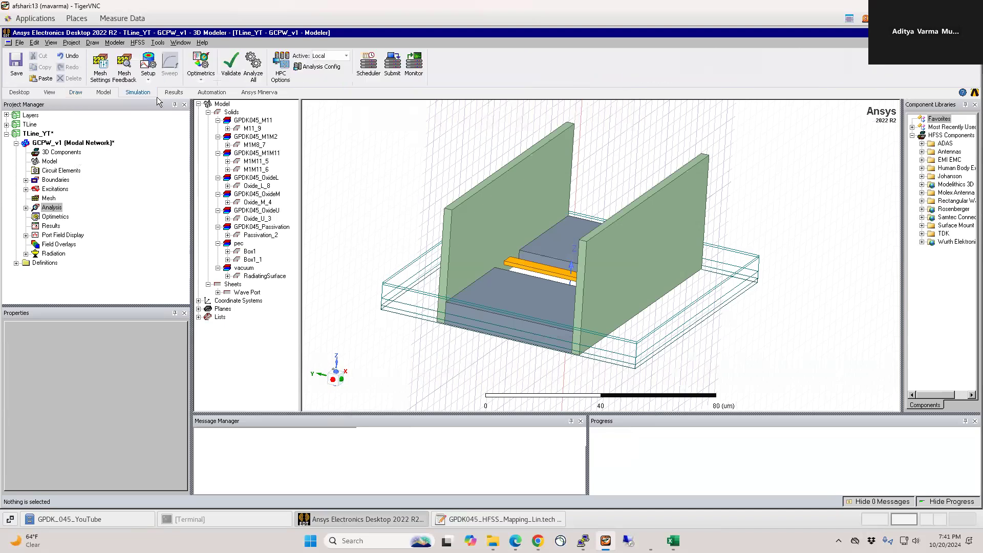
click(231, 64)
key(Return)
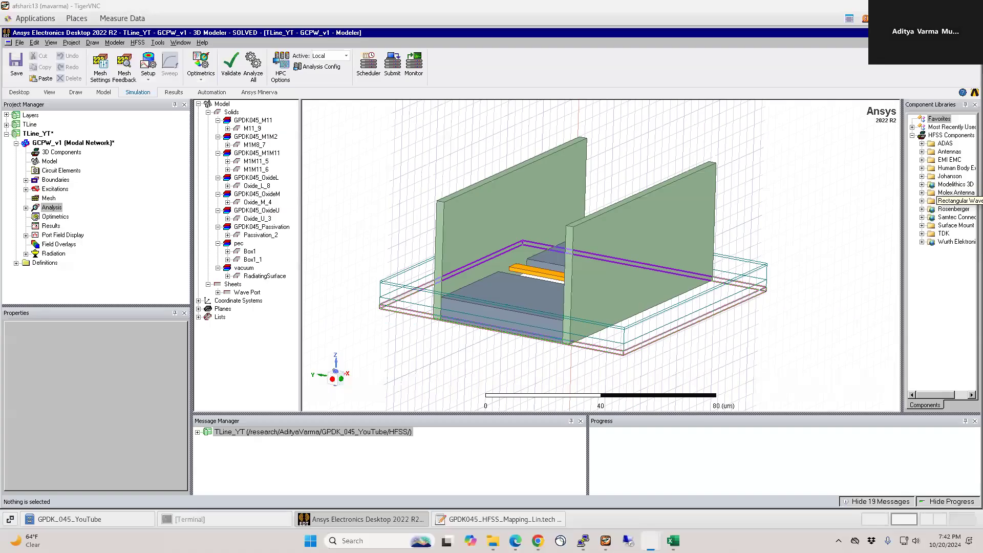
Create a rectangular modal report plotting dB(S(1,1)) and dB(S(2,1)) versus frequency.
right_click(51, 226)
mouse_move(69, 244)
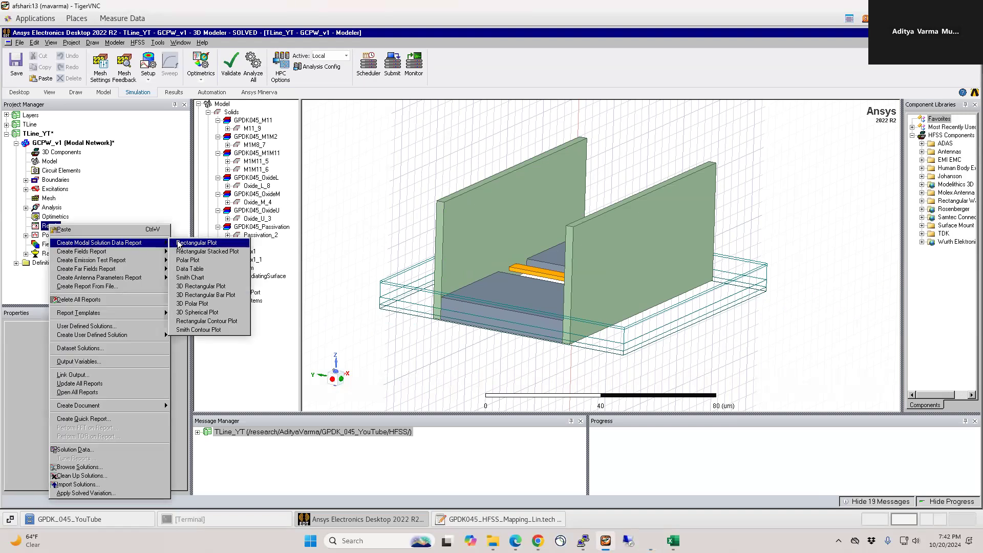
click(196, 243)
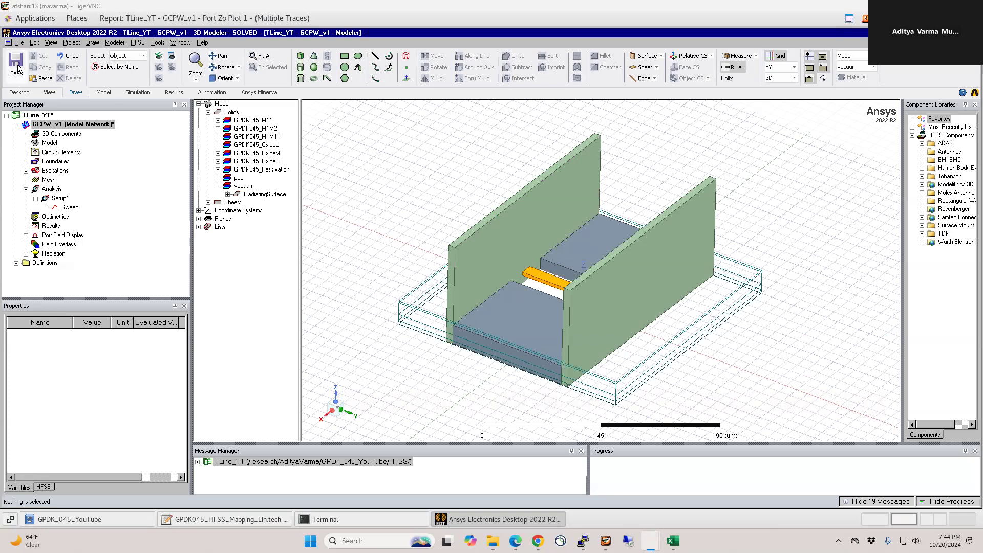
right_click(54, 227)
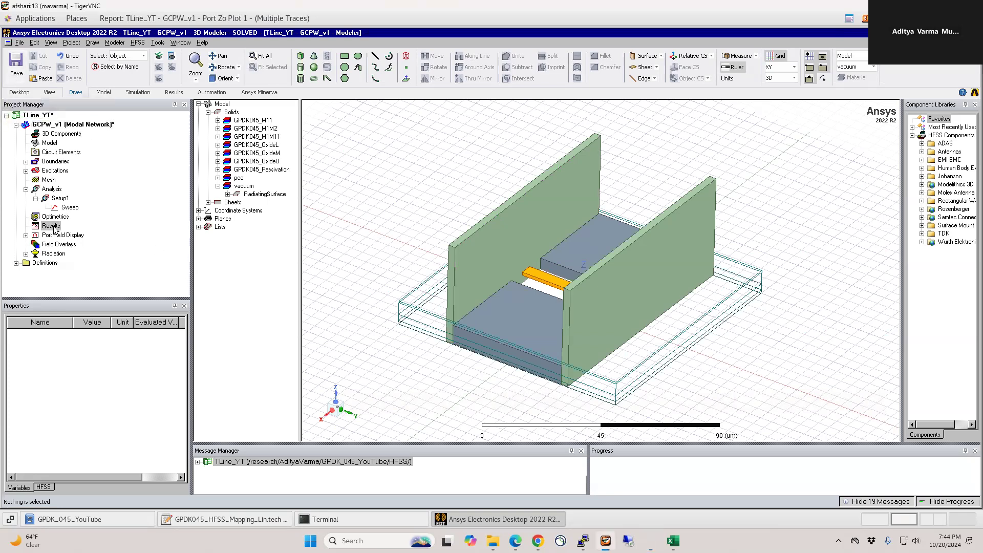
mouse_move(118, 246)
click(226, 246)
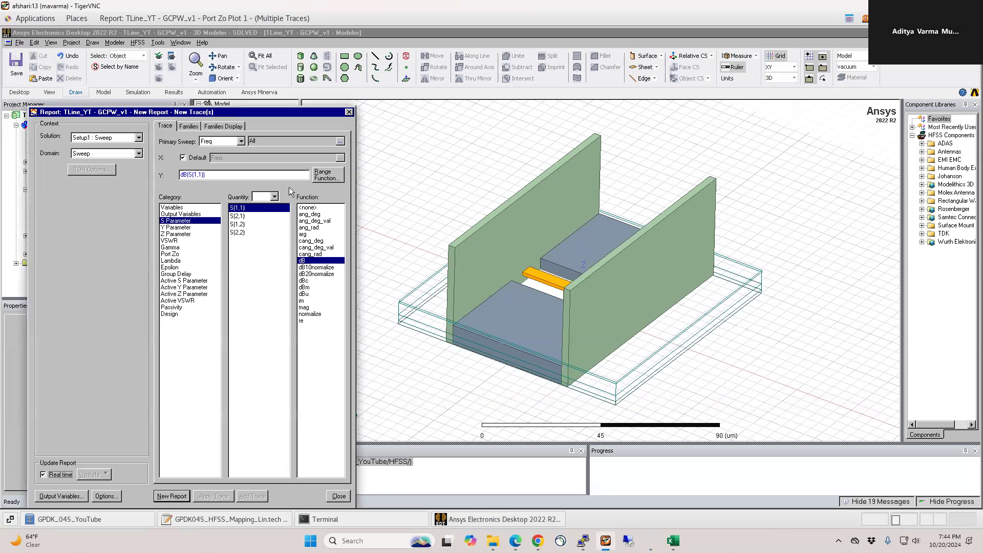
ctrl+click(248, 215)
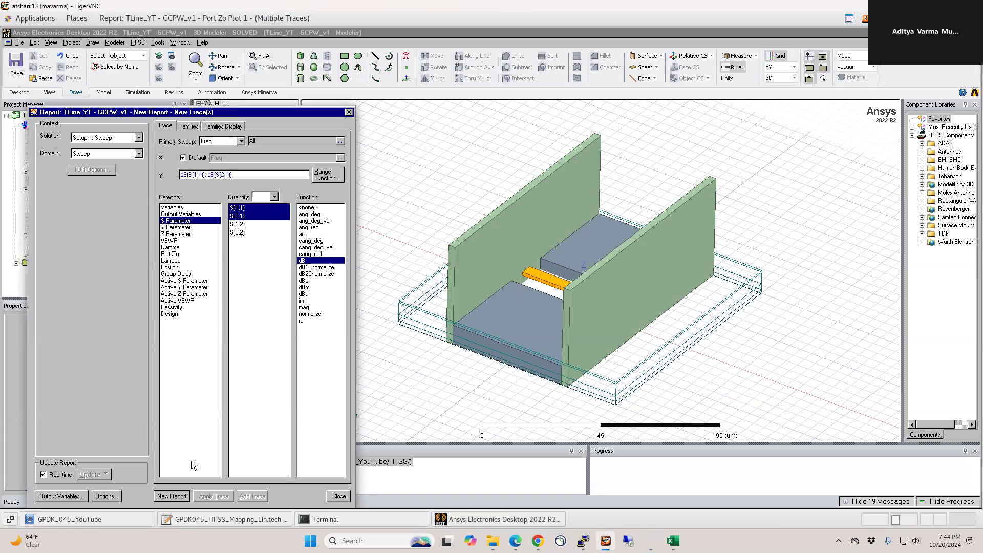
click(173, 496)
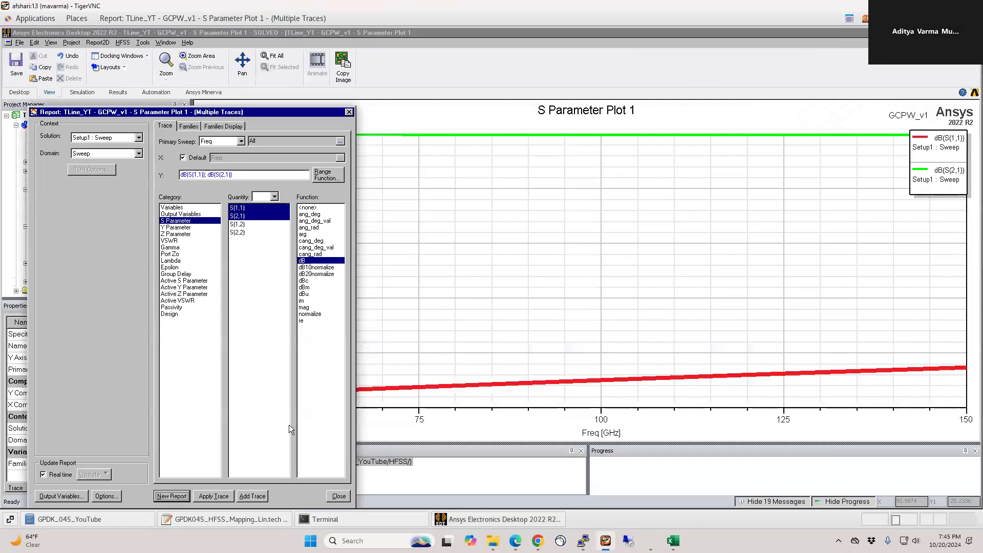
Add trace markers and move marker MX1 to 103.81 GHz, reading -0.06 dB S21 and -44.72 dB S11.
click(338, 497)
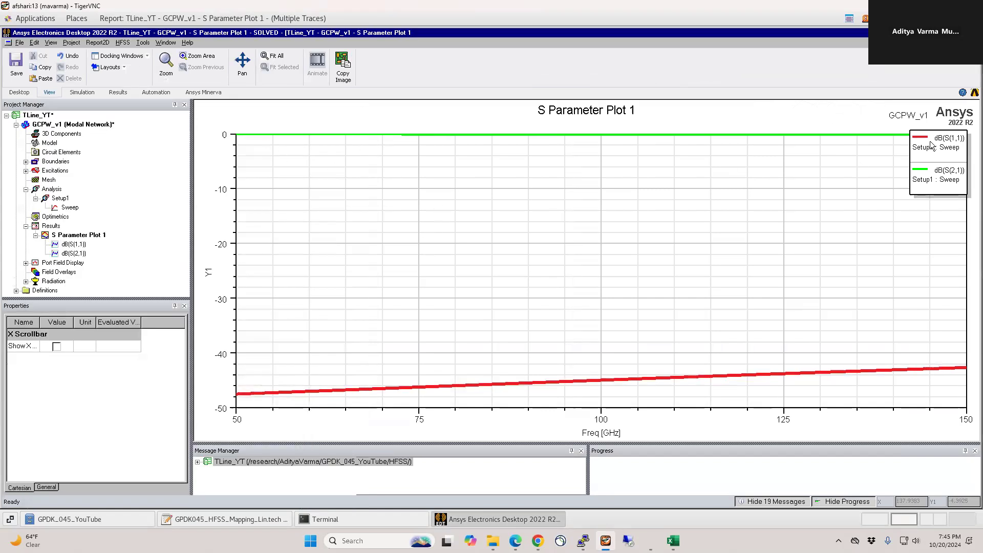
drag(932, 145, 931, 169)
right_click(616, 178)
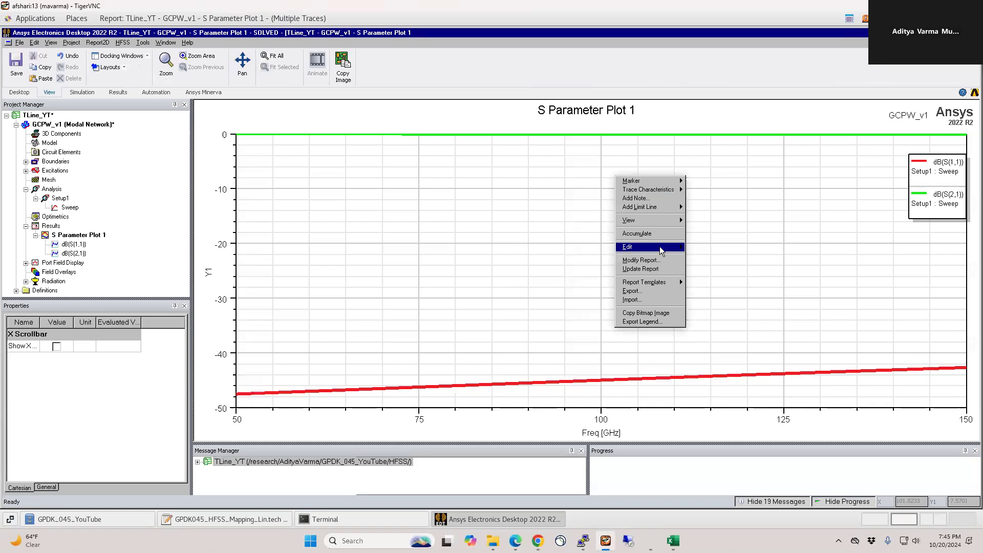
mouse_move(653, 187)
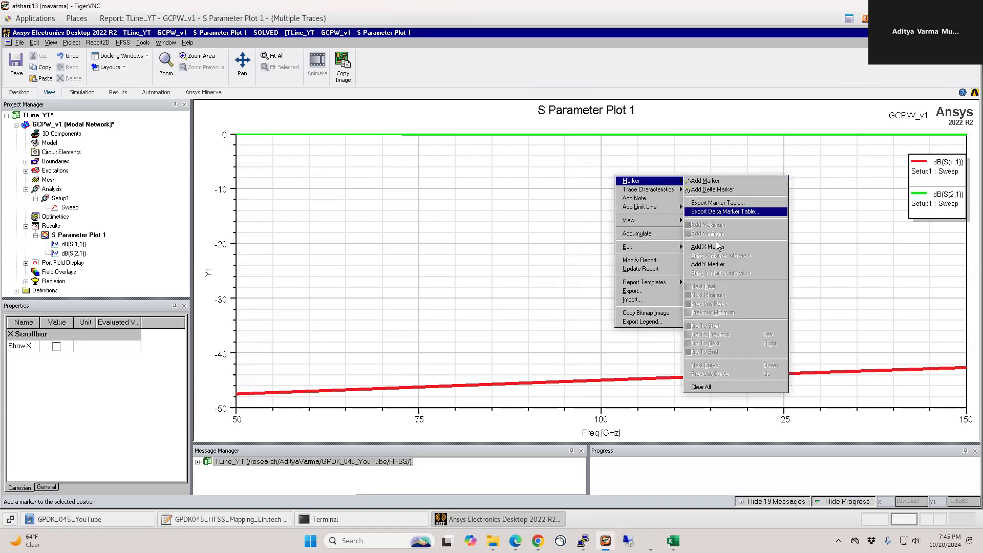
click(692, 259)
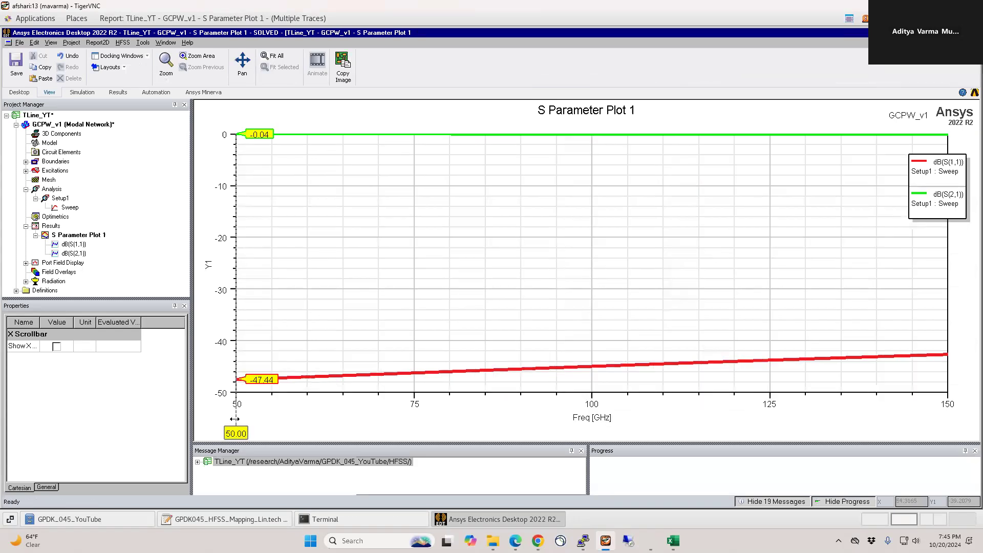
mouse_move(257, 420)
mouse_down()
mouse_move(507, 382)
mouse_move(897, 376)
mouse_move(619, 376)
mouse_up()
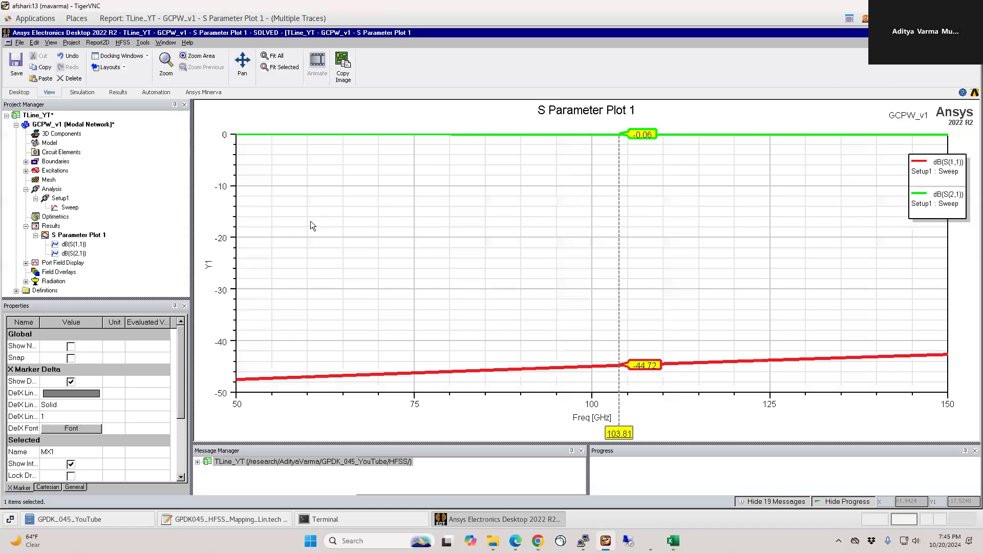
drag(71, 302, 71, 320)
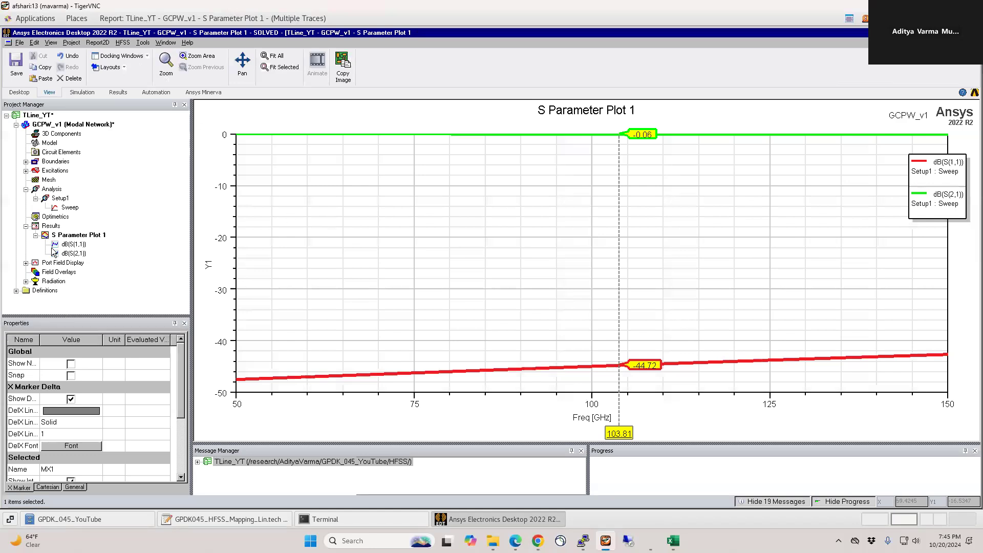
Create a rectangular Port Zo report plotting re(Zo(1)) and im(Zo(1)).
right_click(51, 226)
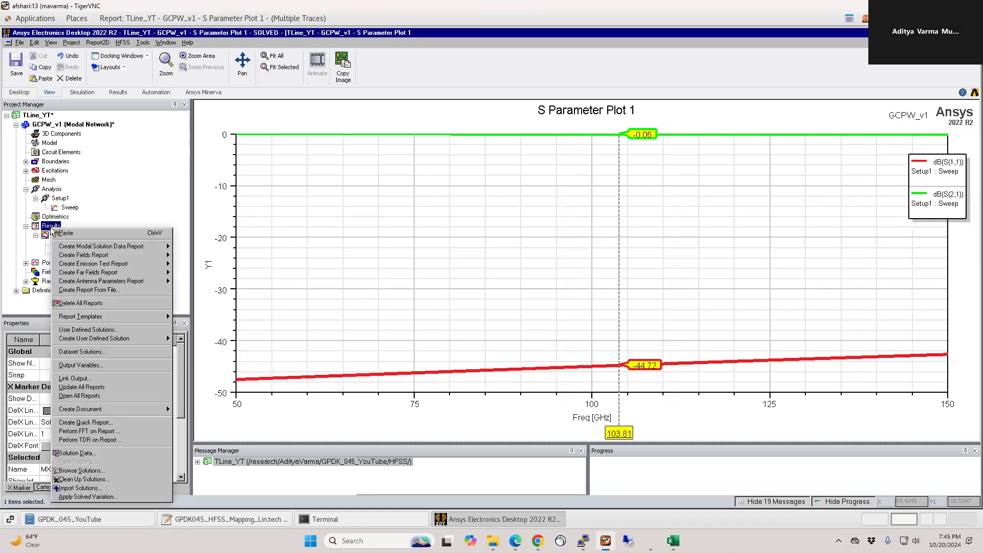
mouse_move(154, 246)
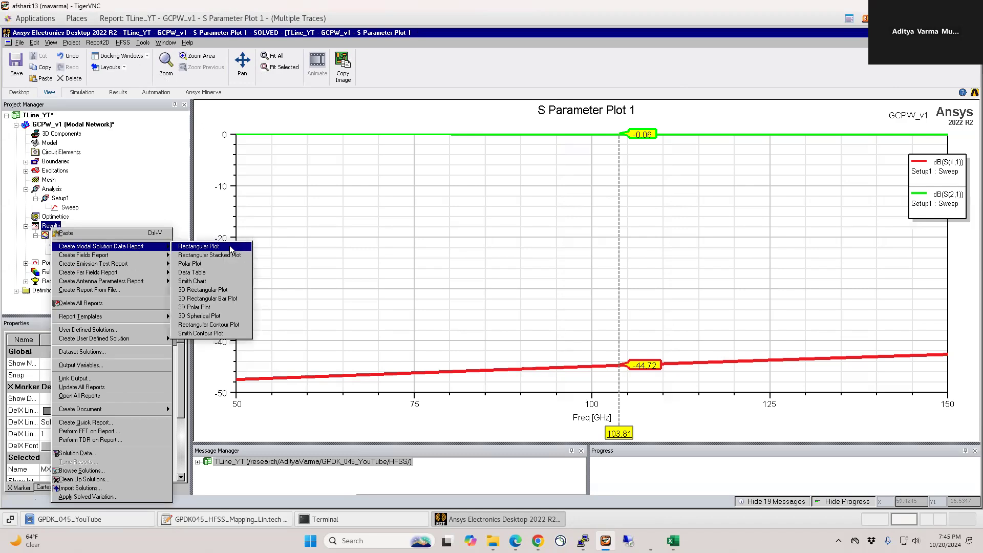
click(200, 246)
click(170, 242)
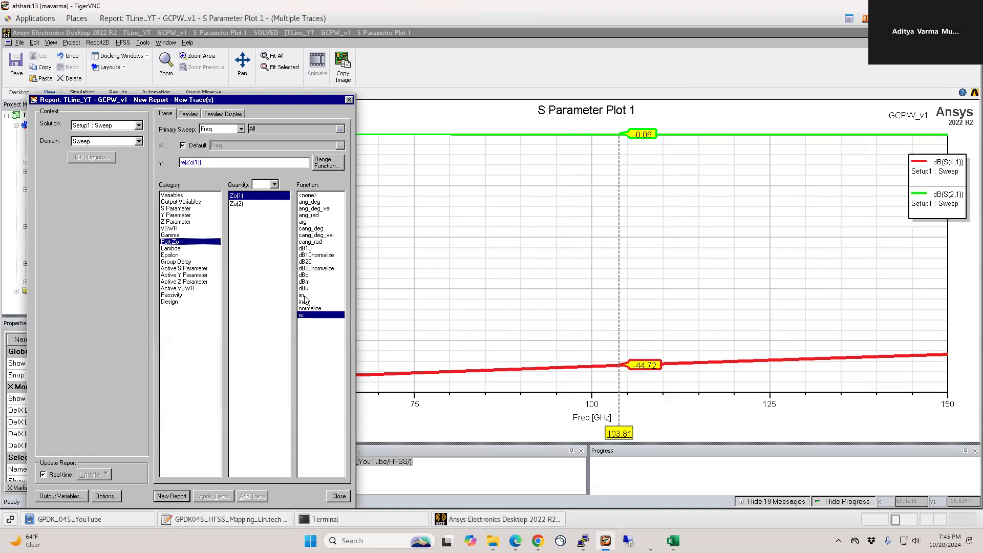
ctrl+click(303, 296)
click(172, 497)
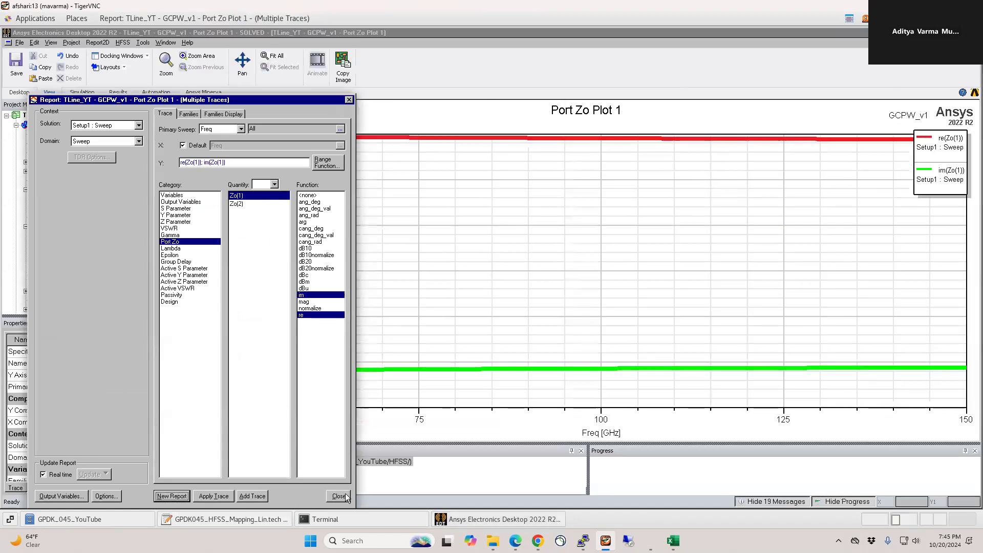
click(339, 497)
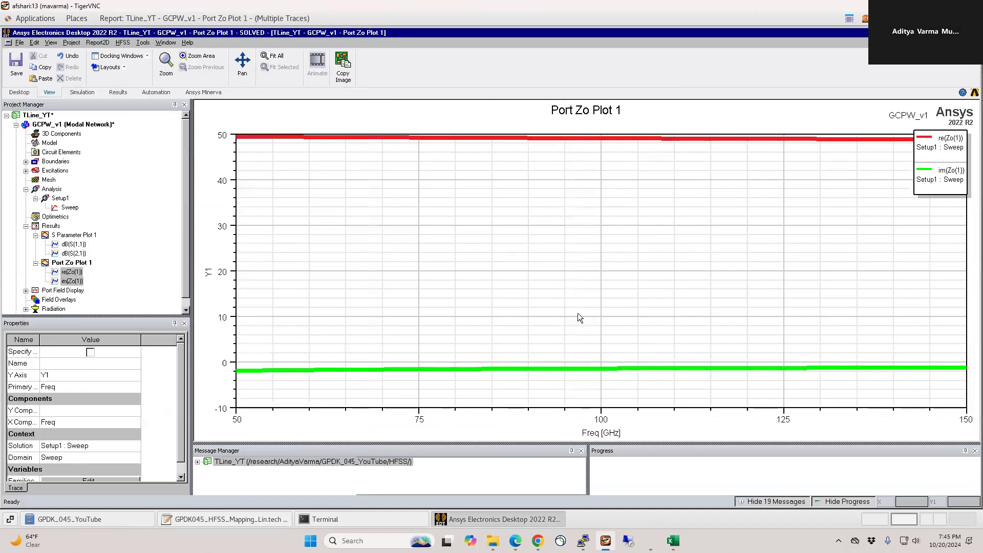
Add marker MX1 and drag it to about 100.22 GHz, reading 48.98 and -1.34 ohms.
right_click(574, 192)
mouse_move(609, 194)
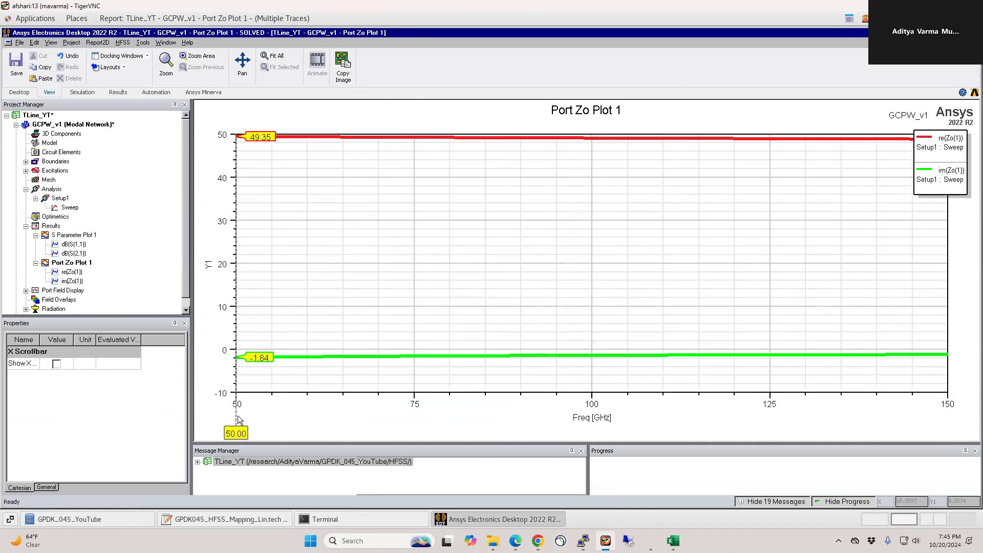
mouse_move(236, 418)
mouse_down()
mouse_move(430, 369)
mouse_move(813, 361)
mouse_move(593, 358)
mouse_up()
click(699, 232)
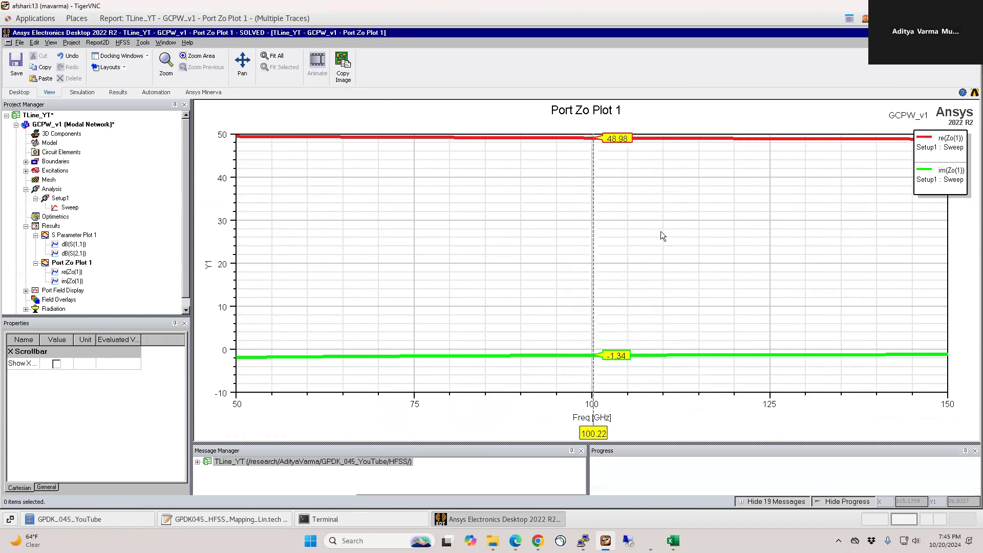
Open the GCPW_v1 3D model and rotate it to a near top-down view.
double_click(89, 125)
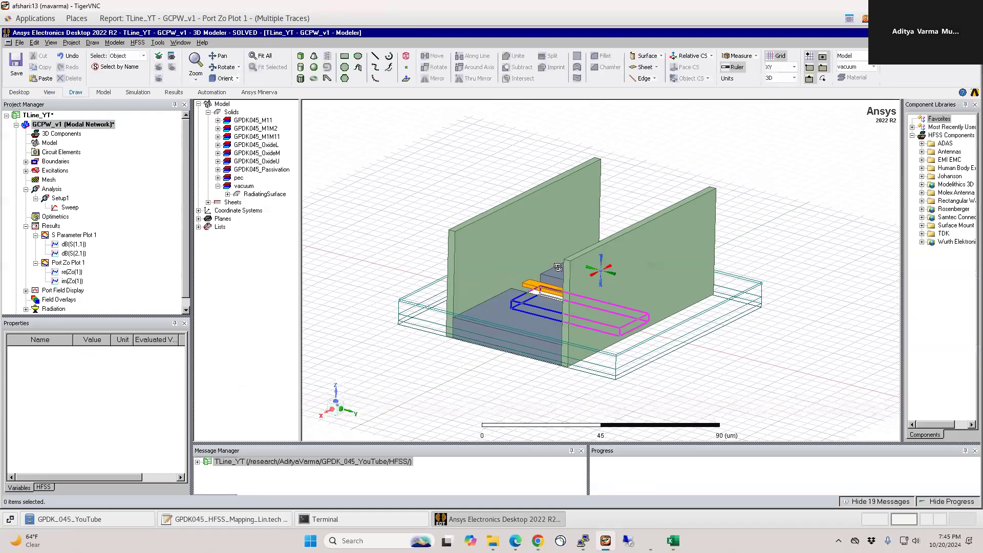
alt+drag(520, 321, 552, 325)
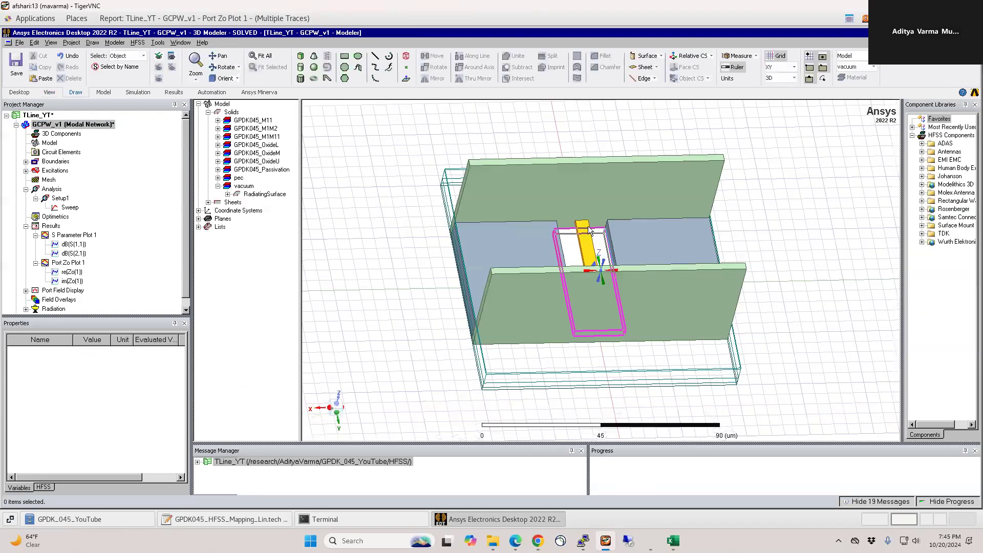
scroll(486, 210, up, 2)
Measure the 5 um signal strip edge and the 40 um top ground edge.
right_click(485, 226)
mouse_move(492, 242)
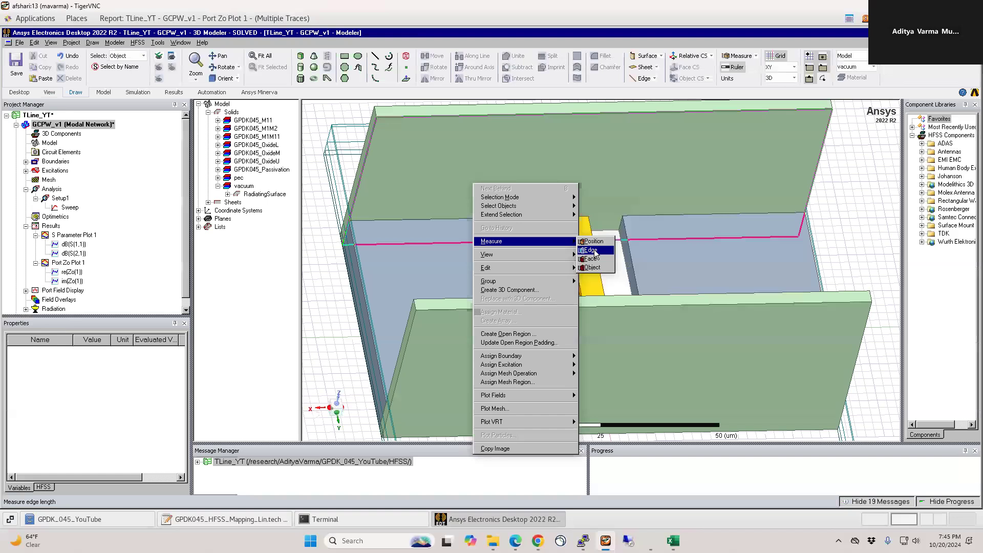
click(591, 250)
click(577, 217)
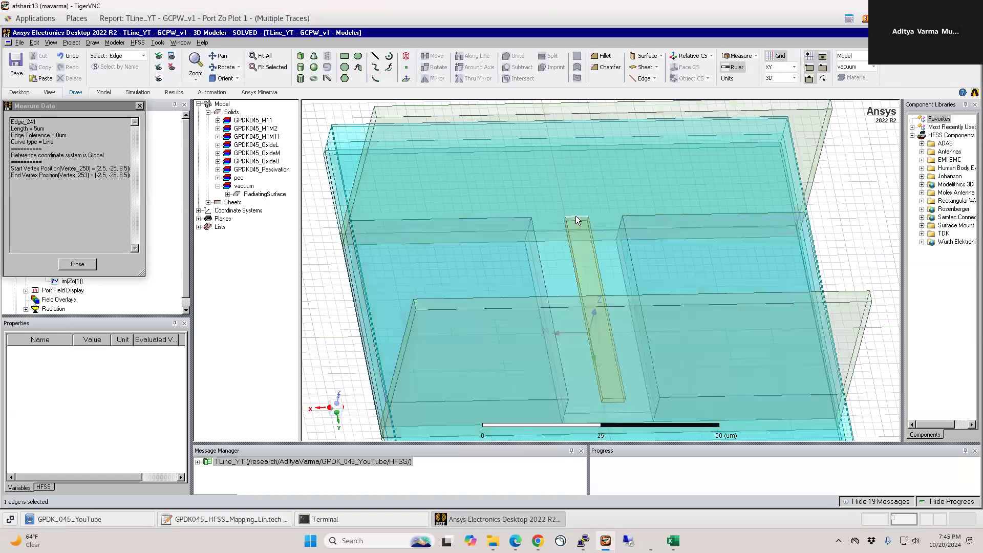
click(551, 231)
click(507, 217)
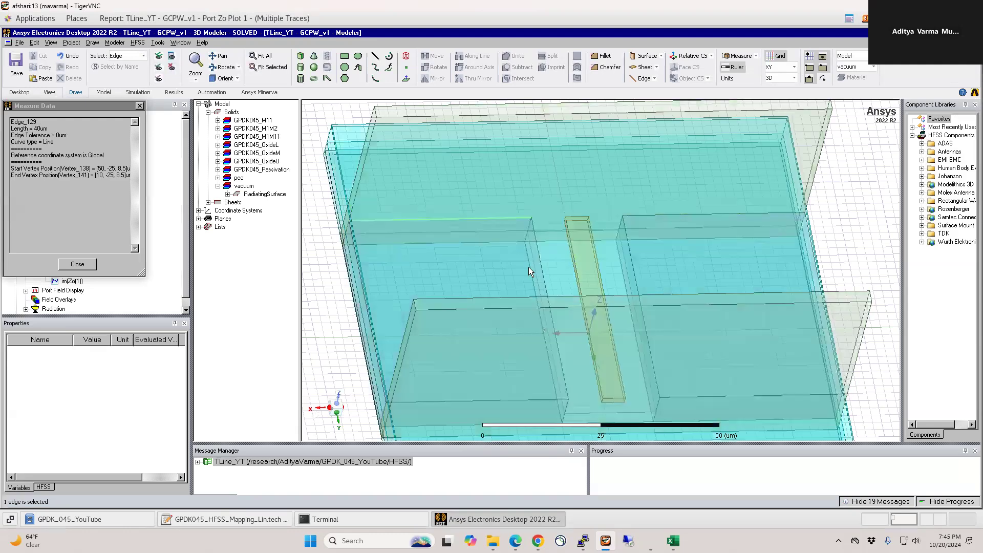
Clear the edge selection and switch to the Virtuoso layout workspace.
alt+drag(546, 238, 550, 219)
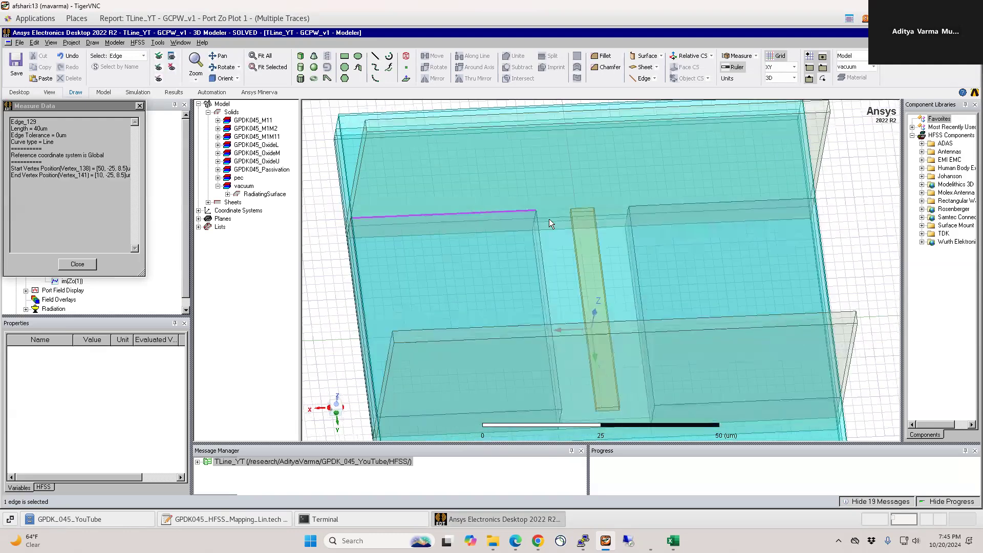
click(551, 221)
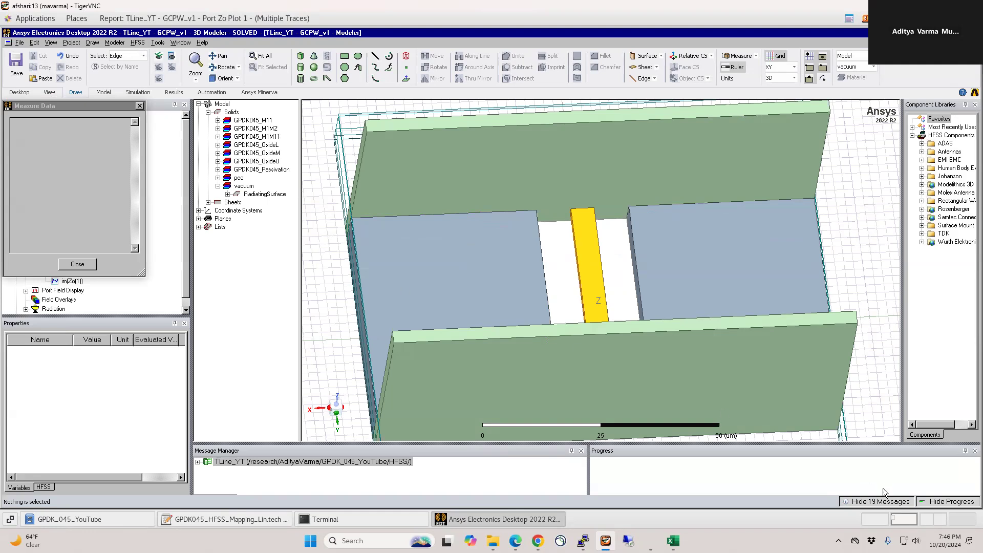
click(874, 521)
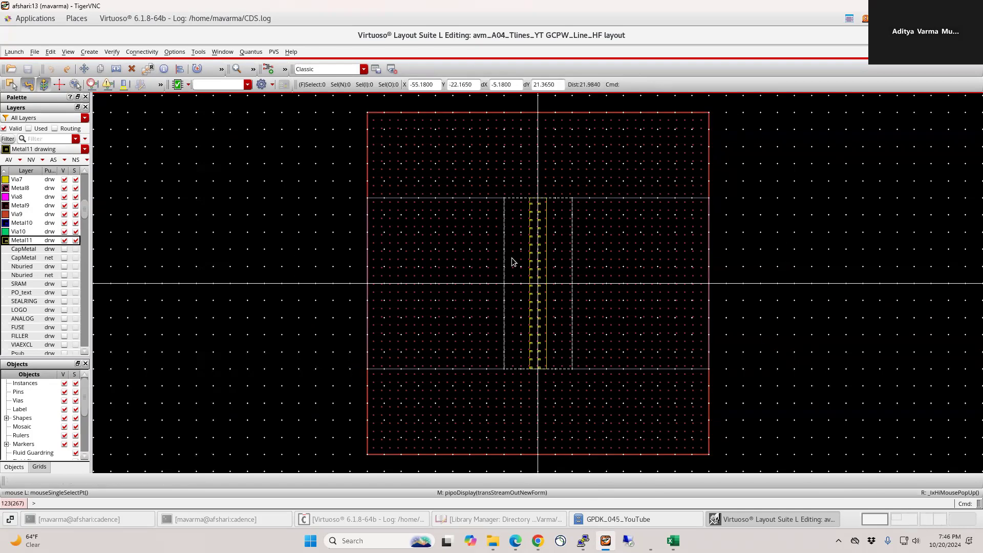
Select the centre Metal11 signal strip in the GCPW_Line_HF layout.
click(532, 243)
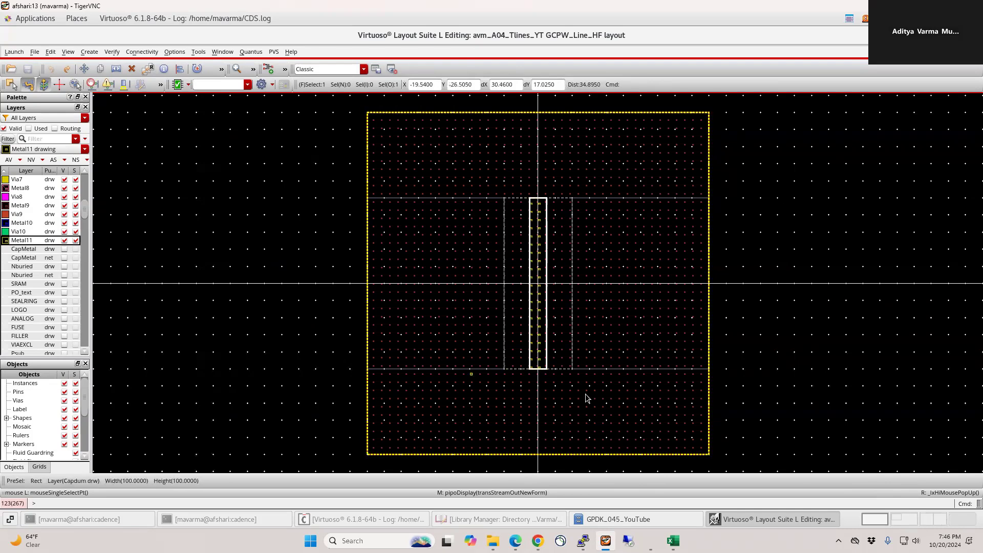
Bring up GPDK045_HFSS_Mapping_Lin.tech and highlight its Special Metals conductivity lines.
click(890, 518)
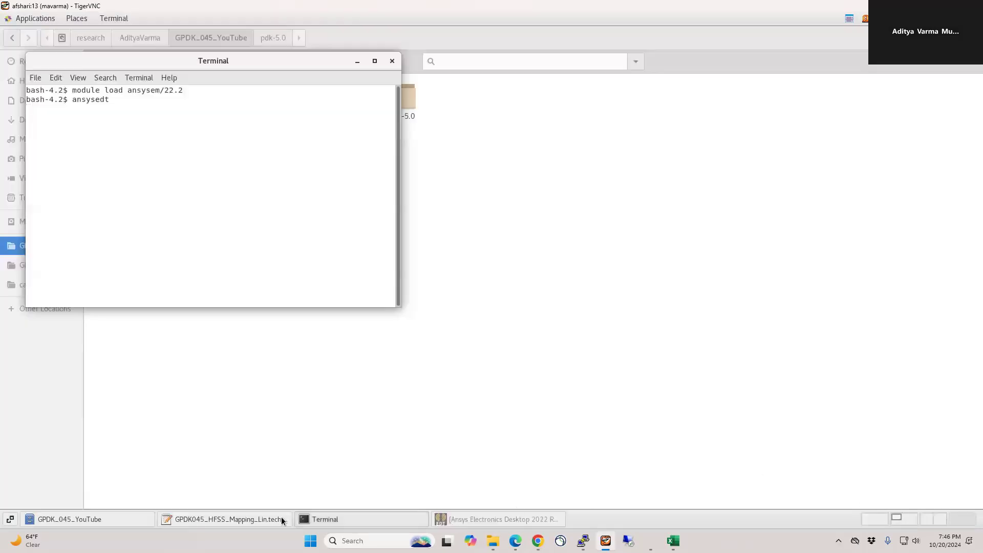
click(242, 519)
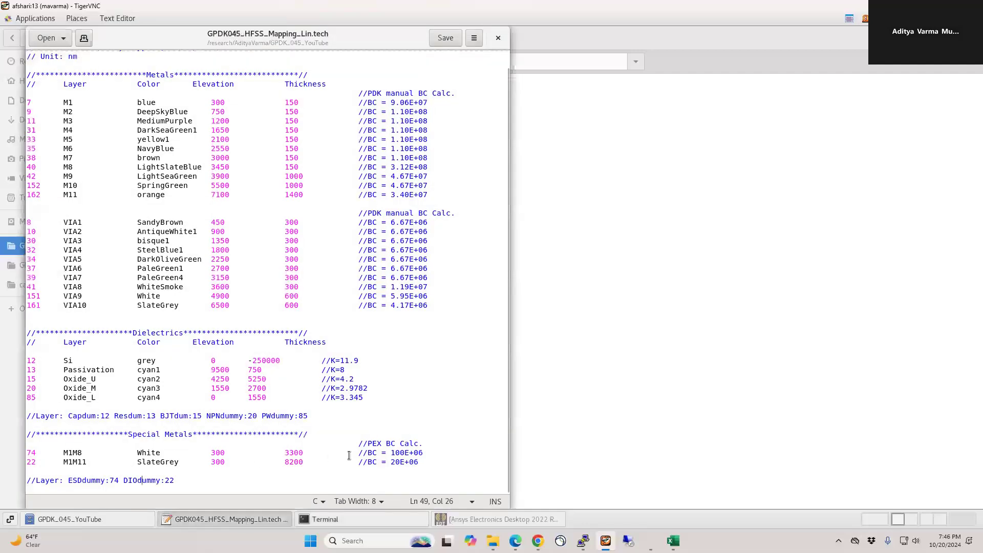
drag(419, 463, 361, 445)
click(429, 459)
Close the tech file and return to the Virtuoso layout in Workspace 1.
click(498, 38)
click(685, 261)
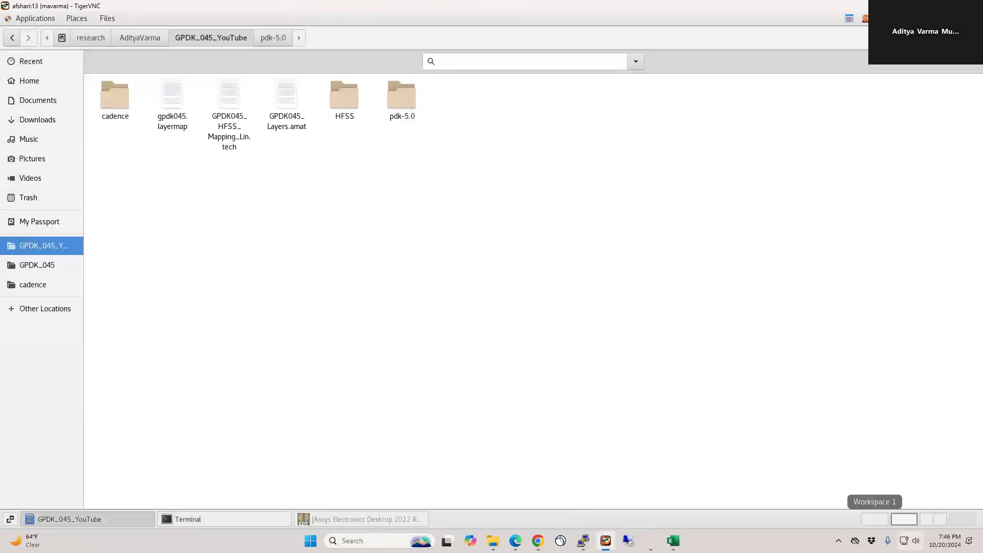
click(874, 515)
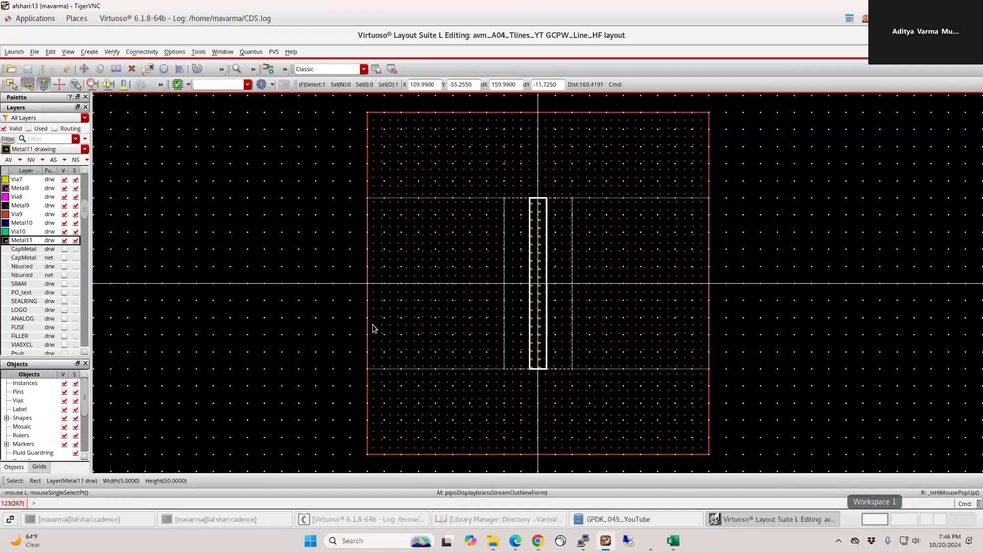
click(298, 270)
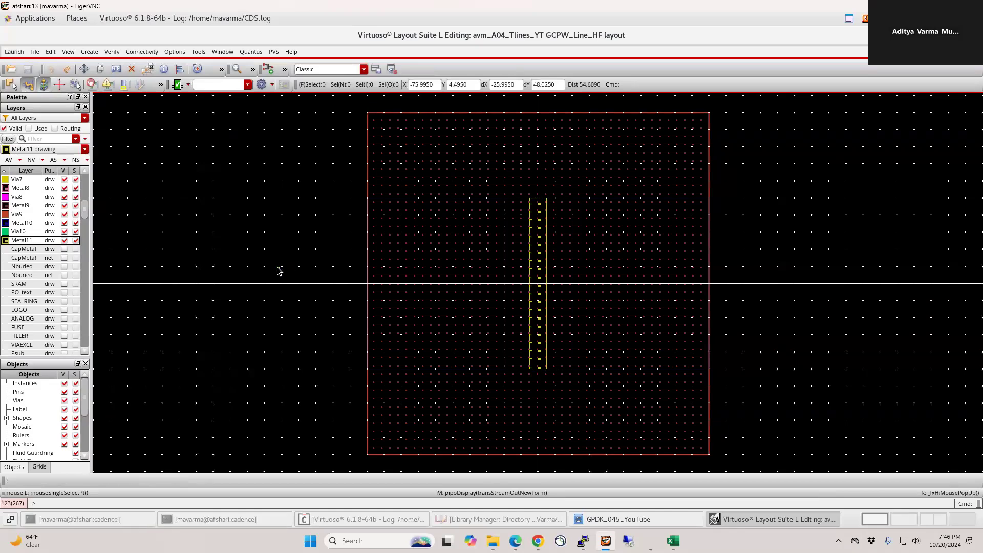